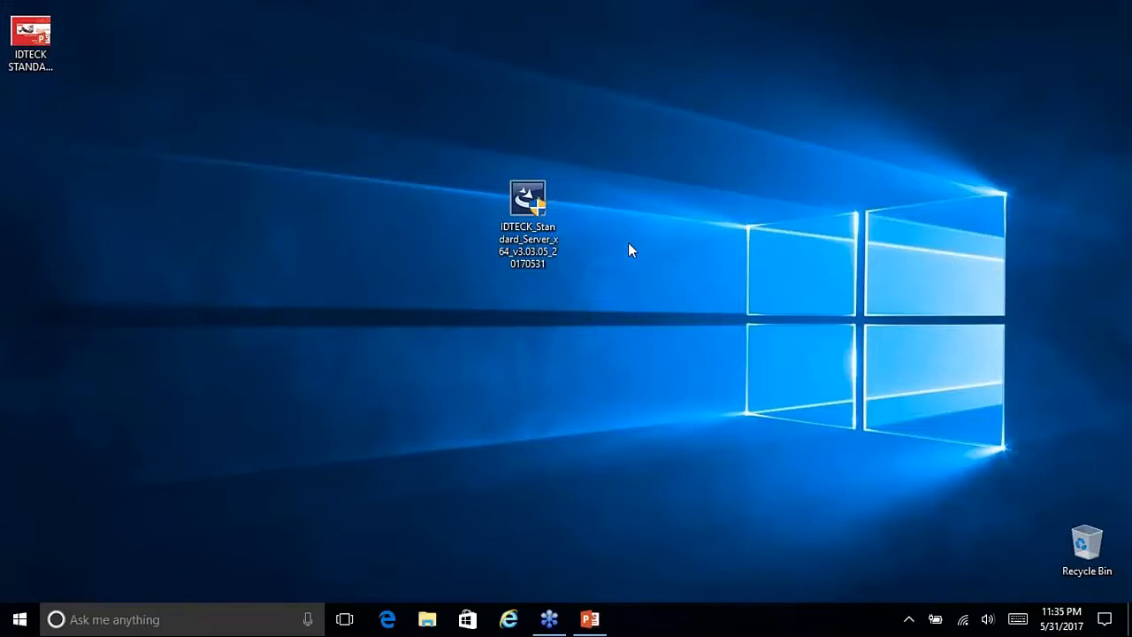
# Step: Shift the IDTECK_Standard_Server_x64_v3.03.05 installer icon one grid column right, beside the IDTECK STANDARD shortcut
pyautogui.click(522, 196)
pyautogui.moveTo(521, 197); pyautogui.dragTo(326, 184)
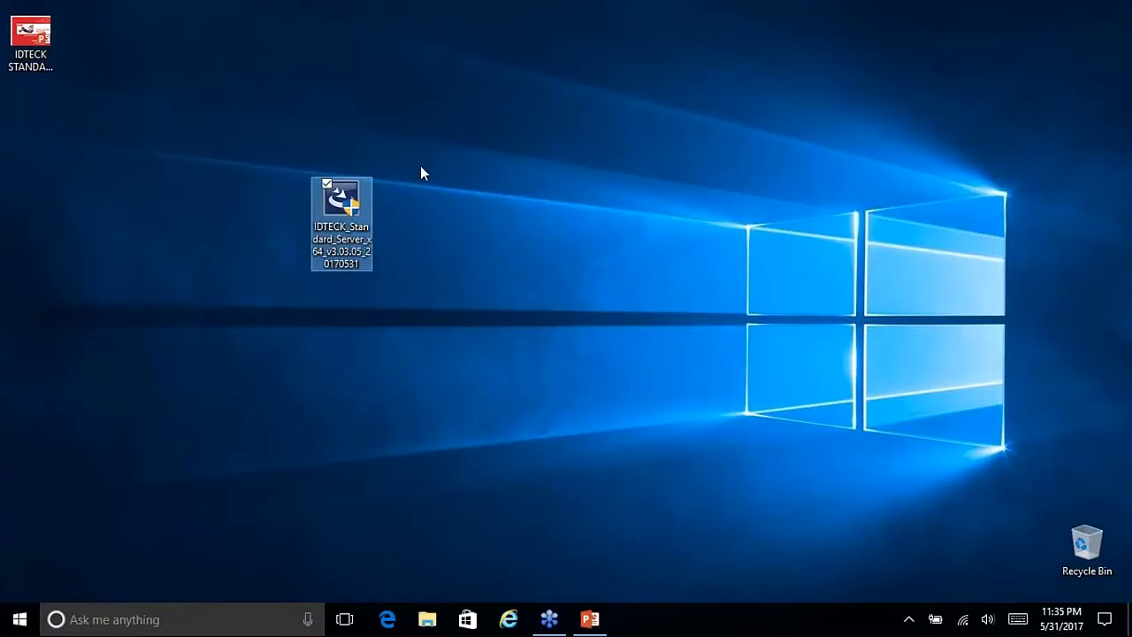
pyautogui.moveTo(363, 190); pyautogui.dragTo(548, 183)
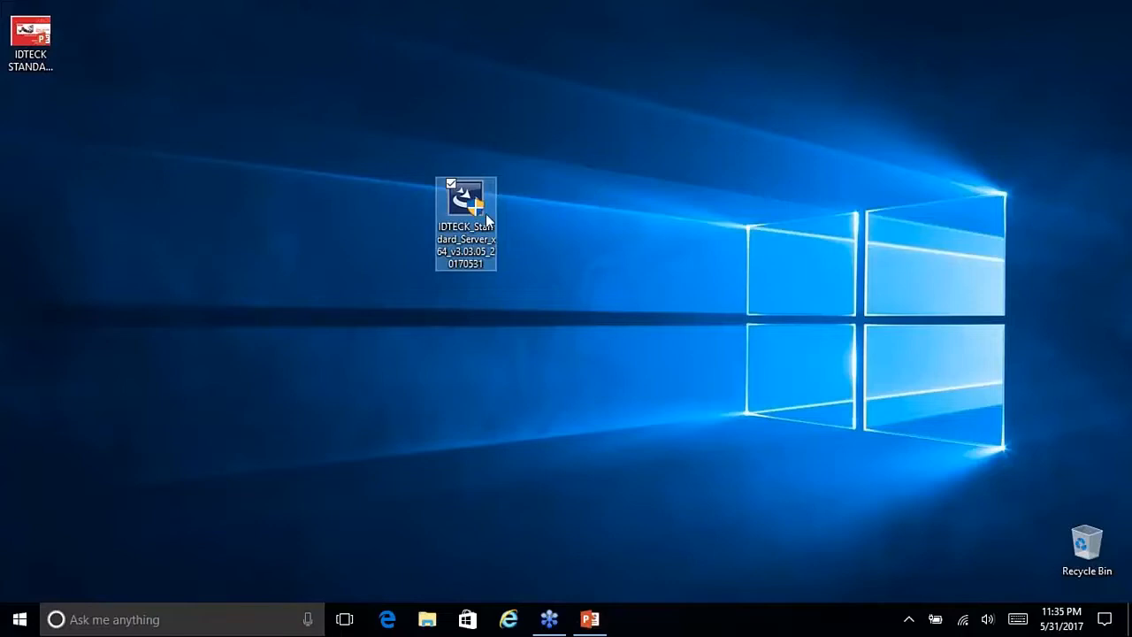
pyautogui.click(578, 191)
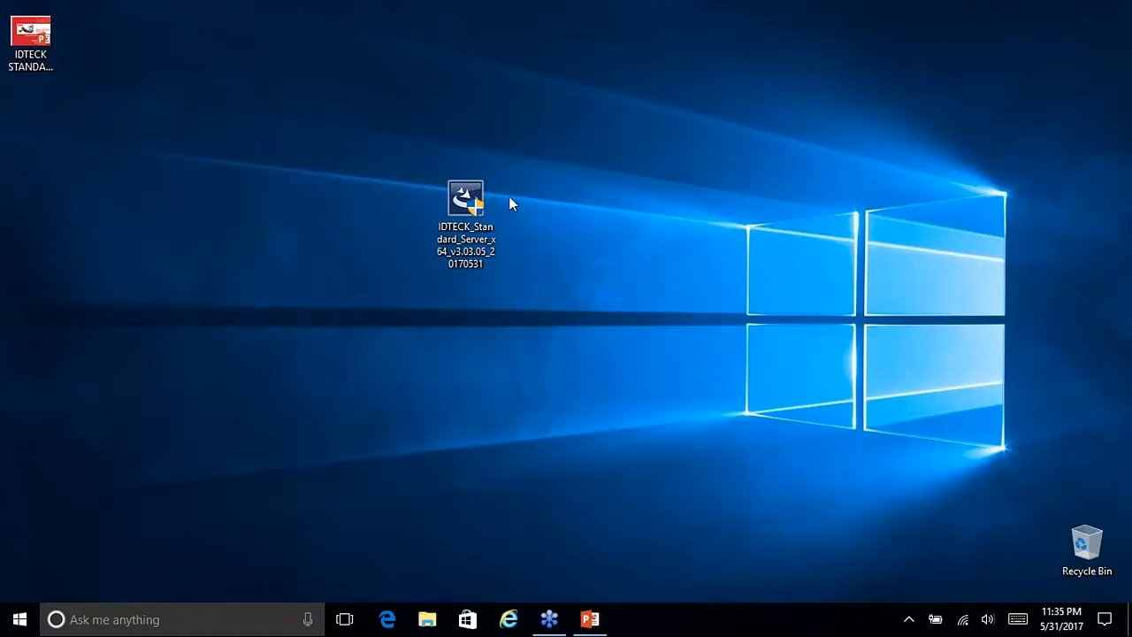
pyautogui.moveTo(466, 200); pyautogui.dragTo(608, 229)
pyautogui.moveTo(499, 139); pyautogui.dragTo(673, 305)
pyautogui.click(671, 303)
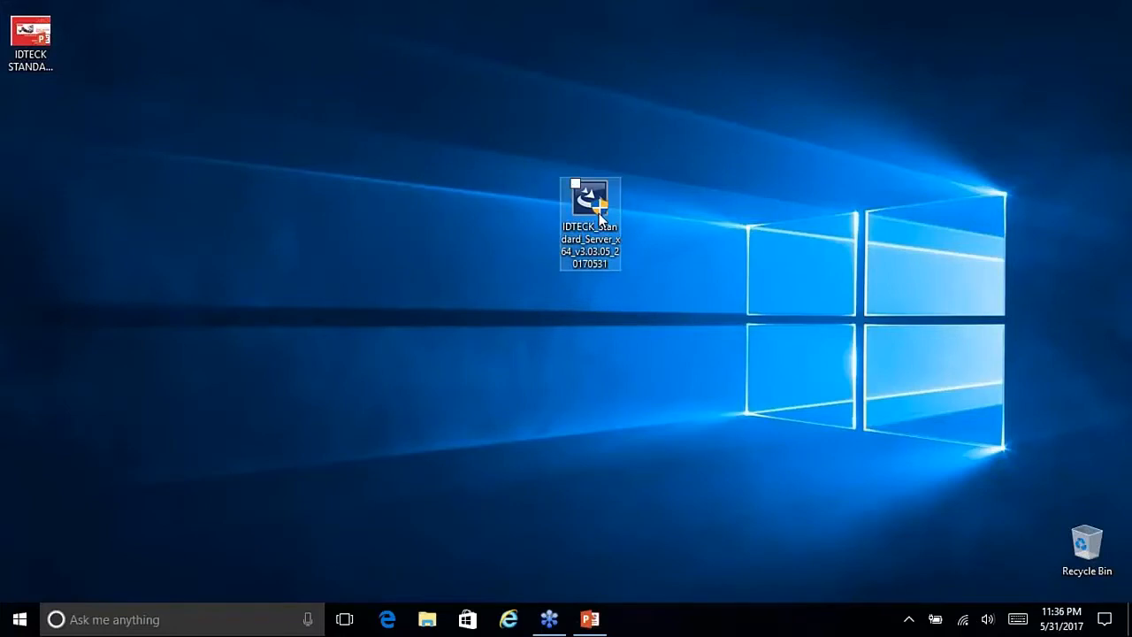
pyautogui.click(599, 217)
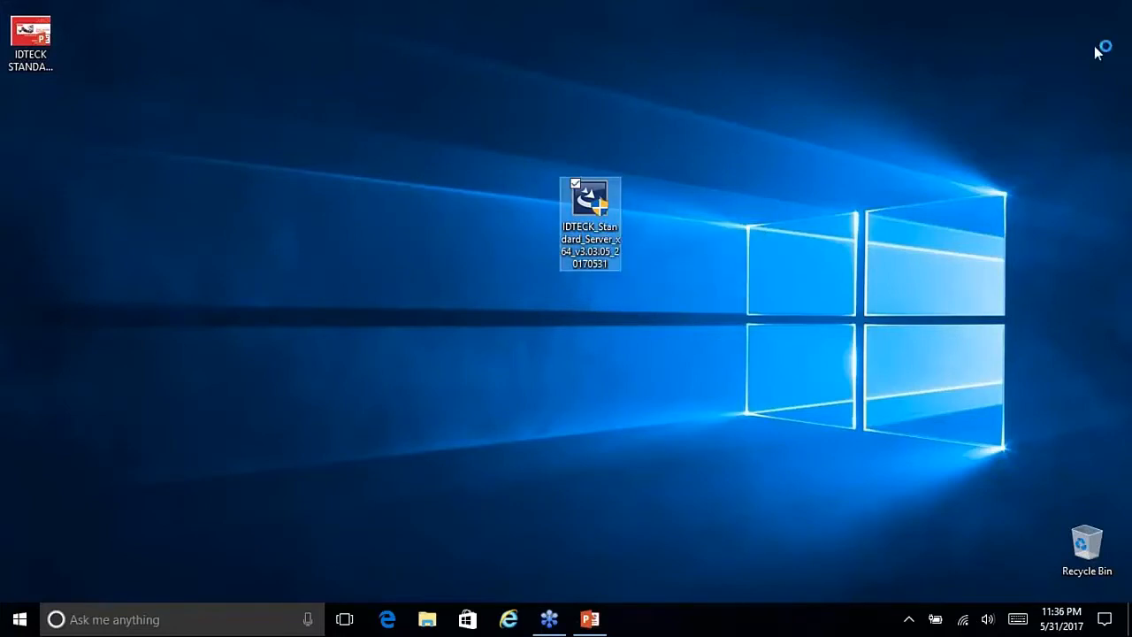
pyautogui.click(1119, 53)
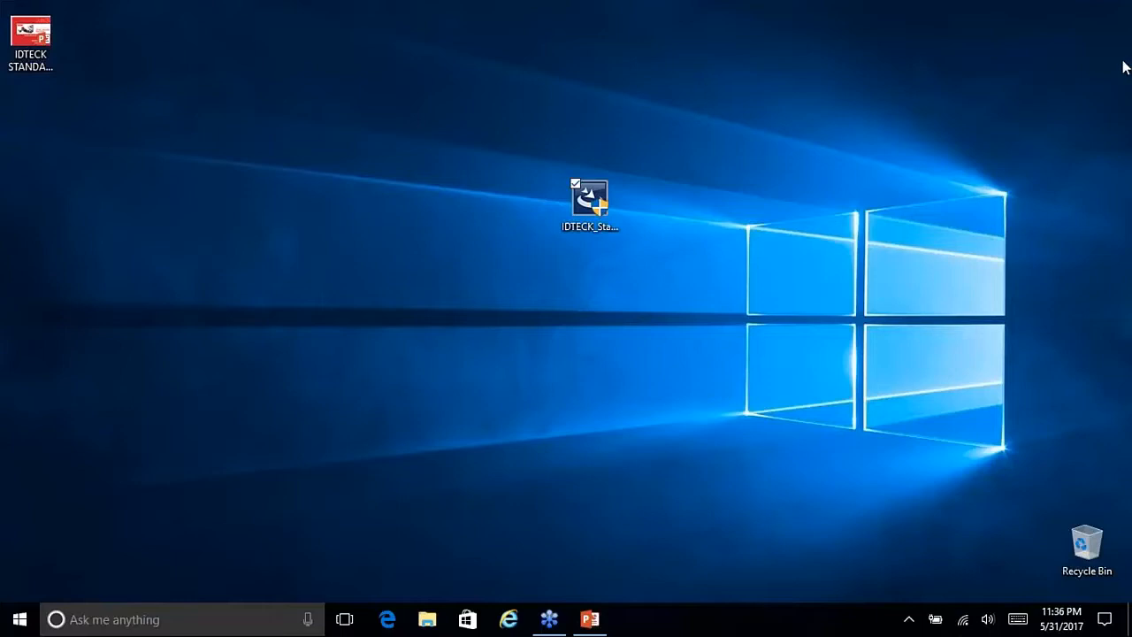
# Step: Launch the IDTECK server installer and confirm English (United States) as the setup language
pyautogui.moveTo(592, 203); pyautogui.dragTo(466, 205)
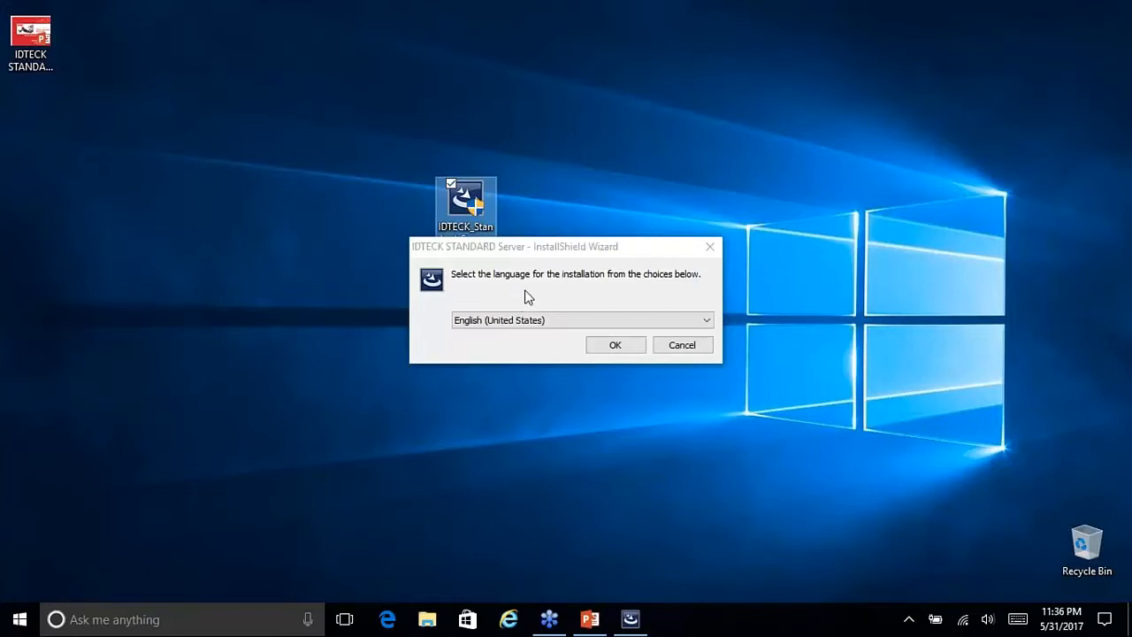
pyautogui.moveTo(587, 248); pyautogui.dragTo(633, 238)
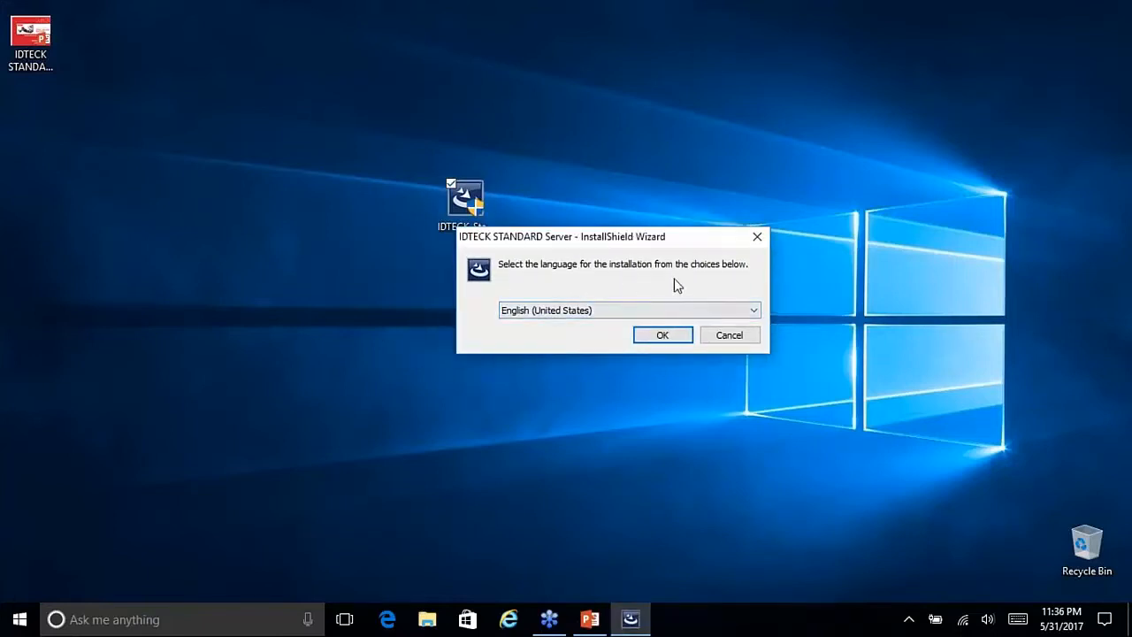
pyautogui.click(597, 312)
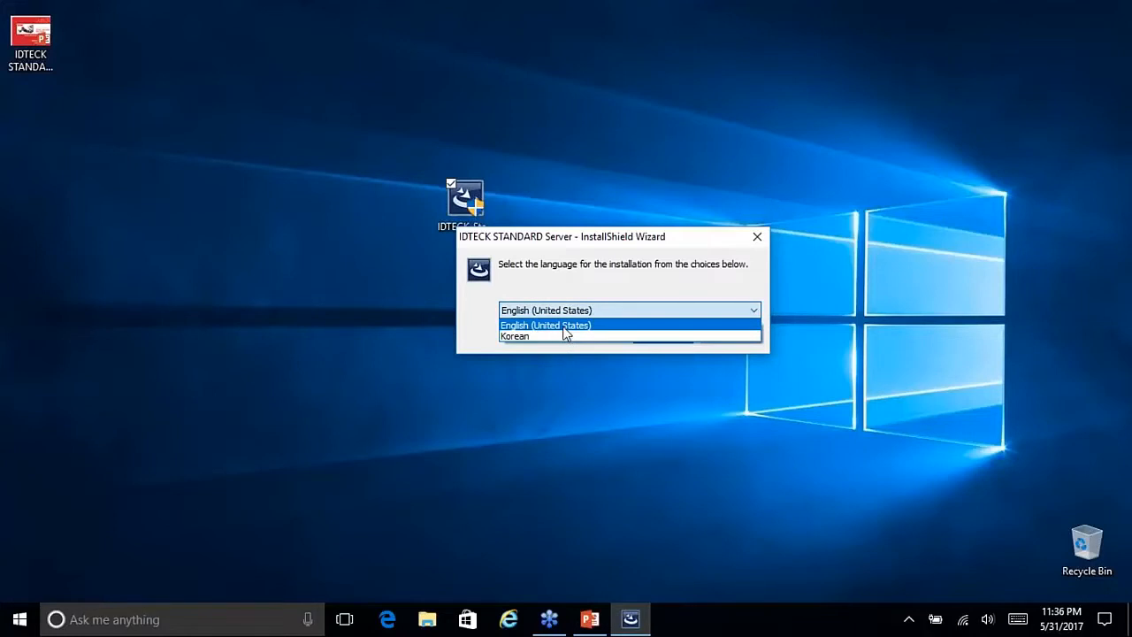
pyautogui.click(566, 327)
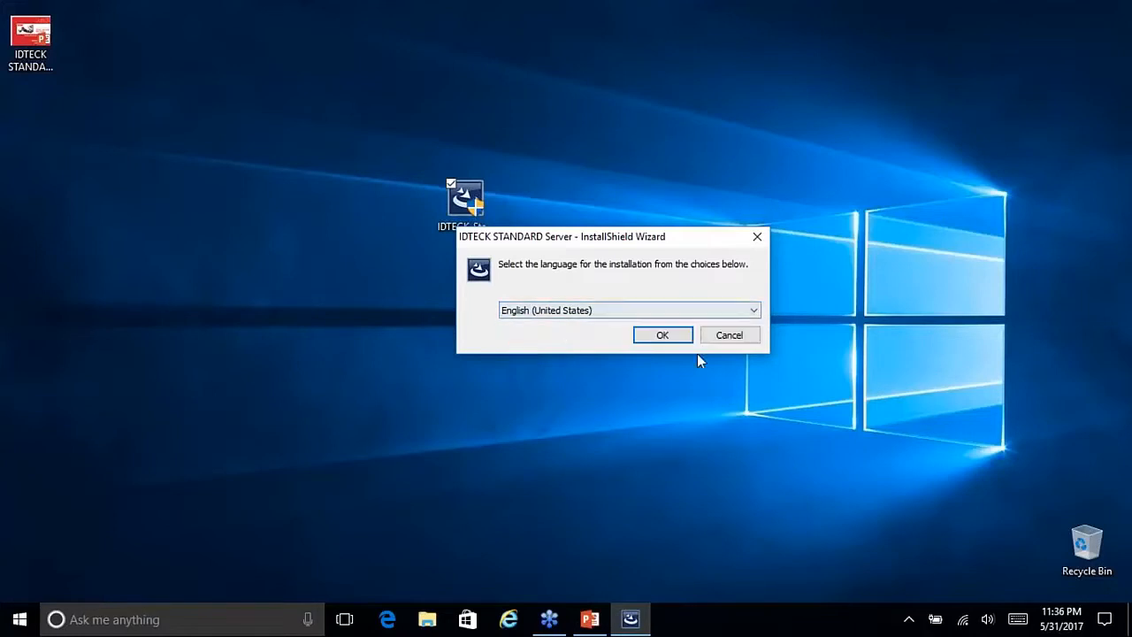
pyautogui.click(663, 337)
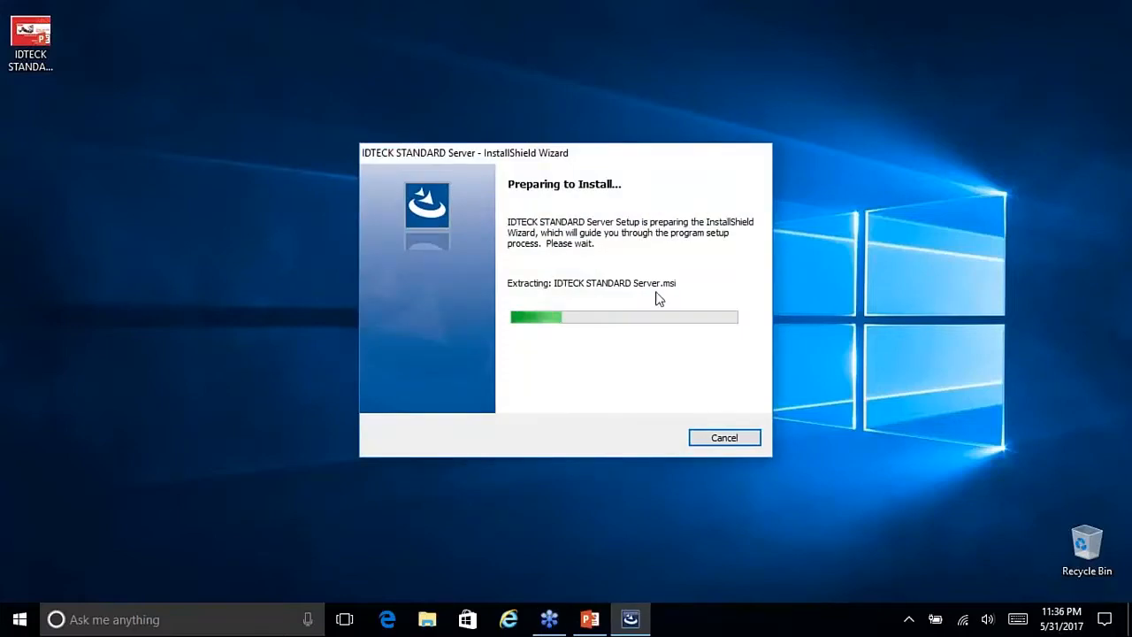
# Step: Move the installer file icon to the desktop's top-right corner while the wizard finishes extracting
pyautogui.moveTo(582, 166); pyautogui.dragTo(655, 257)
pyautogui.moveTo(504, 186); pyautogui.dragTo(387, 192)
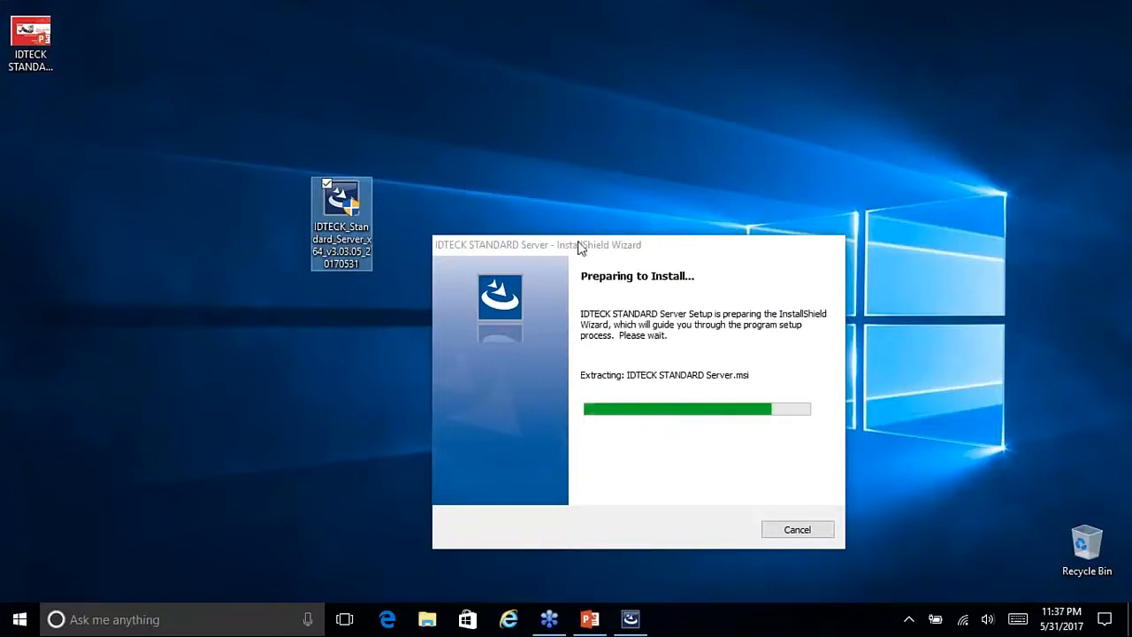
pyautogui.click(588, 253)
pyautogui.moveTo(340, 202); pyautogui.dragTo(1061, 73)
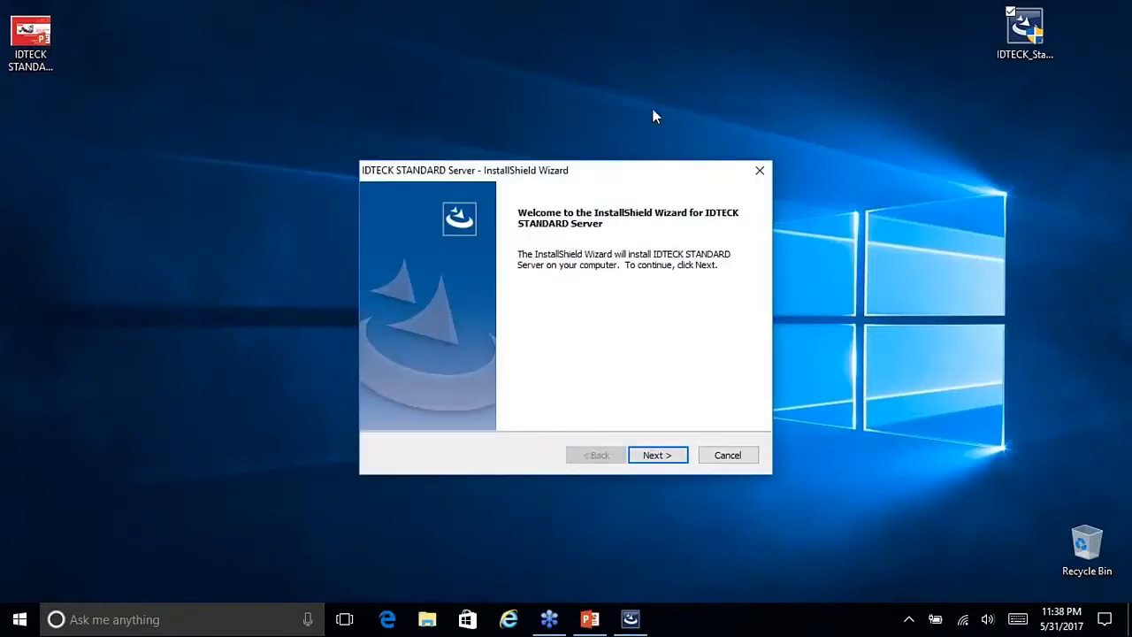
# Step: Nudge the wizard window up and left, then continue from the Welcome page to Setup Type
pyautogui.moveTo(614, 168); pyautogui.dragTo(594, 101)
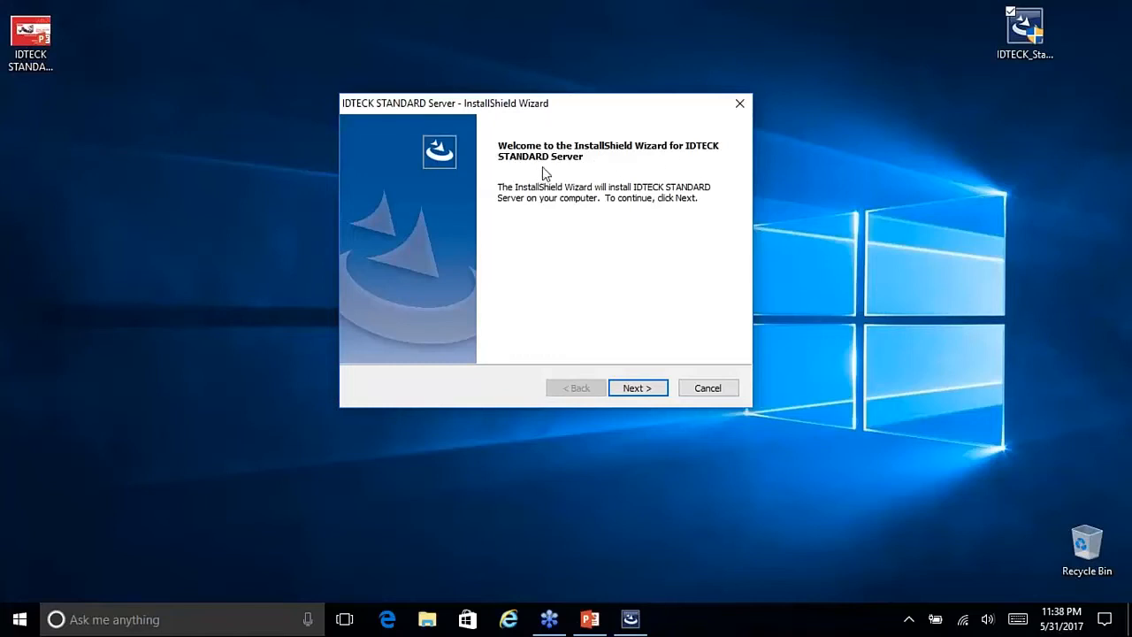
pyautogui.click(635, 390)
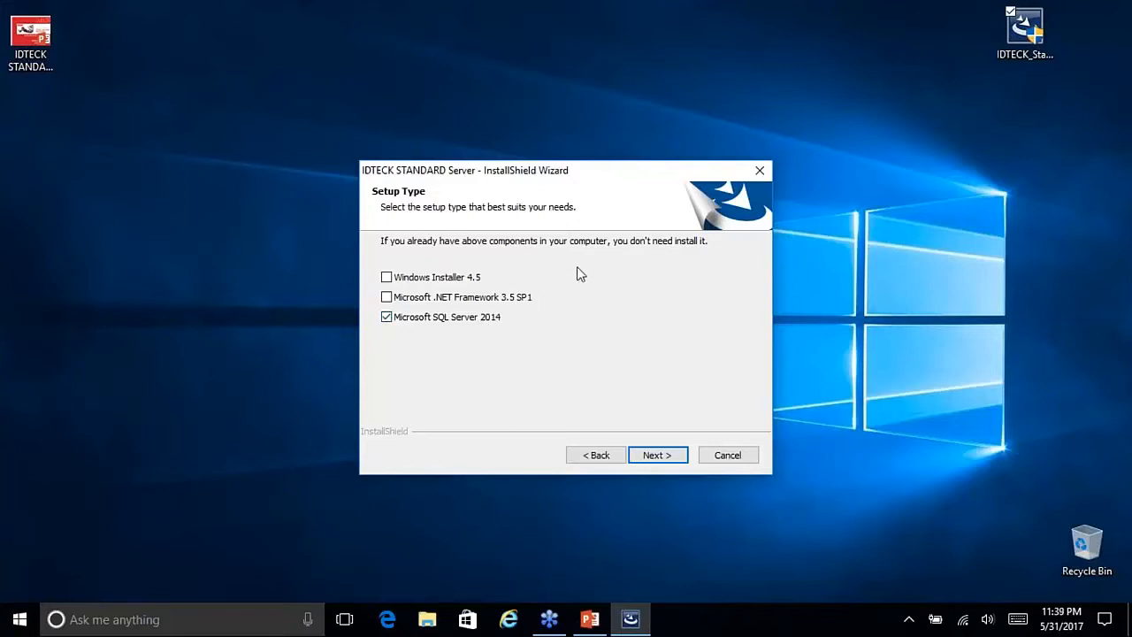
# Step: Check Windows Installer 4.5 and Microsoft .NET Framework 3.5 SP1 alongside SQL Server 2014, then proceed
pyautogui.click(388, 277)
pyautogui.click(388, 298)
pyautogui.click(654, 455)
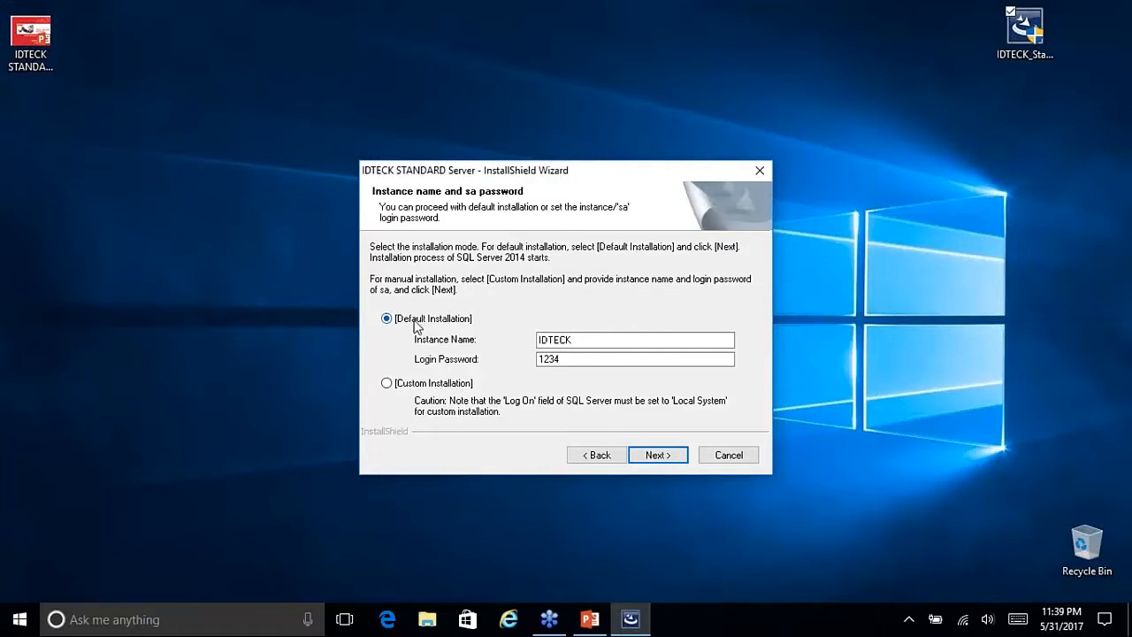
# Step: Leave Default Installation with instance IDTECK selected and launch SQL Server 2014 Express SP2 setup
pyautogui.click(386, 385)
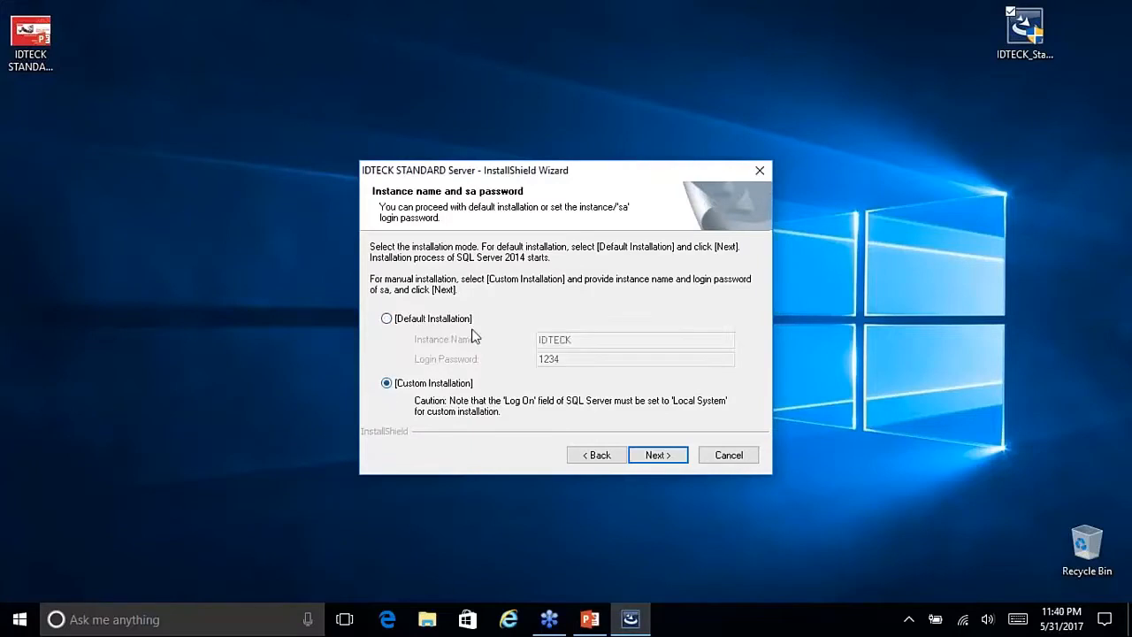
pyautogui.click(386, 320)
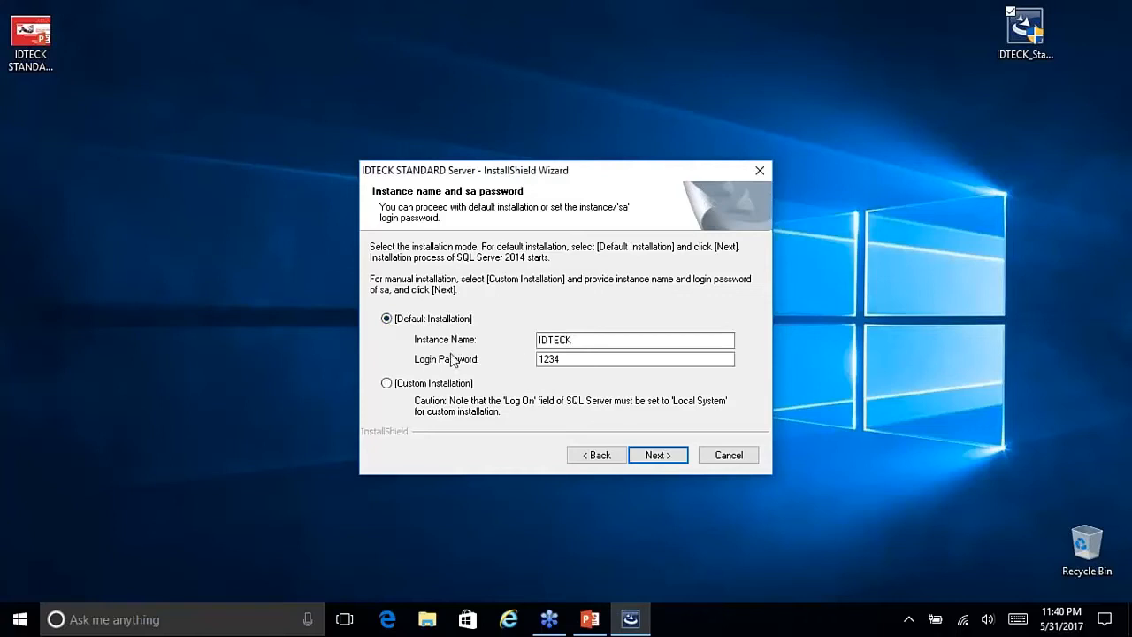
pyautogui.press('Tab')
pyautogui.press('Tab')
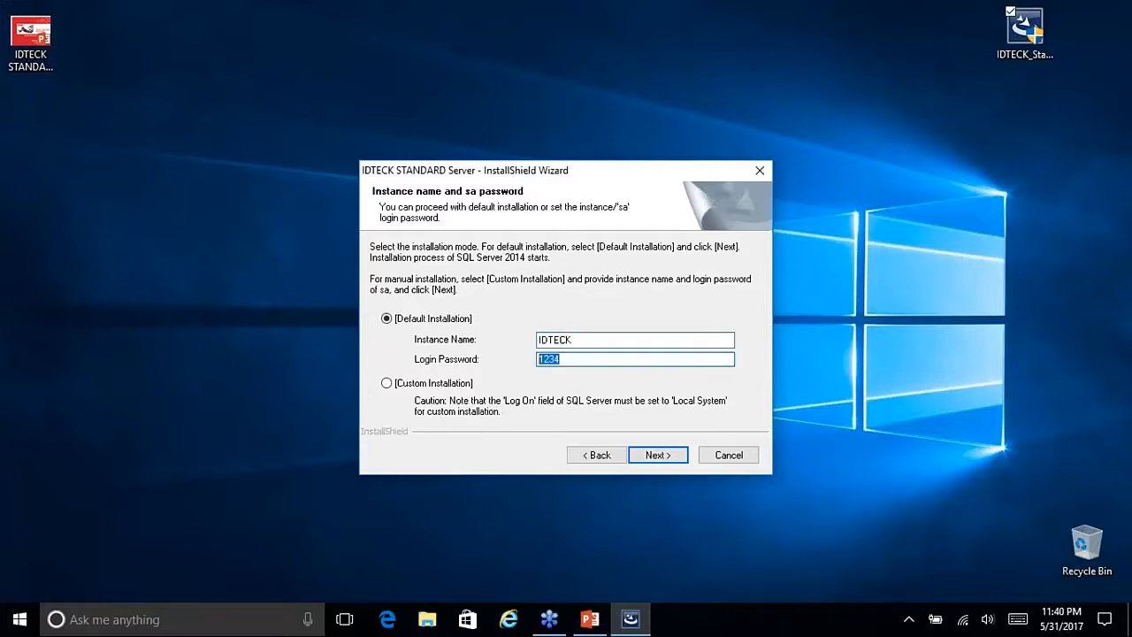
pyautogui.hotkey('shift', 'Tab')
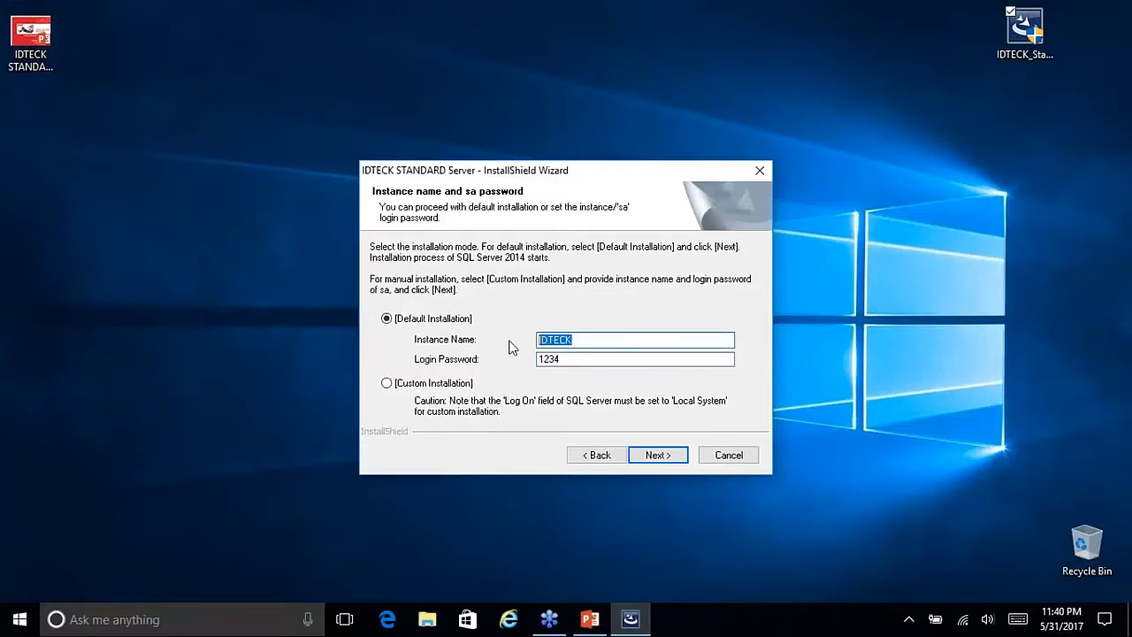
pyautogui.press('Tab')
pyautogui.hotkey('shift', 'Tab')
pyautogui.click(666, 456)
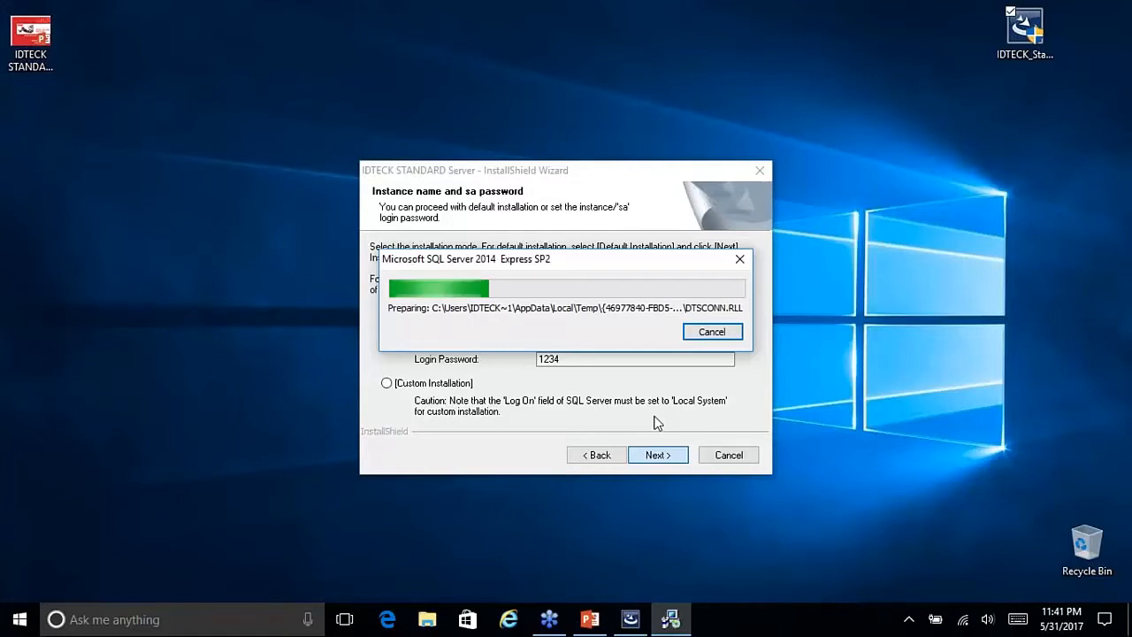
# Step: Drag the SQL Server 2014 Express SP2 progress window up and to the left
pyautogui.moveTo(604, 255); pyautogui.dragTo(544, 234)
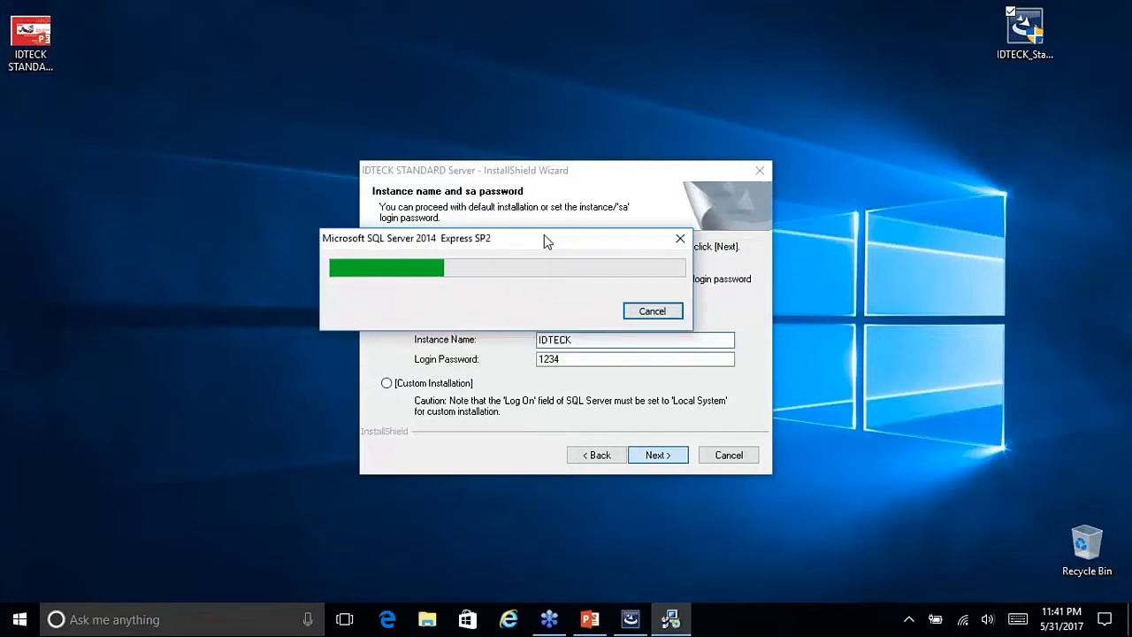
pyautogui.click(1111, 69)
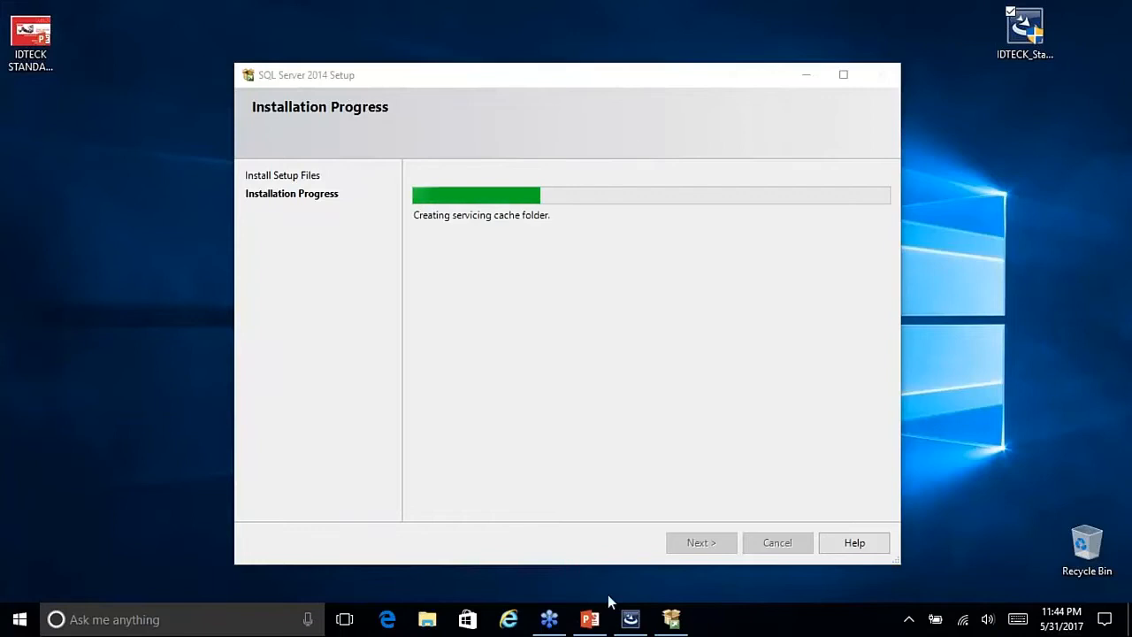
# Step: Show slide 4, 'STANDARD Minimum System Requirements', as a full-screen slide show
pyautogui.click(589, 619)
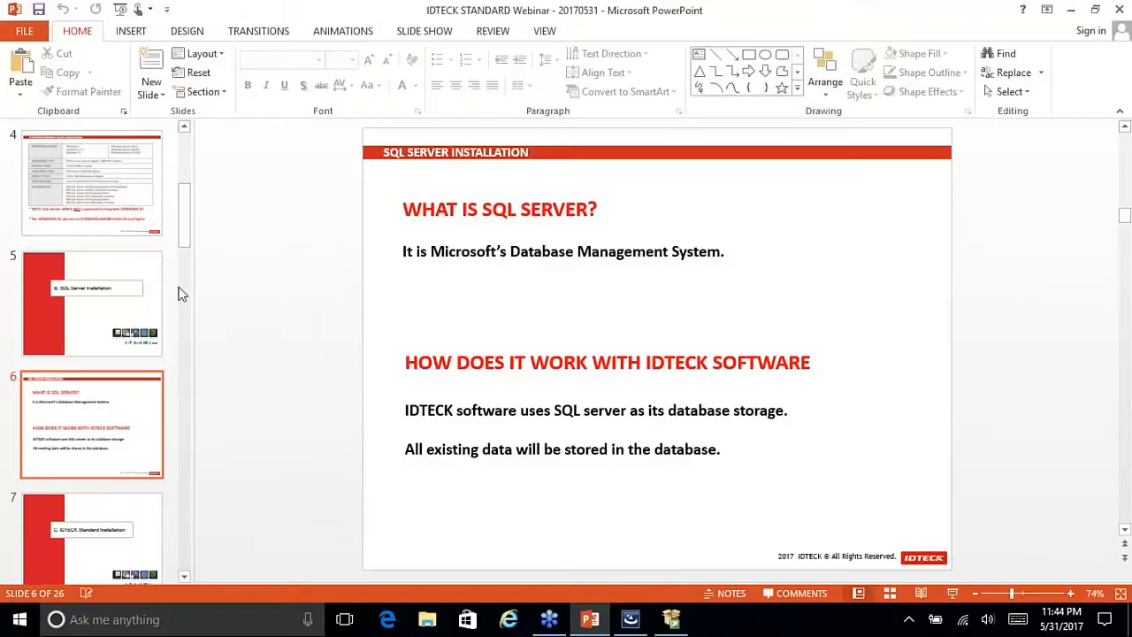
pyautogui.click(131, 204)
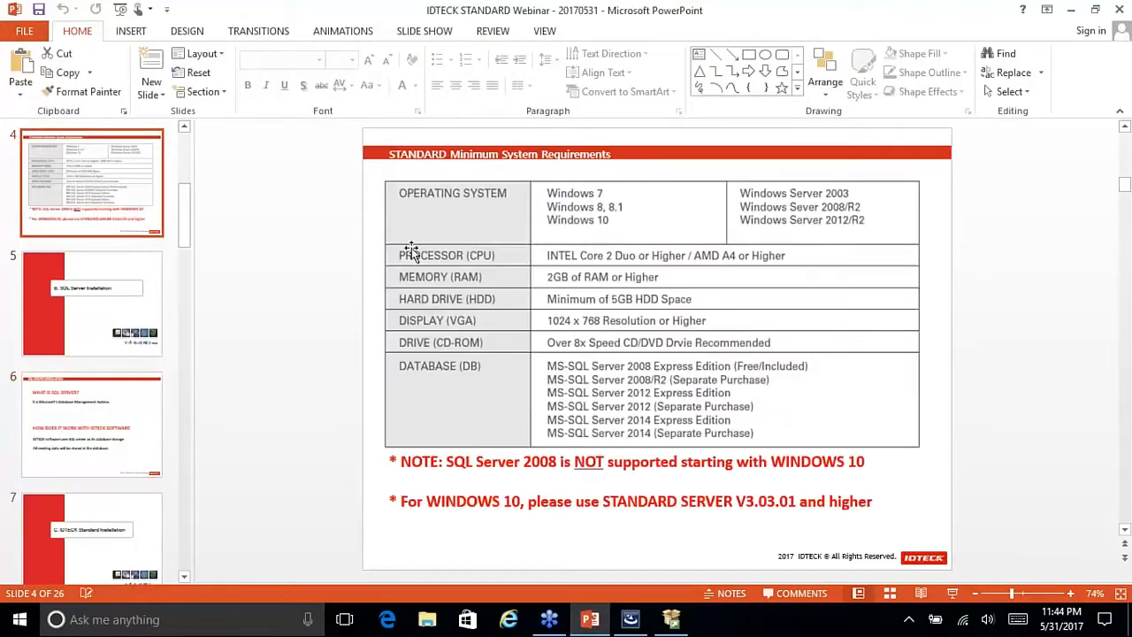
pyautogui.click(952, 592)
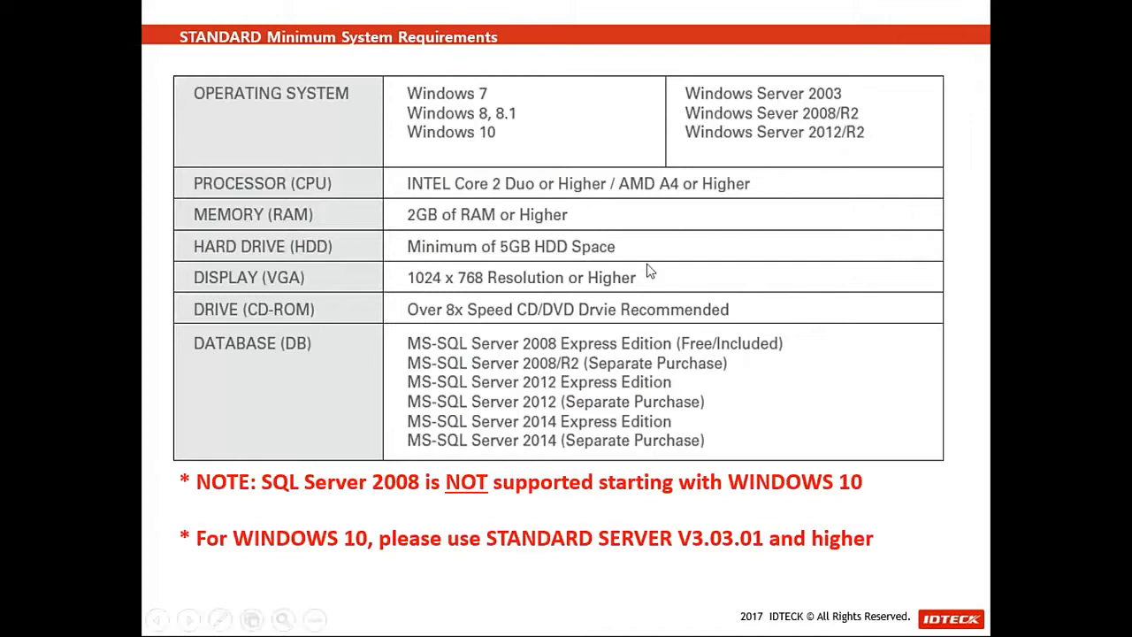
# Step: Exit the slide show and minimise PowerPoint to reveal the installer
pyautogui.press('Escape')
pyautogui.click(589, 619)
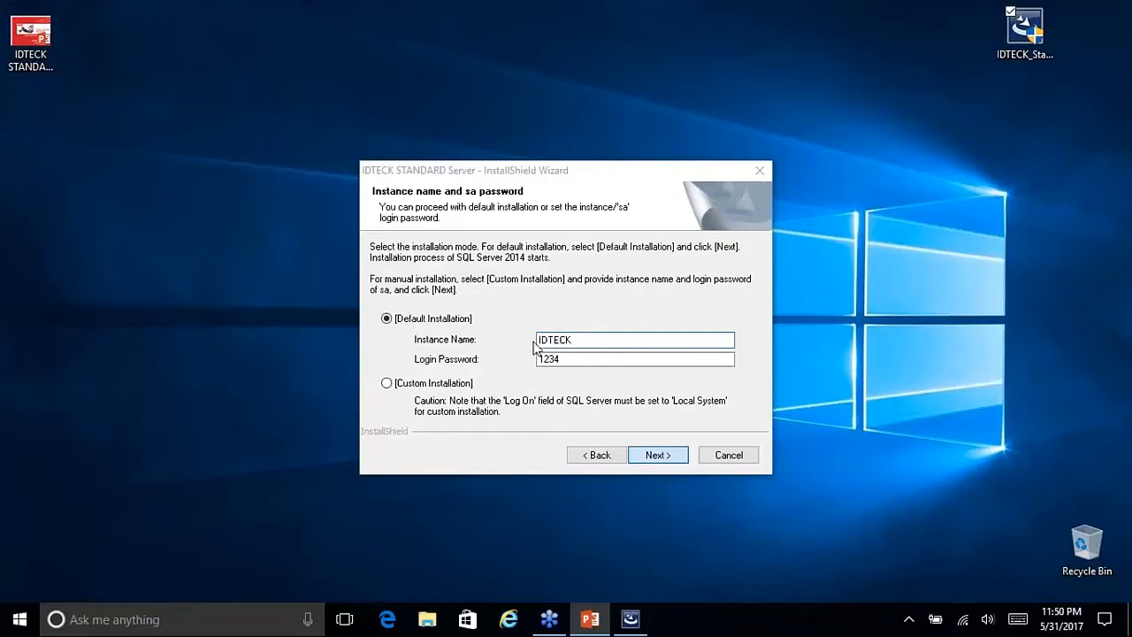
# Step: Accept Default Installation with instance IDTECK and advance to Customer Information
pyautogui.press('Return')
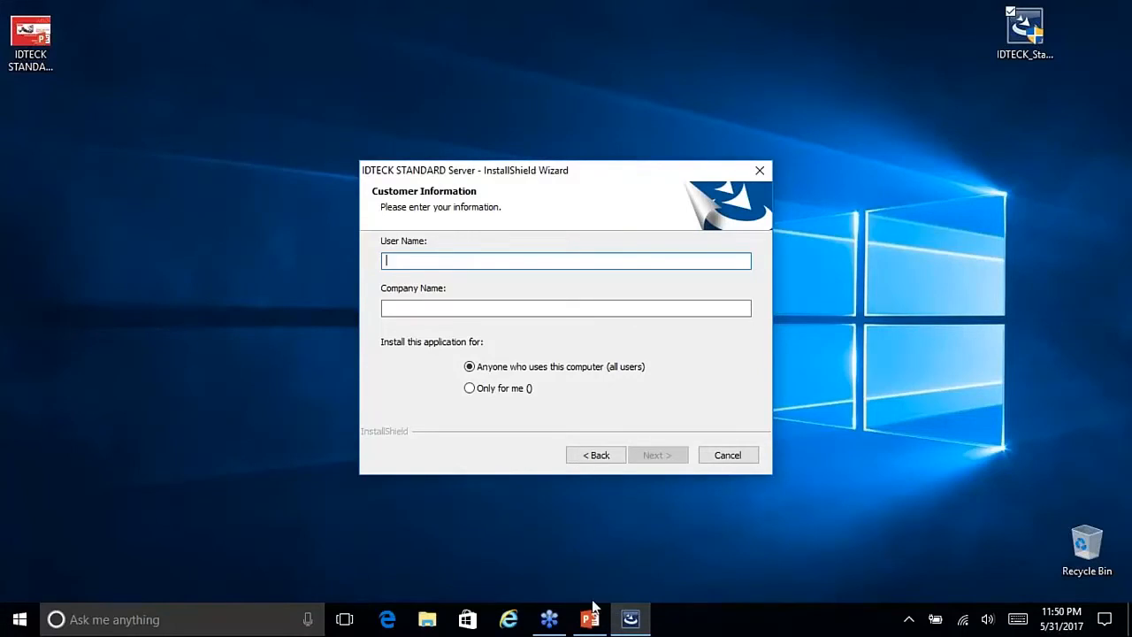
# Step: Switch to the PowerPoint installation-guide presentation from the taskbar
pyautogui.click(591, 541)
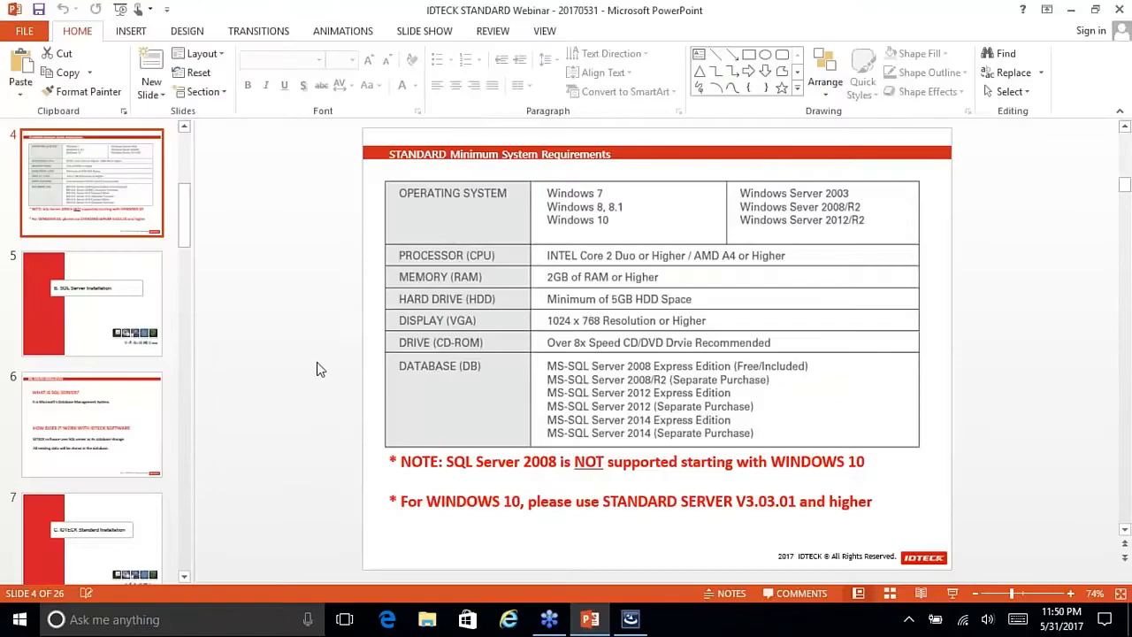
# Step: Go to slide 8, 'STANDARD S/W Installation Guide', via the slide thumbnails
pyautogui.click(137, 519)
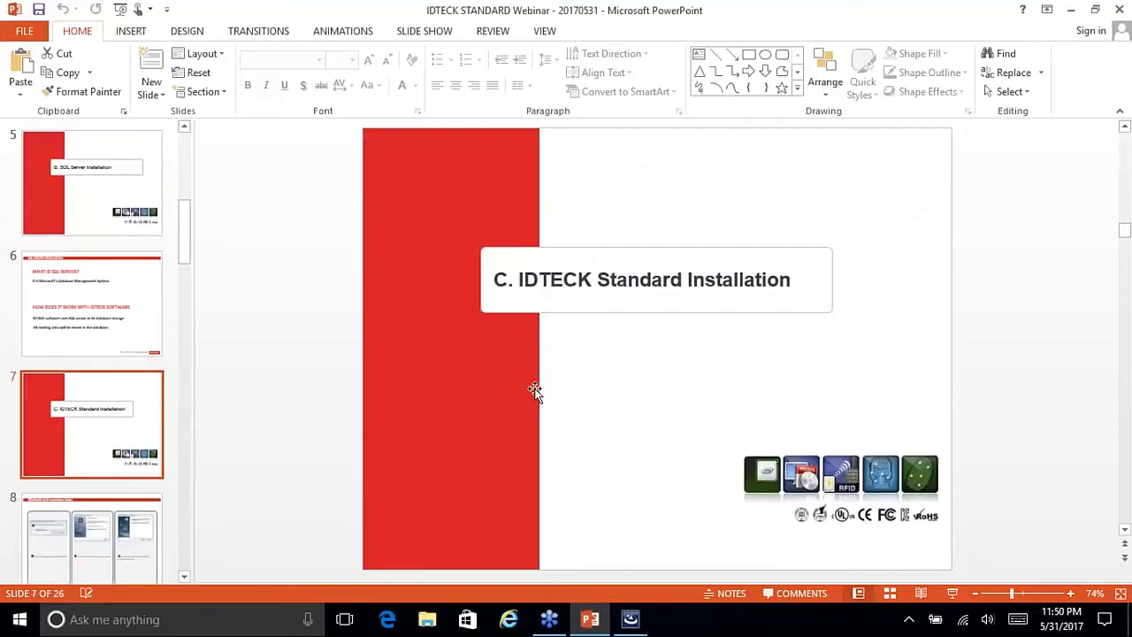
pyautogui.scroll(-1, 144, 421)
pyautogui.click(120, 455)
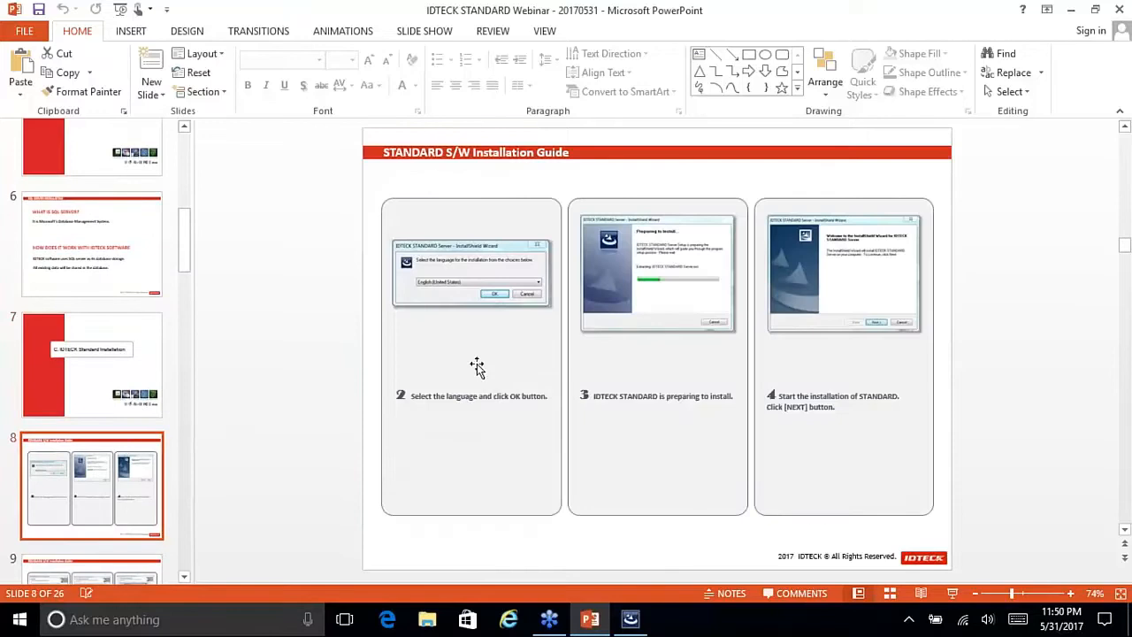
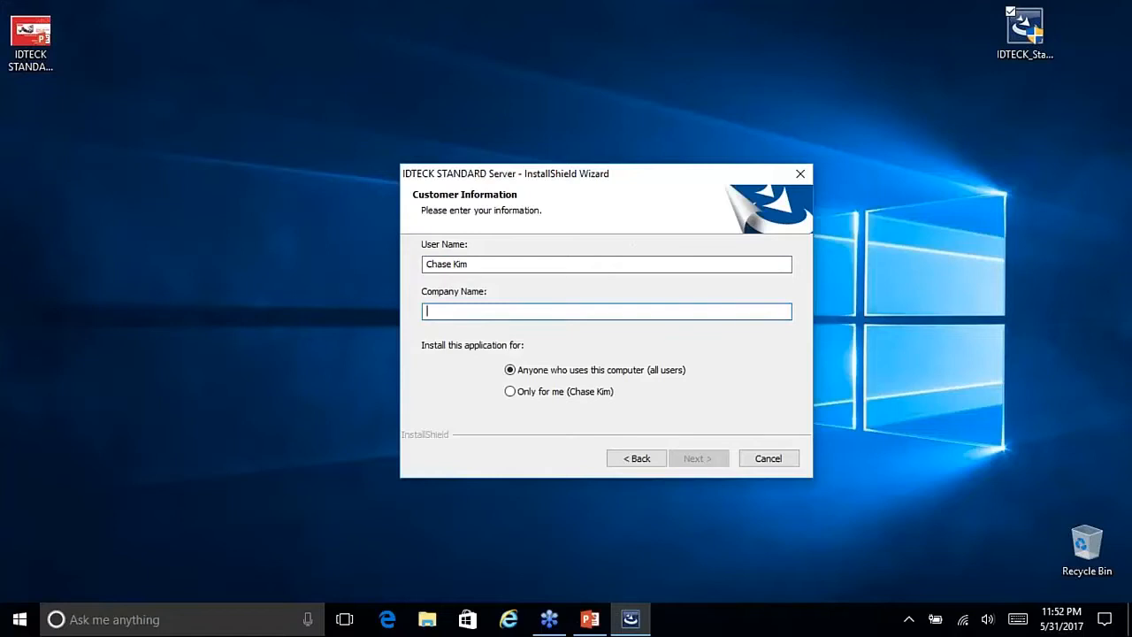
# Step: Enter IDTECK as the company name and leave the install set for all users of this computer
pyautogui.write('IDTECK')
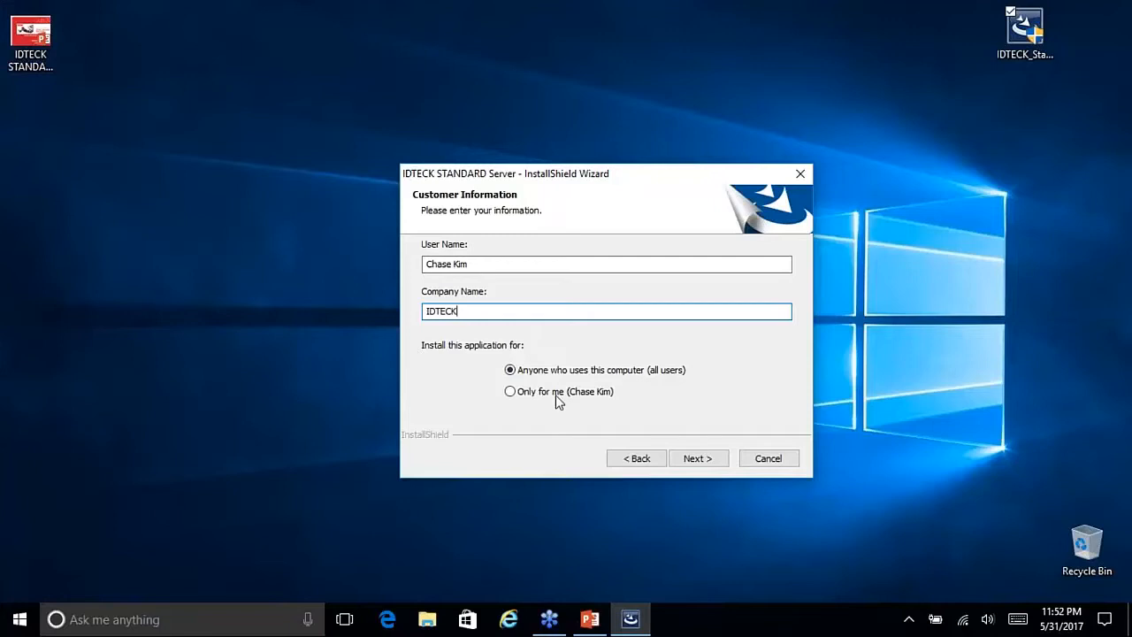
pyautogui.click(518, 391)
pyautogui.click(517, 376)
pyautogui.click(513, 392)
pyautogui.click(517, 375)
pyautogui.click(513, 391)
pyautogui.click(514, 375)
pyautogui.click(511, 391)
pyautogui.click(592, 370)
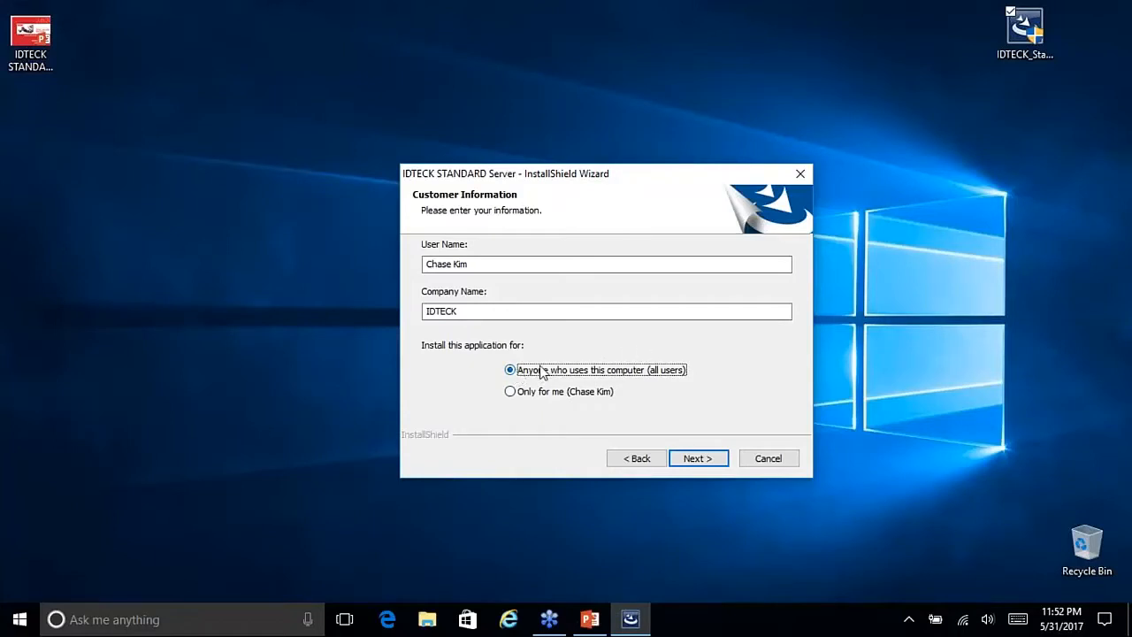
# Step: Toggle Database, Communication Server and STANDARD Server off and back on, keeping all three (604.96 MB)
pyautogui.click(697, 458)
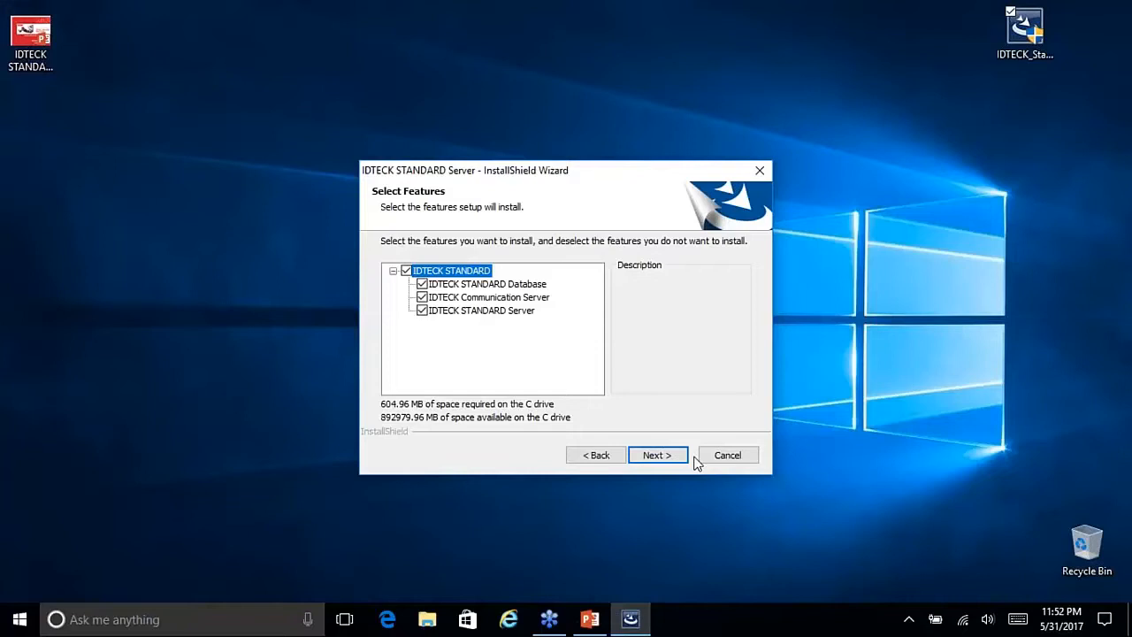
pyautogui.click(422, 284)
pyautogui.click(422, 297)
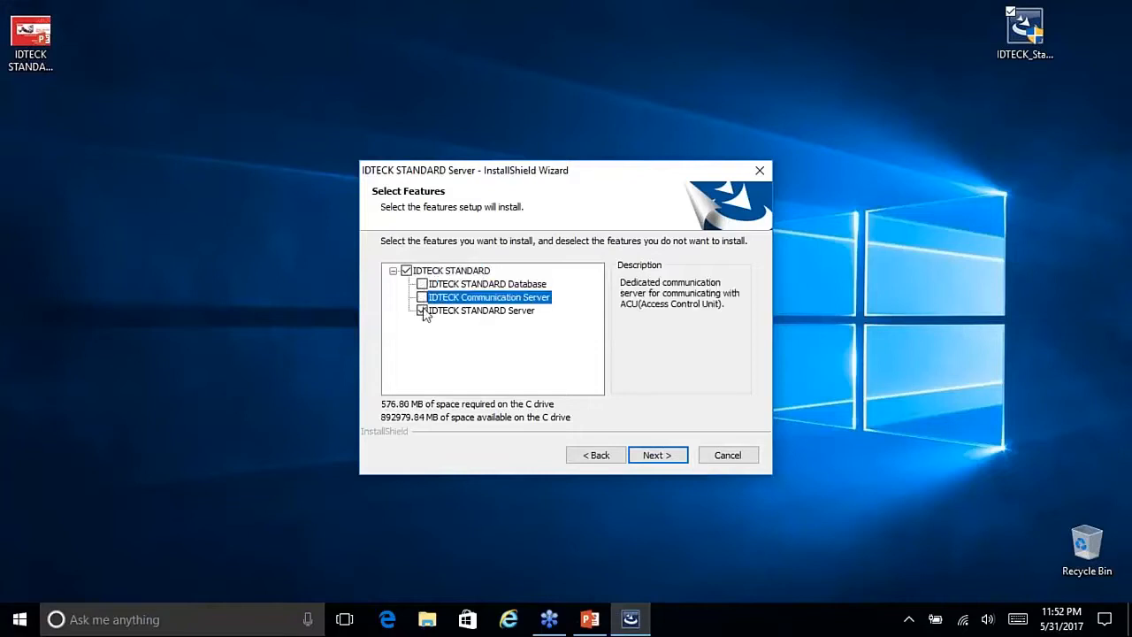
pyautogui.click(422, 311)
pyautogui.click(421, 284)
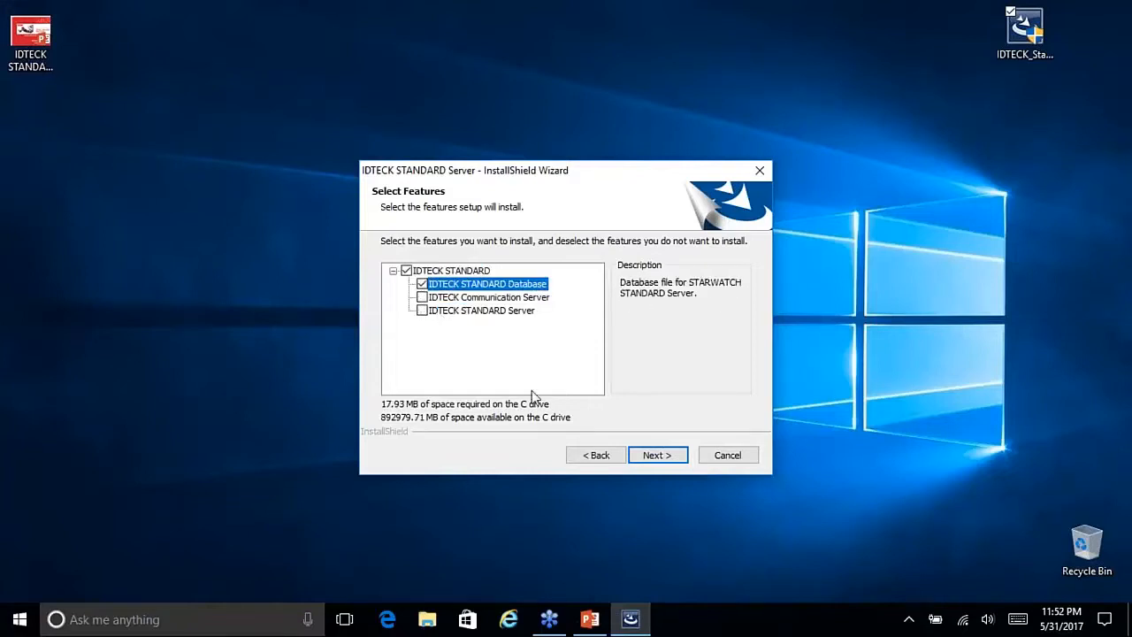
pyautogui.click(423, 298)
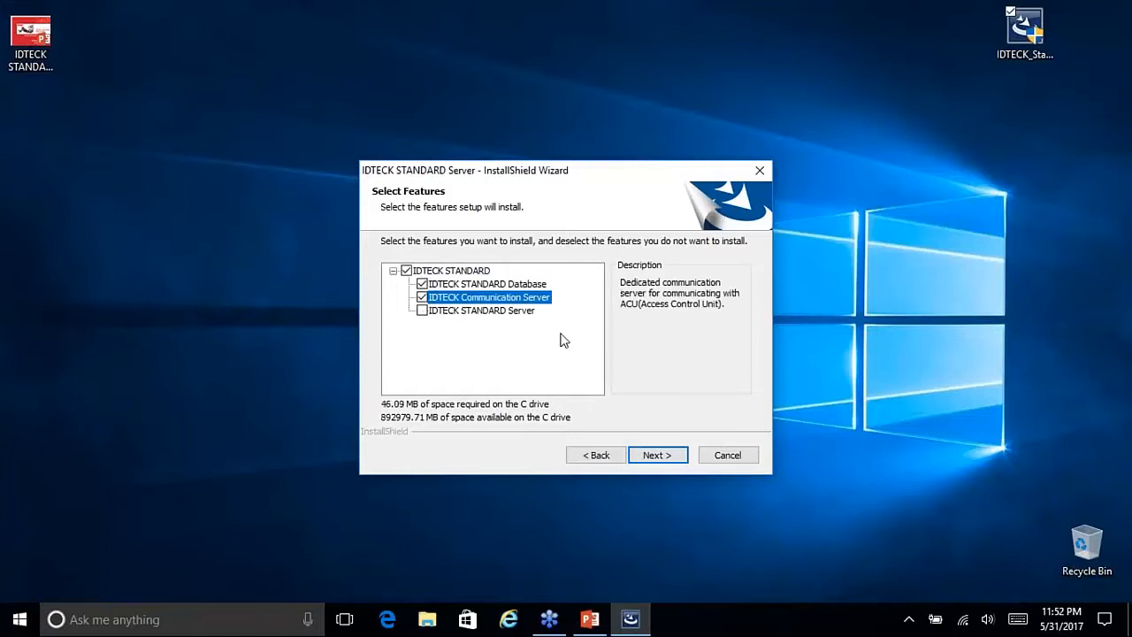
pyautogui.click(422, 311)
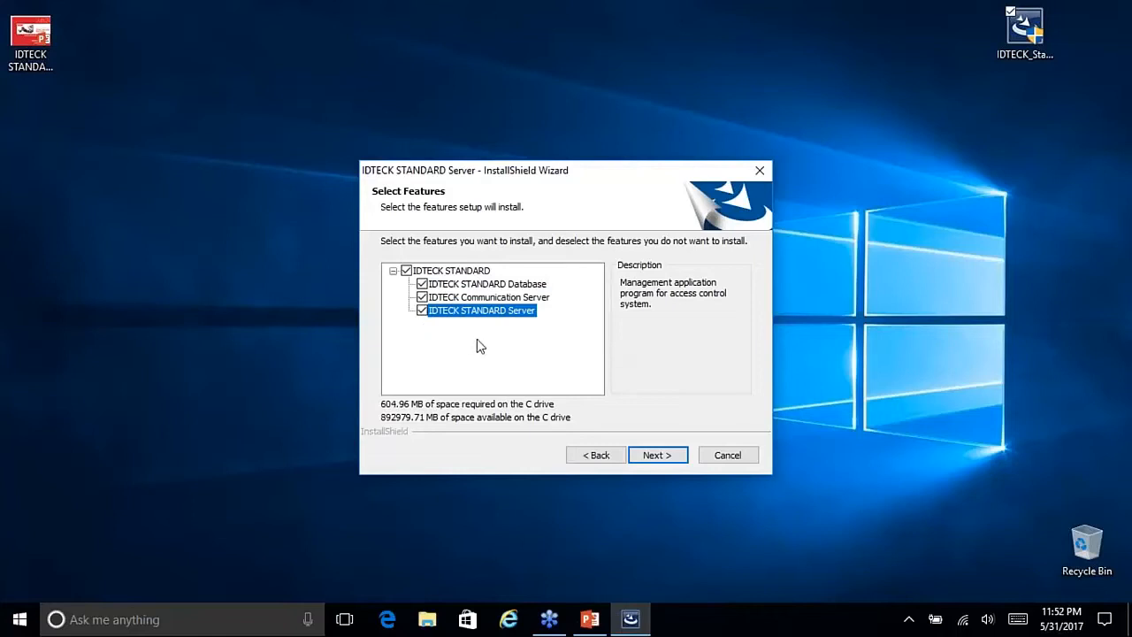
pyautogui.click(661, 459)
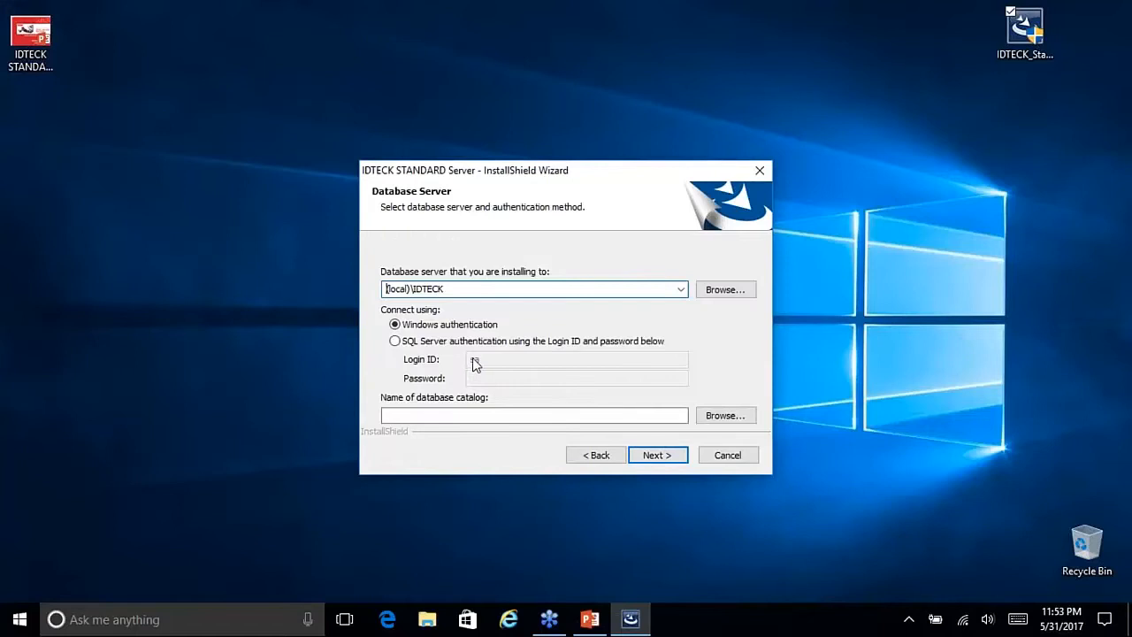
pyautogui.moveTo(550, 171); pyautogui.dragTo(546, 158)
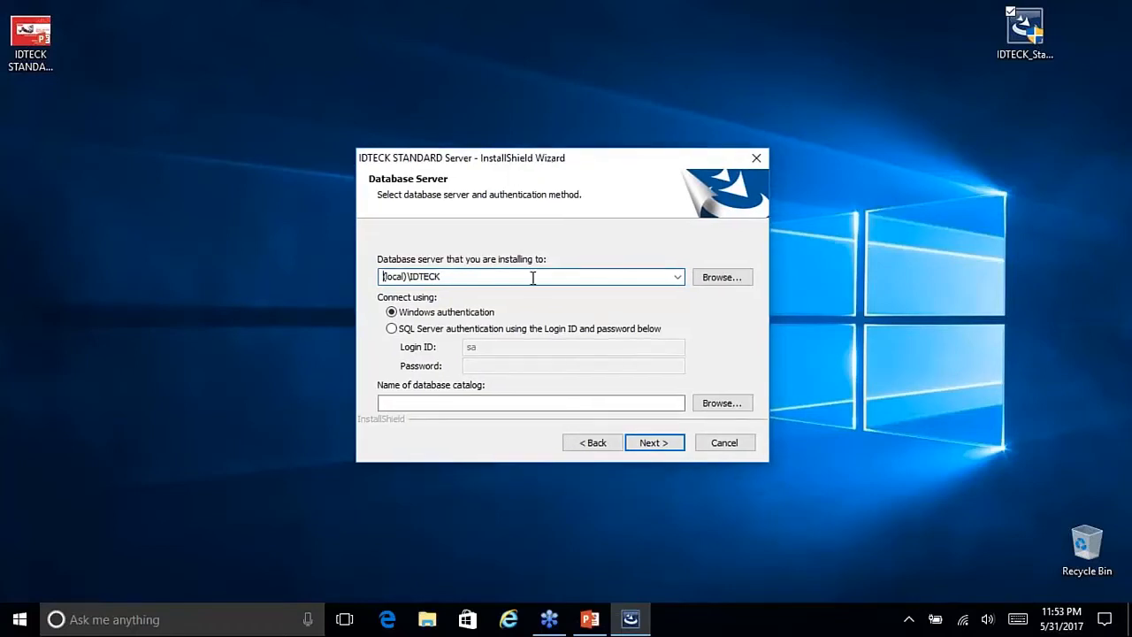
pyautogui.moveTo(450, 278); pyautogui.dragTo(358, 279)
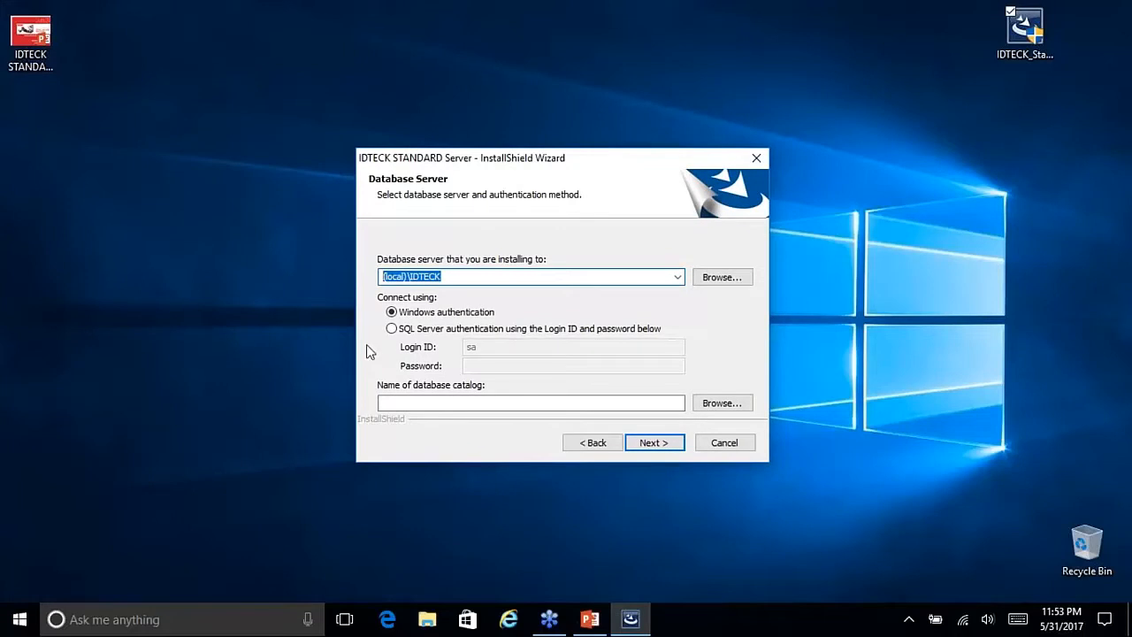
pyautogui.click(465, 278)
pyautogui.moveTo(449, 278); pyautogui.dragTo(359, 278)
pyautogui.click(448, 277)
pyautogui.moveTo(444, 276); pyautogui.dragTo(412, 279)
# Step: Use SQL Server authentication with login ID sa and enter its password
pyautogui.click(391, 329)
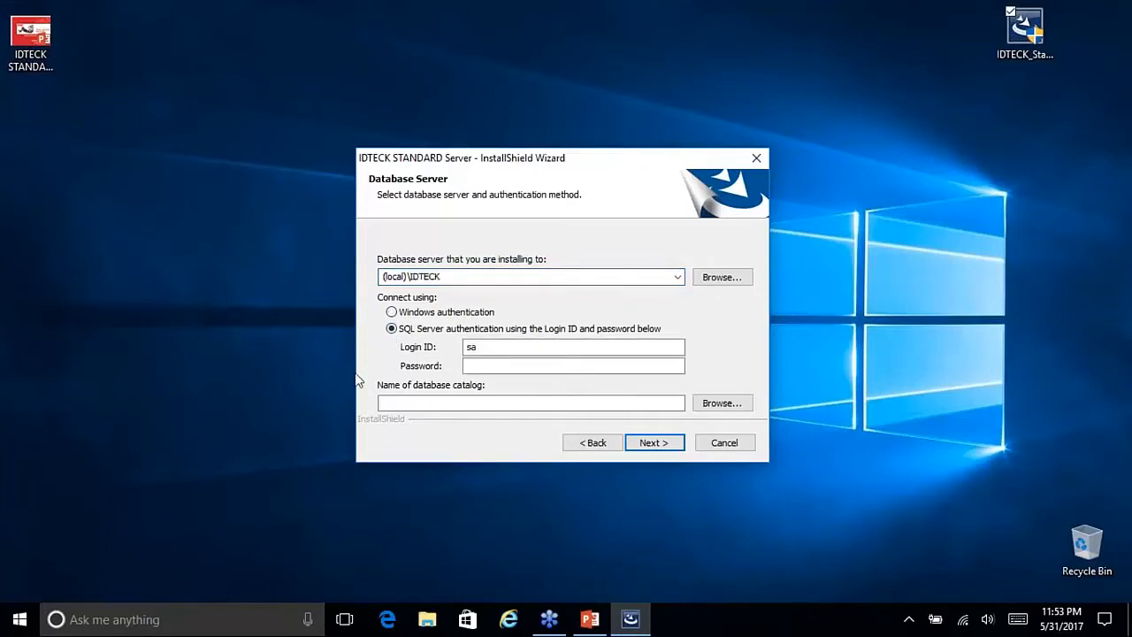
pyautogui.click(391, 313)
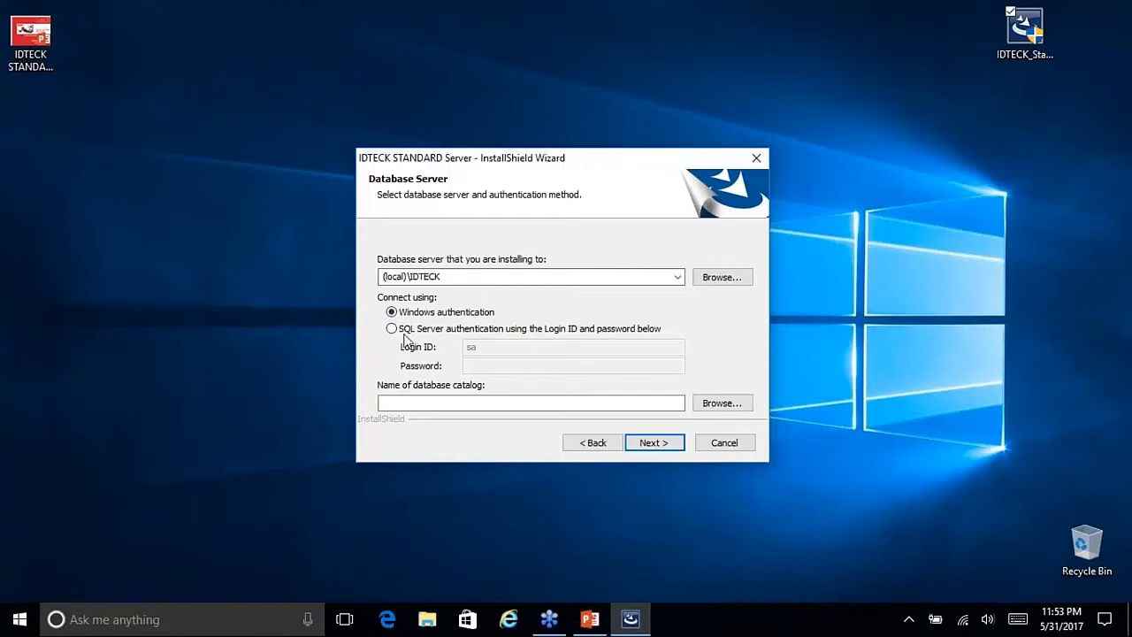
pyautogui.click(392, 328)
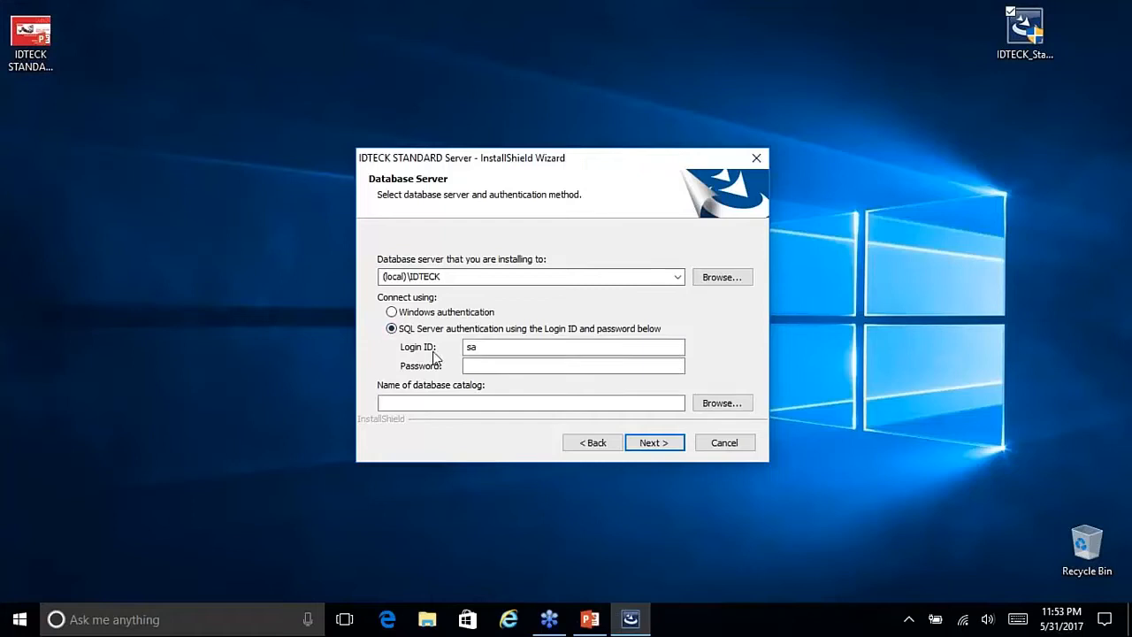
pyautogui.doubleClick(482, 347)
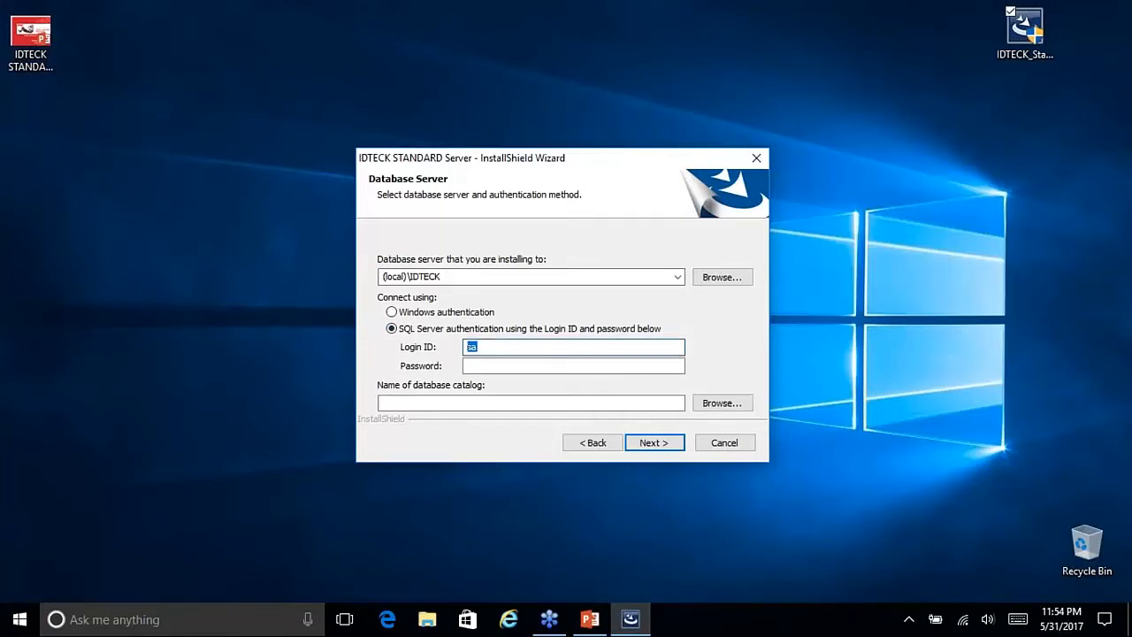
pyautogui.write('sa')
pyautogui.click(547, 364)
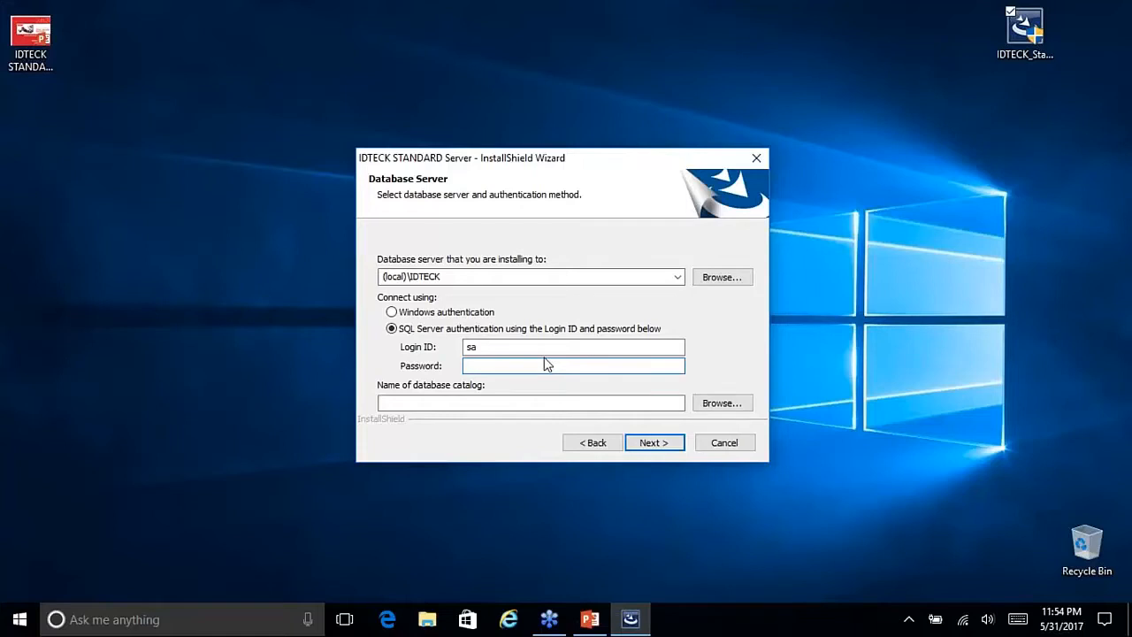
pyautogui.write('1234')
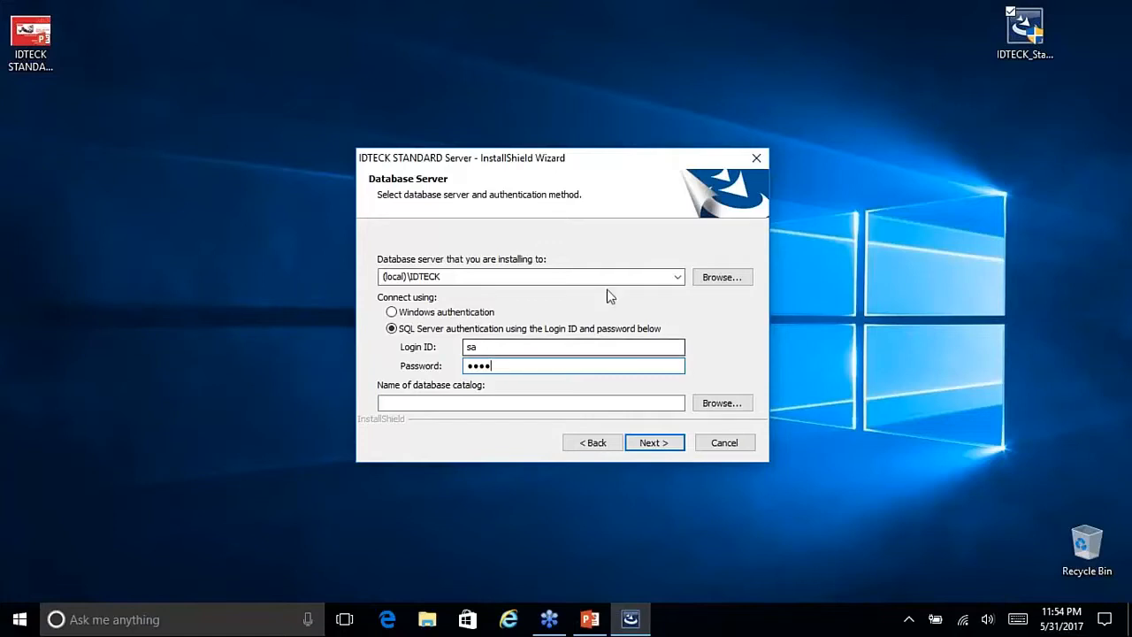
# Step: Check the server name and login fields, then submit the database connection settings
pyautogui.moveTo(465, 278); pyautogui.dragTo(246, 276)
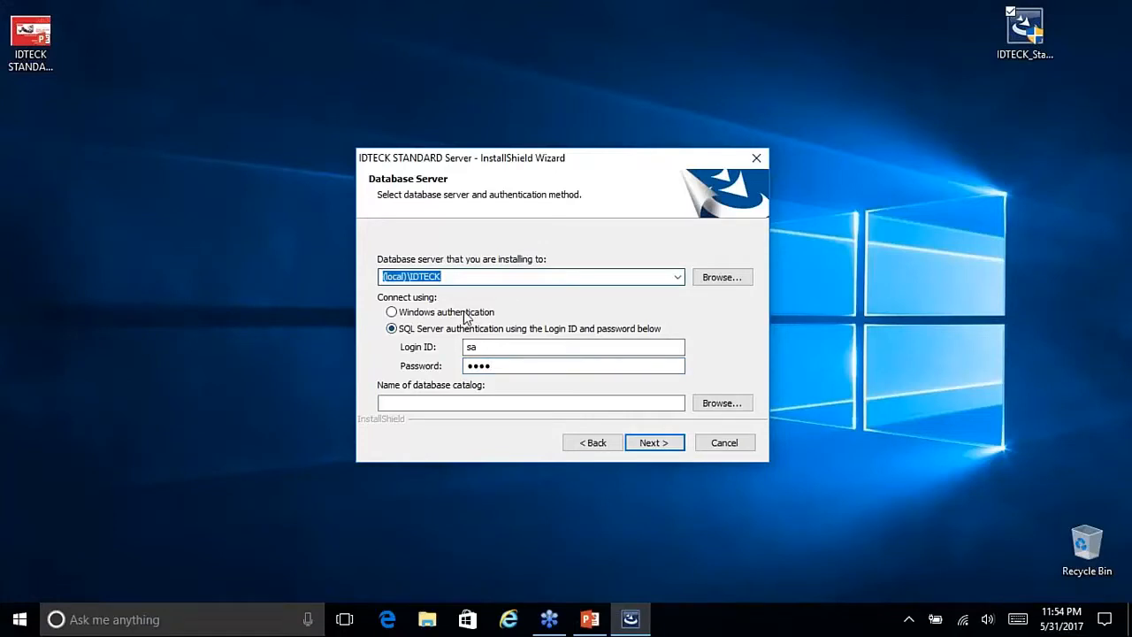
pyautogui.doubleClick(478, 347)
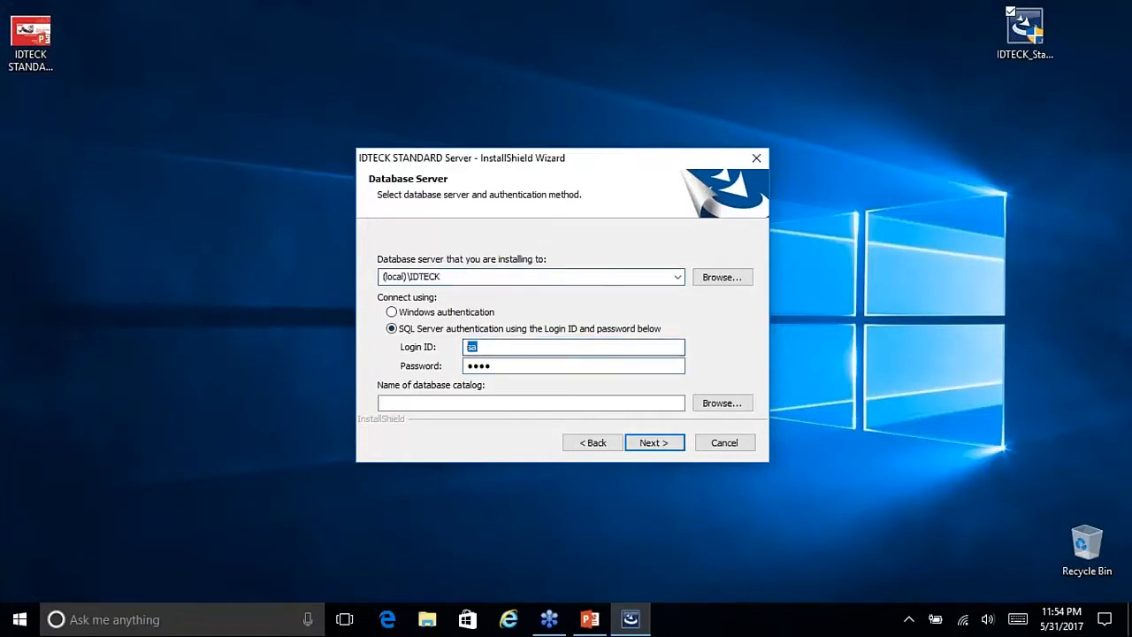
pyautogui.press('Tab')
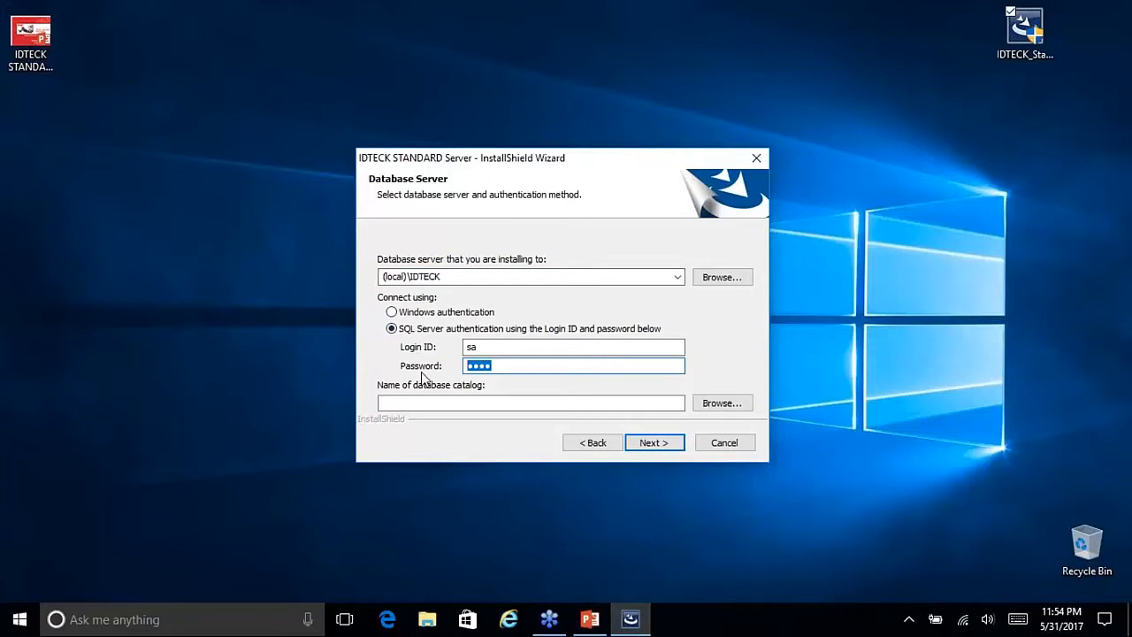
pyautogui.click(656, 447)
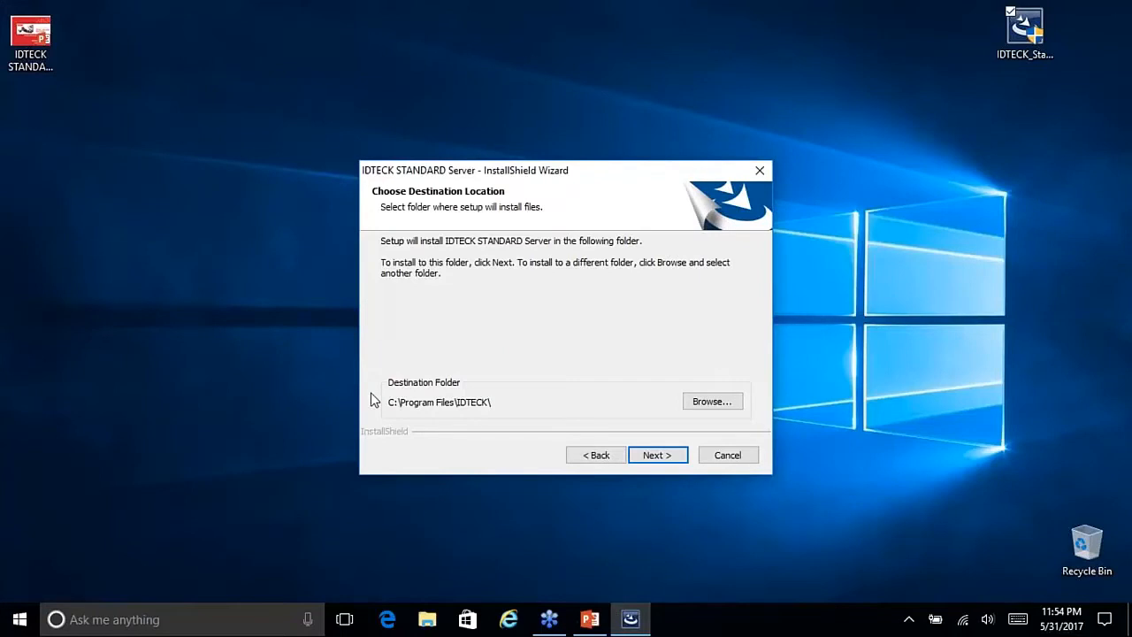
# Step: Accept C:\Program Files\IDTECK\ as the destination, start installing, then return to PowerPoint
pyautogui.click(673, 461)
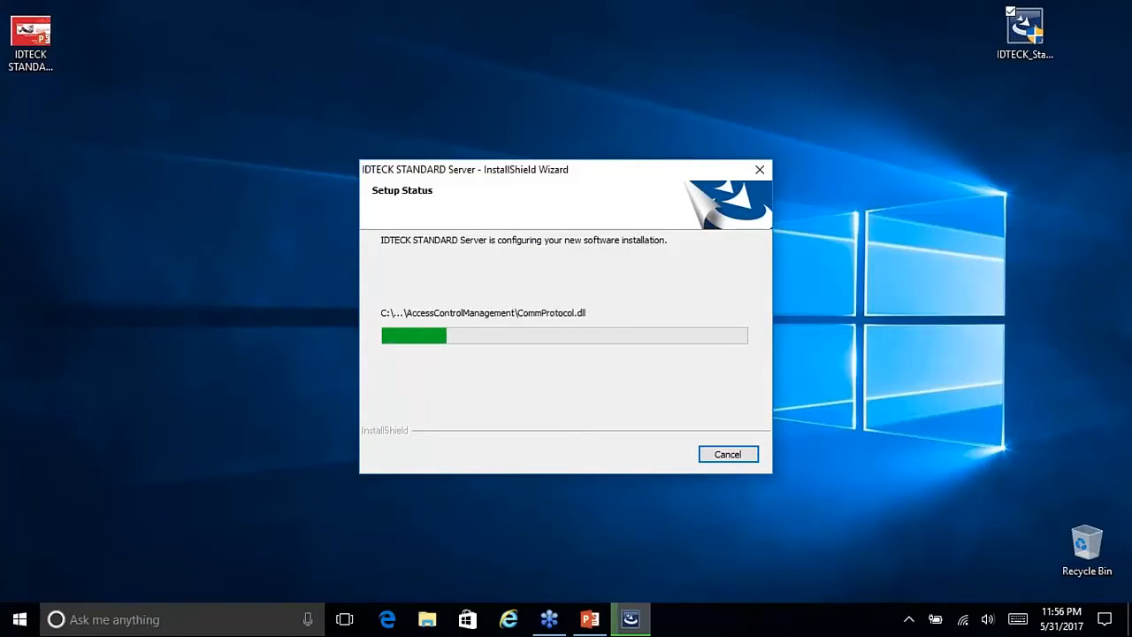
pyautogui.click(590, 618)
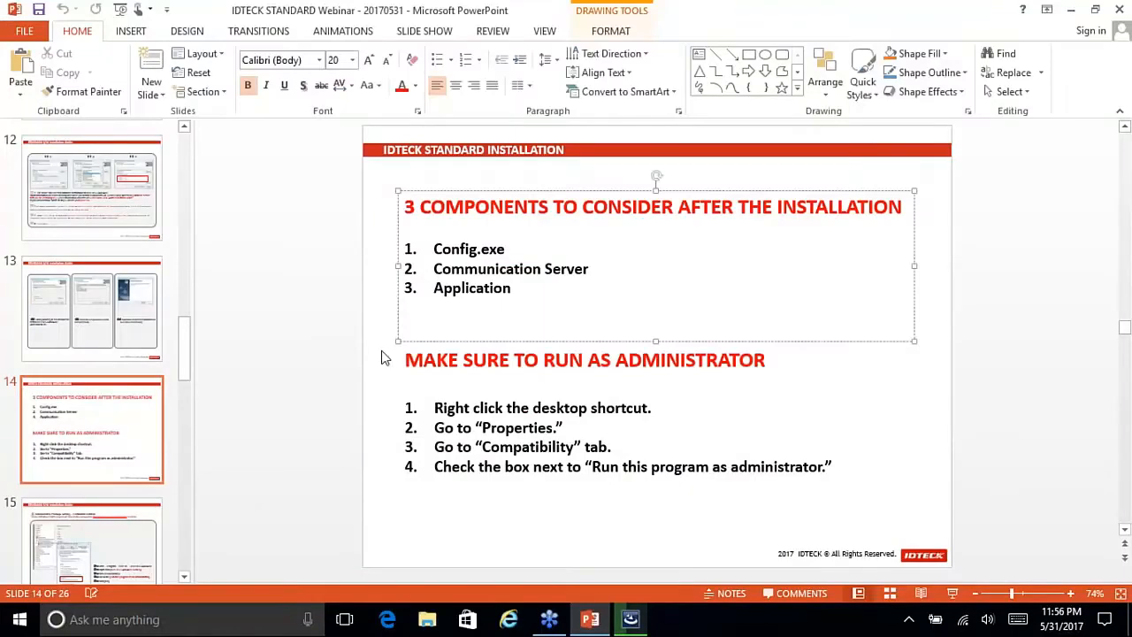
# Step: Run slide 14 on the three components and running as administrator as a slide show
pyautogui.click(412, 359)
pyautogui.moveTo(408, 361); pyautogui.dragTo(764, 368)
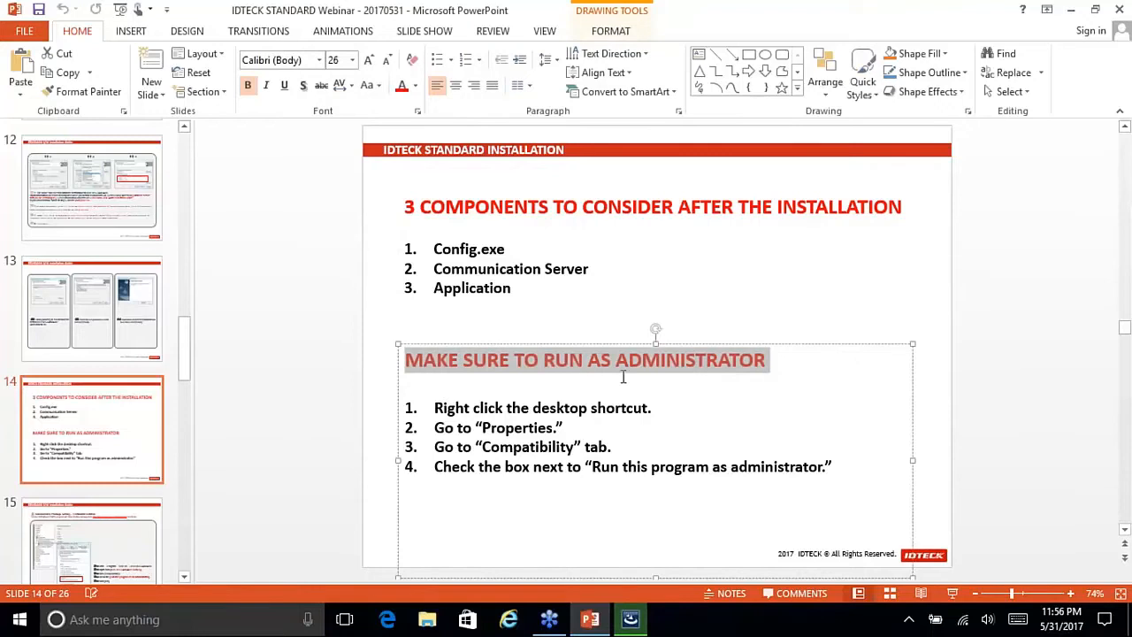
pyautogui.click(777, 363)
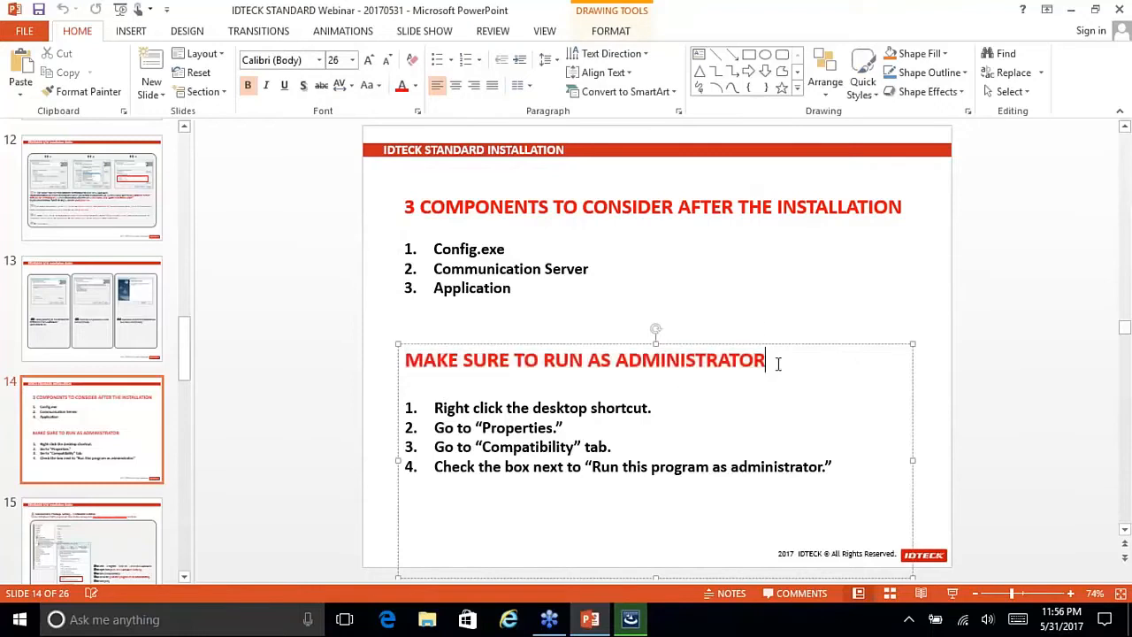
pyautogui.click(769, 325)
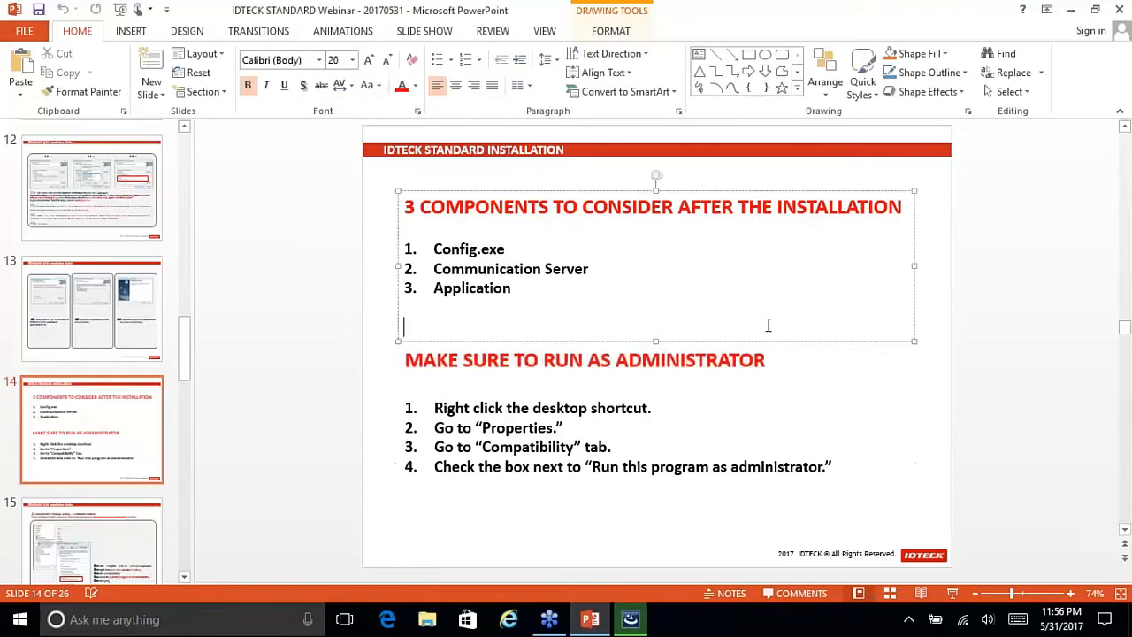
pyautogui.click(1016, 405)
pyautogui.click(952, 592)
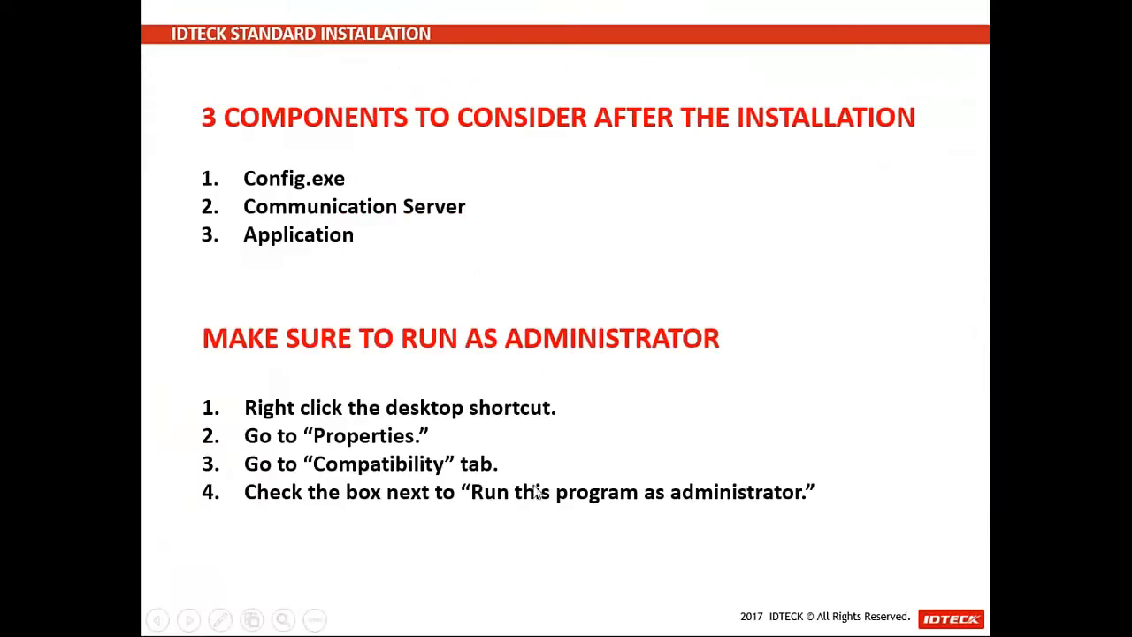
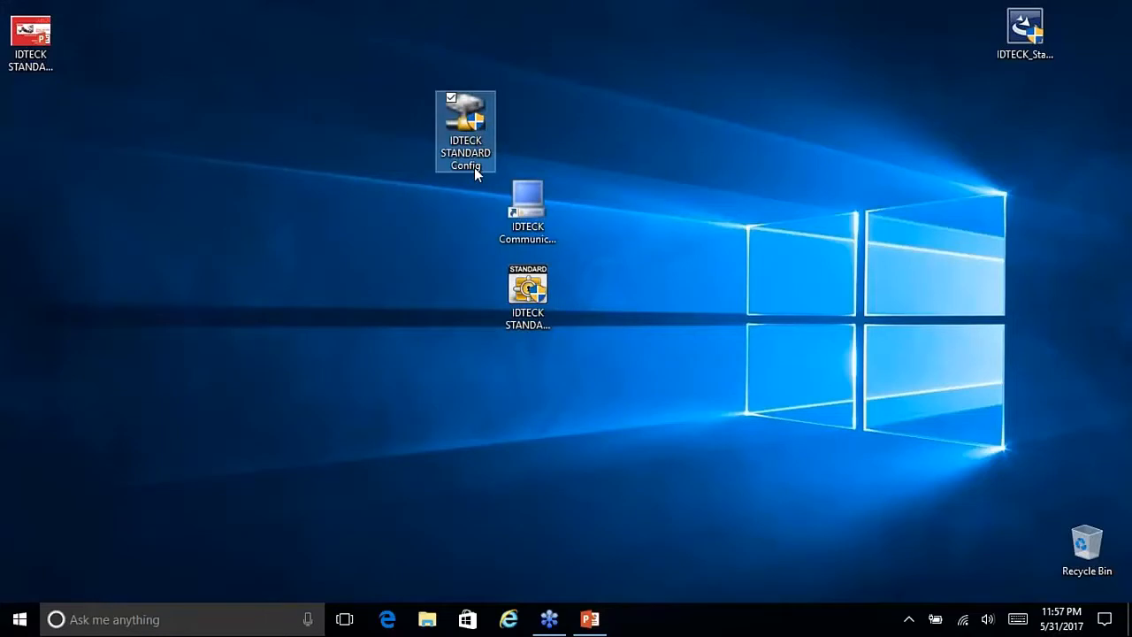
# Step: Stack the Communication Server and STANDARD Server shortcuts under Config, then return to the webinar deck
pyautogui.moveTo(527, 205); pyautogui.dragTo(485, 217)
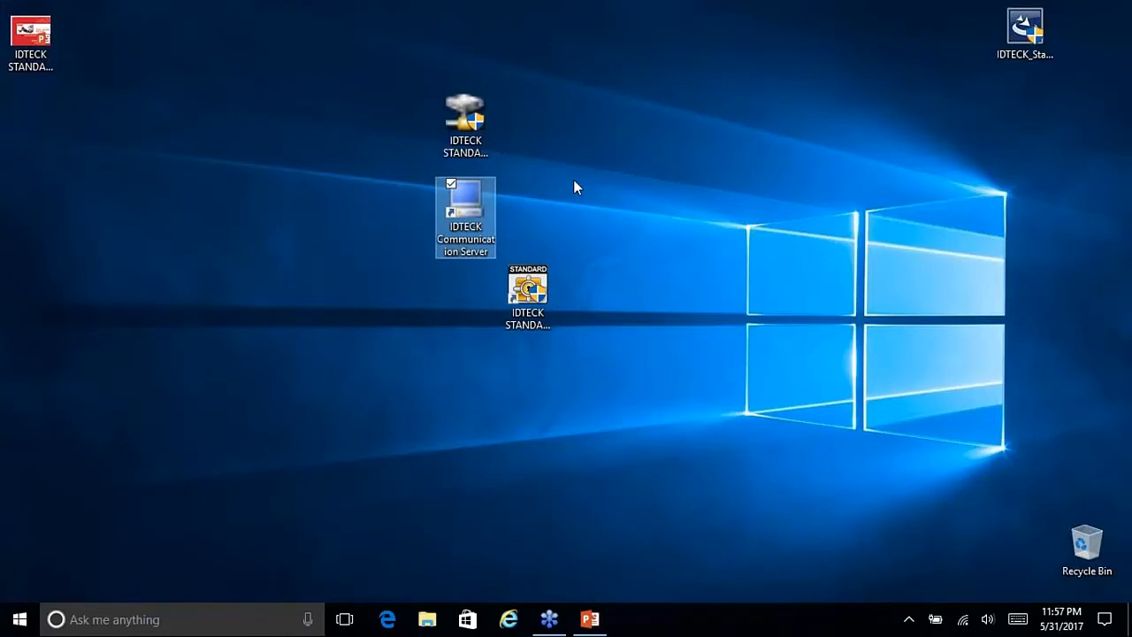
pyautogui.moveTo(465, 212); pyautogui.dragTo(504, 299)
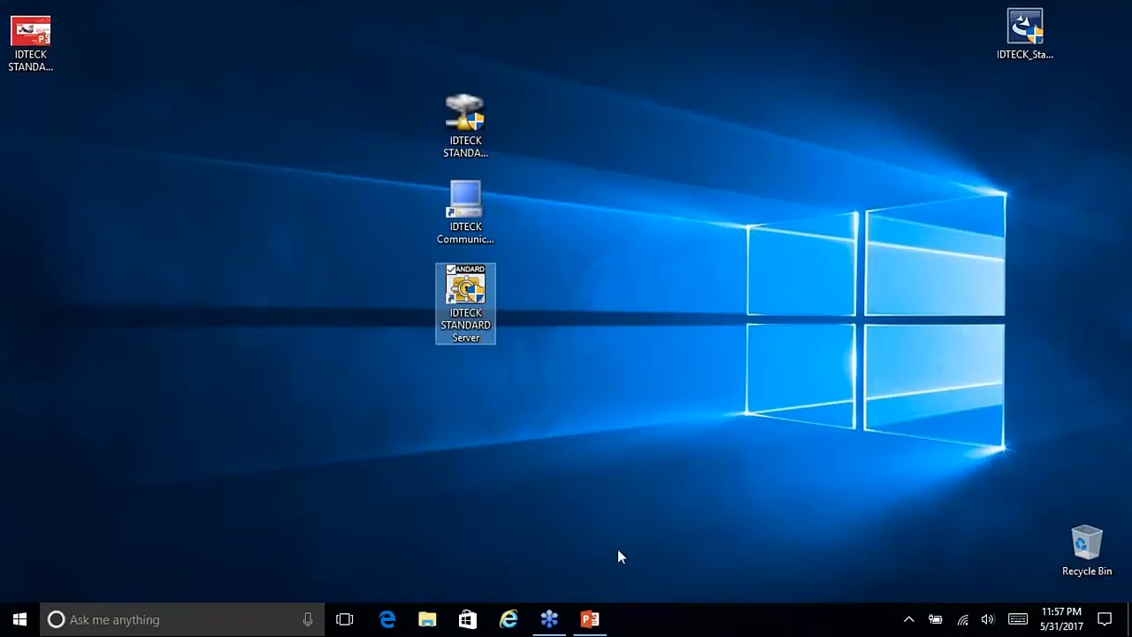
pyautogui.click(590, 619)
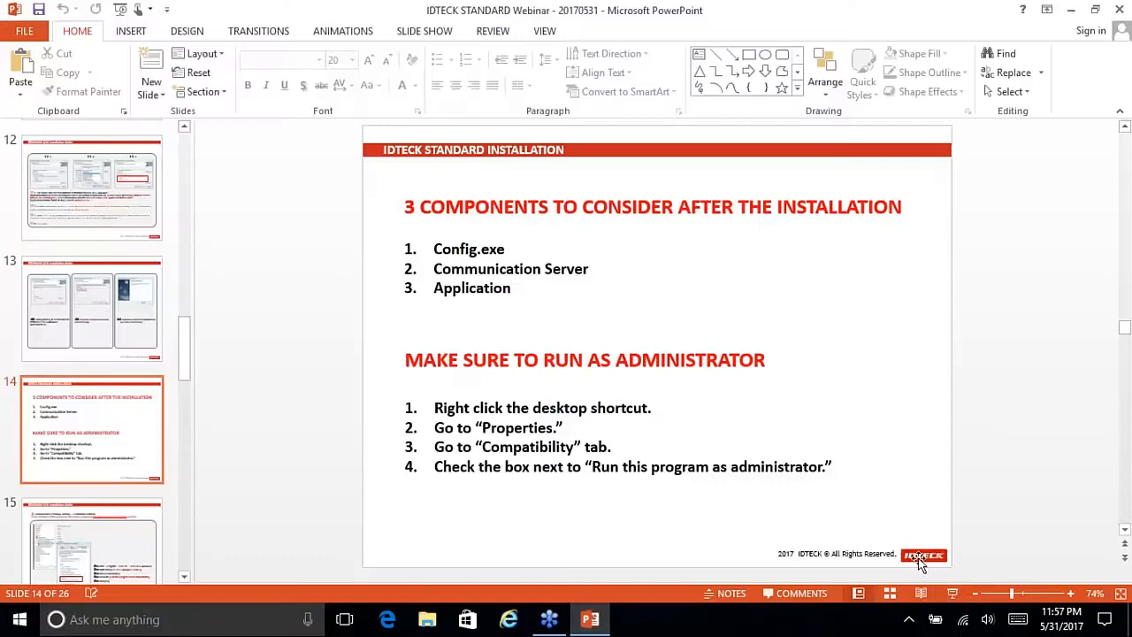
# Step: Present slide 14 full screen, then end the show and minimize PowerPoint
pyautogui.click(952, 593)
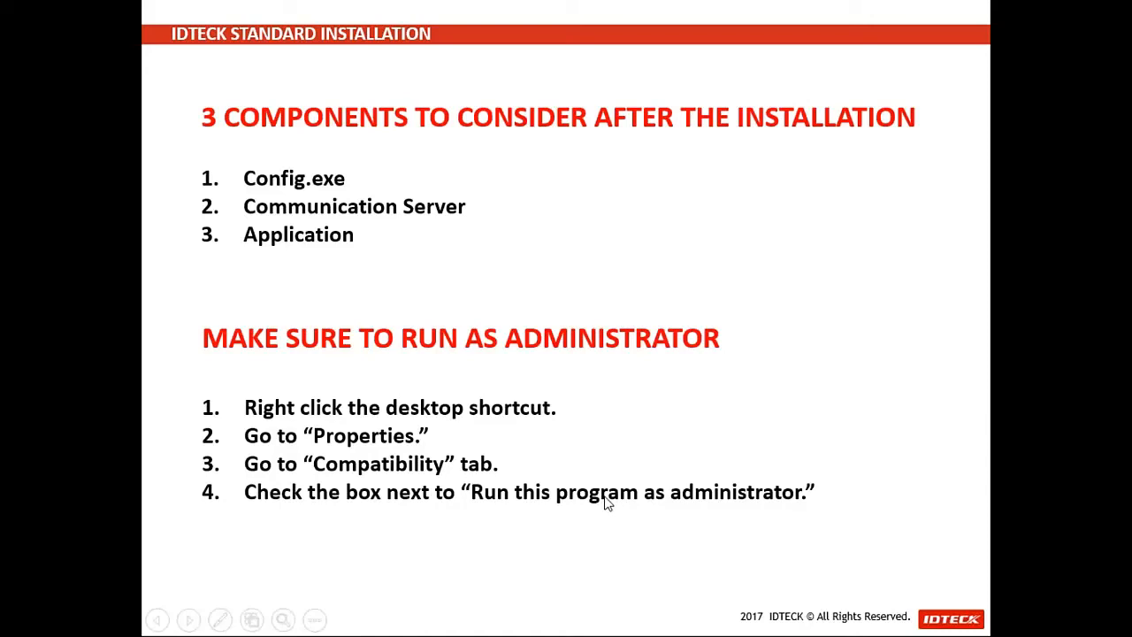
pyautogui.press('Escape')
pyautogui.click(590, 619)
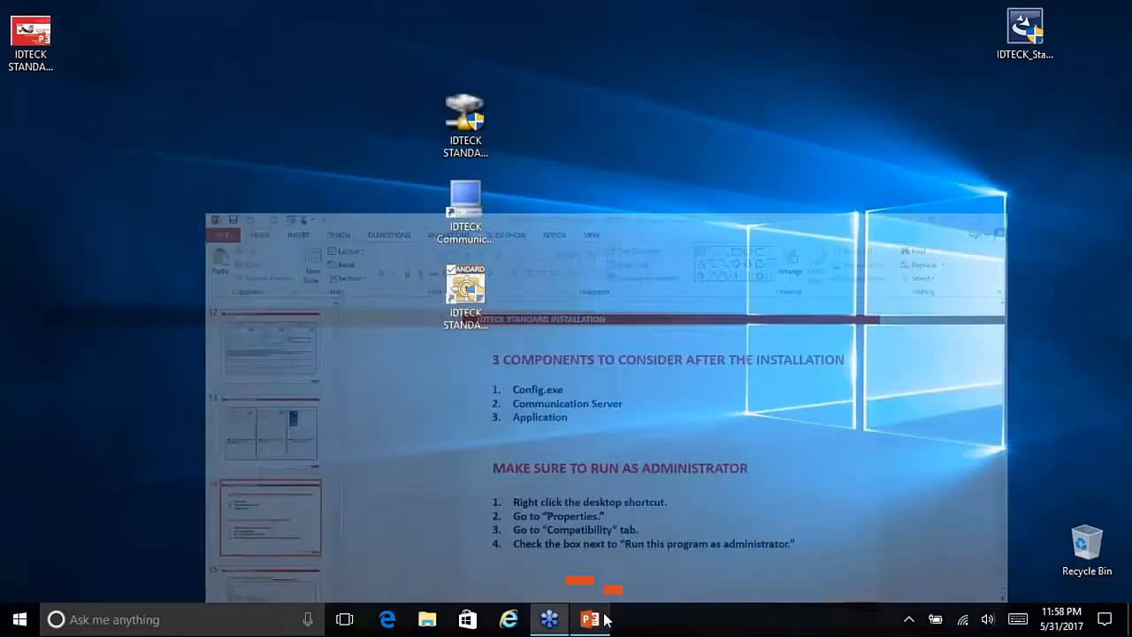
# Step: Point out the IDTECK STANDARD Config, Communication Server and STANDARD Server desktop shortcuts
pyautogui.click(472, 140)
pyautogui.click(472, 238)
pyautogui.click(471, 305)
pyautogui.click(467, 132)
# Step: Tick 'Run this program as an administrator' in the Config shortcut's Compatibility properties and apply
pyautogui.rightClick(467, 132)
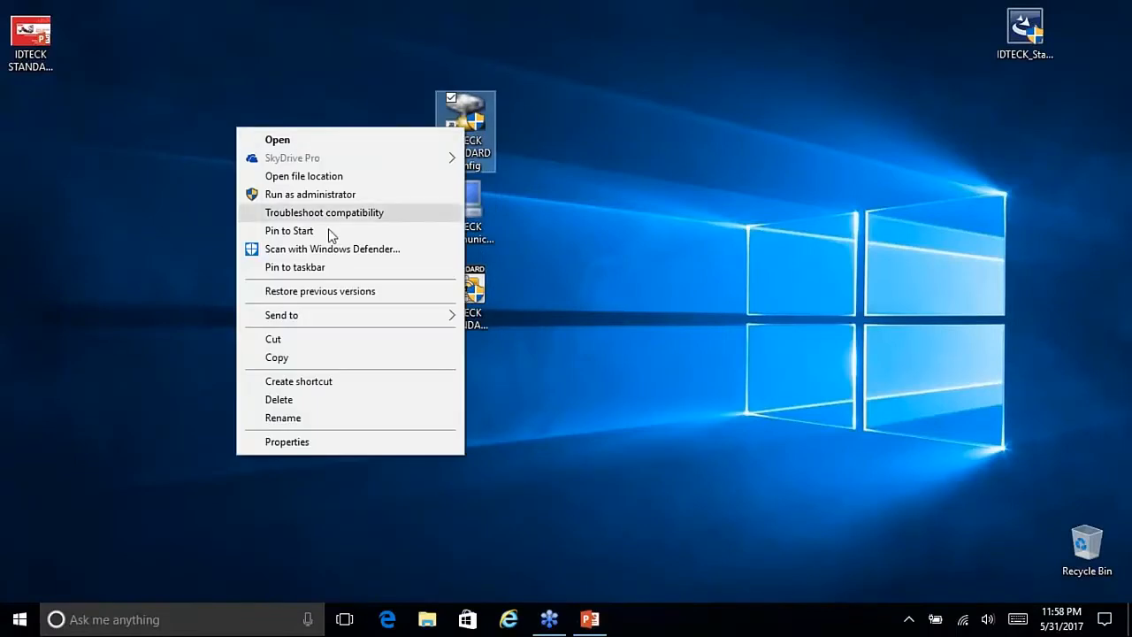
pyautogui.click(326, 442)
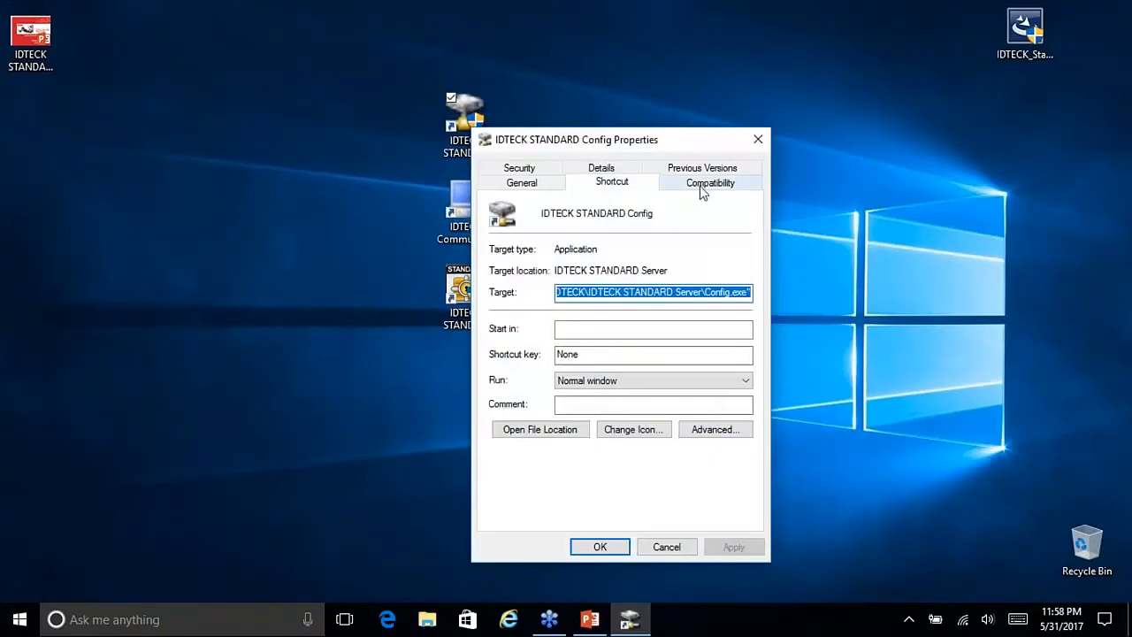
pyautogui.click(703, 187)
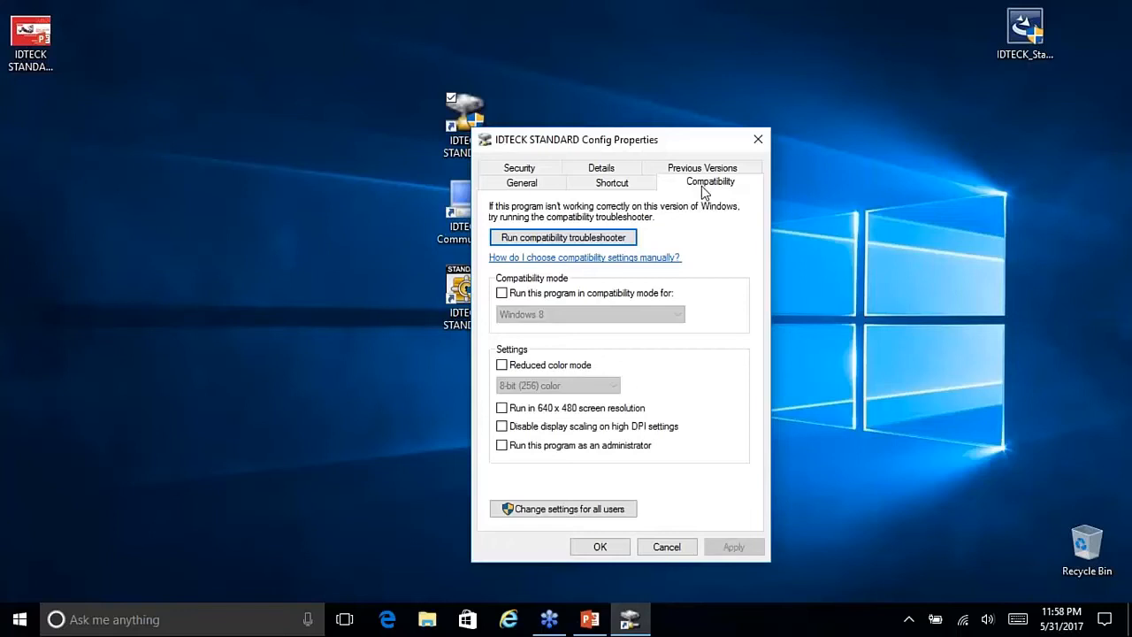
pyautogui.click(502, 447)
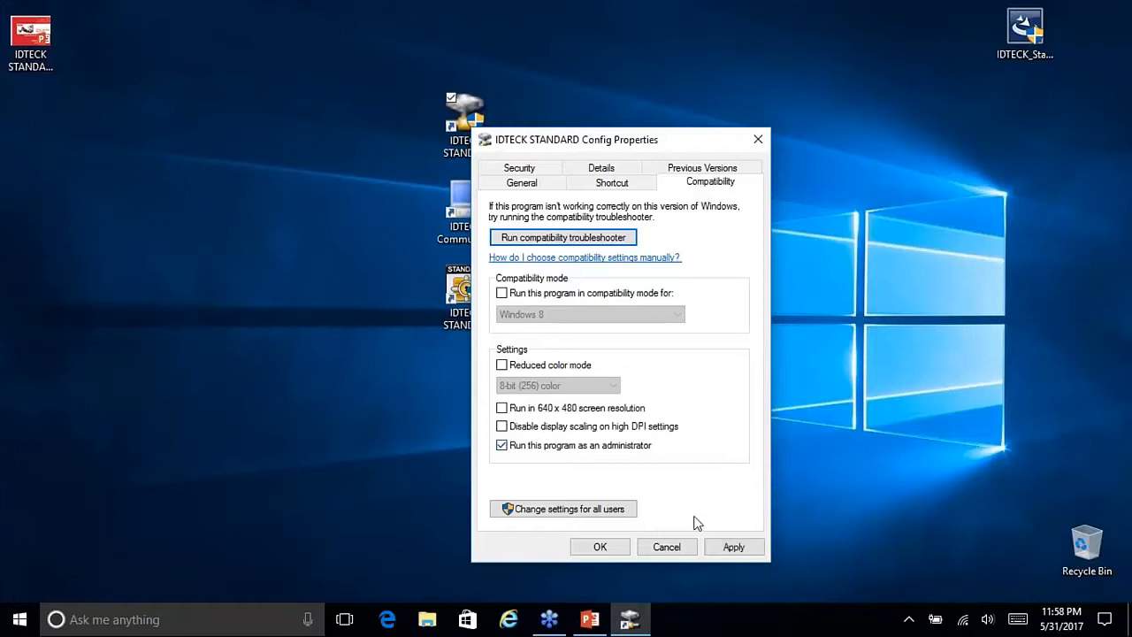
pyautogui.click(730, 546)
pyautogui.click(600, 547)
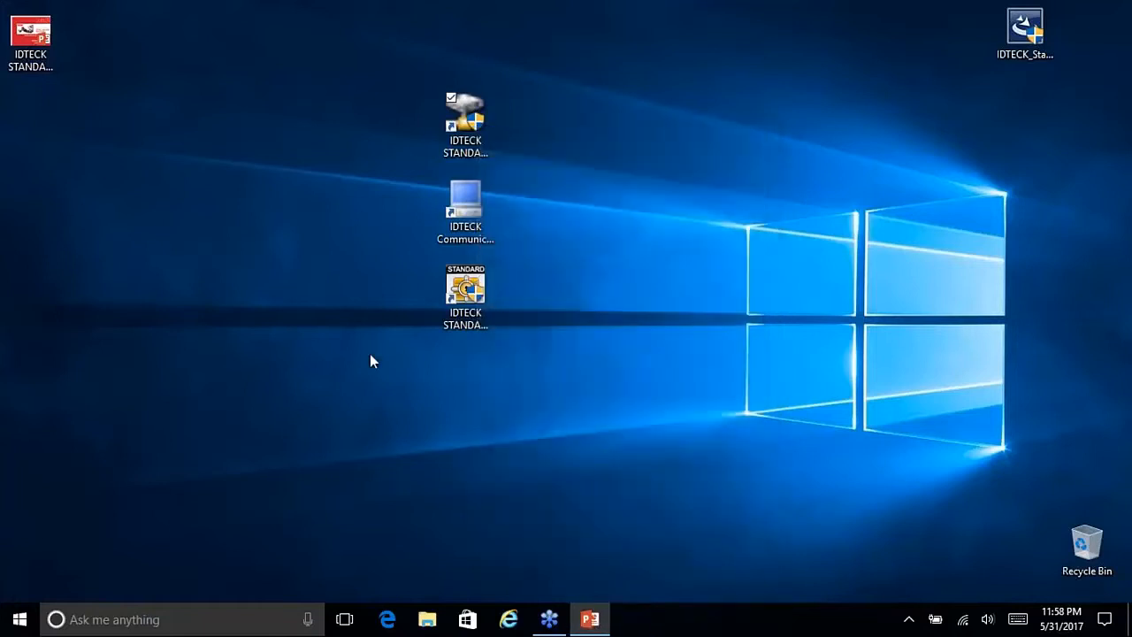
# Step: Move the Config shortcut left and select the Communication Server shortcut
pyautogui.moveTo(469, 124); pyautogui.dragTo(371, 138)
pyautogui.click(545, 160)
pyautogui.click(477, 211)
# Step: Set the Communication Server shortcut to run as administrator, then move it under Config
pyautogui.rightClick(478, 211)
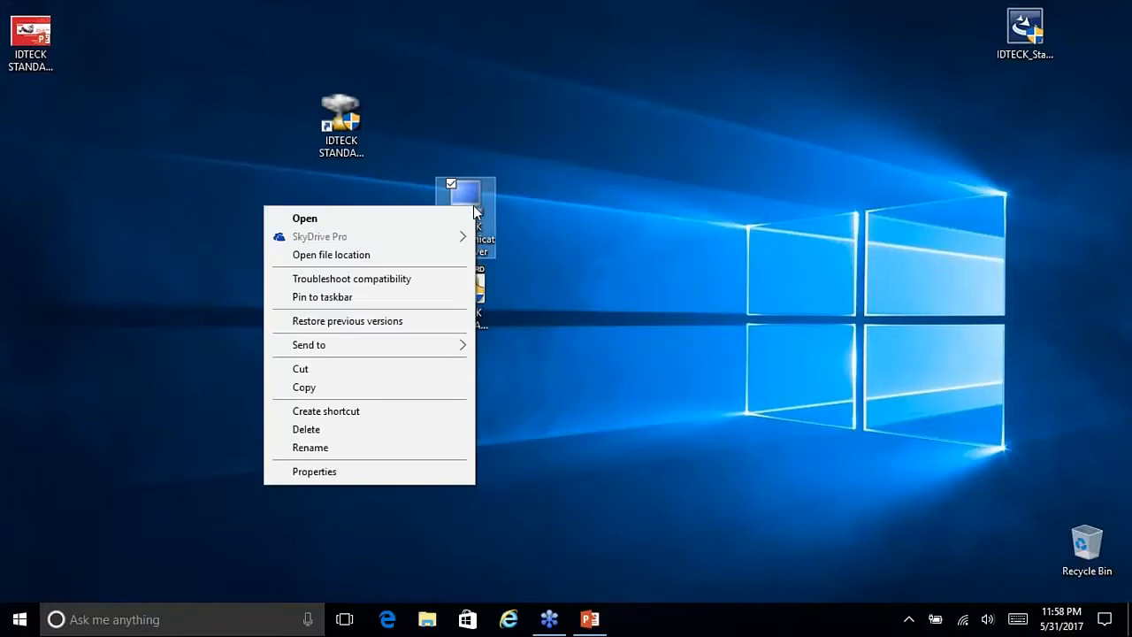
pyautogui.click(328, 470)
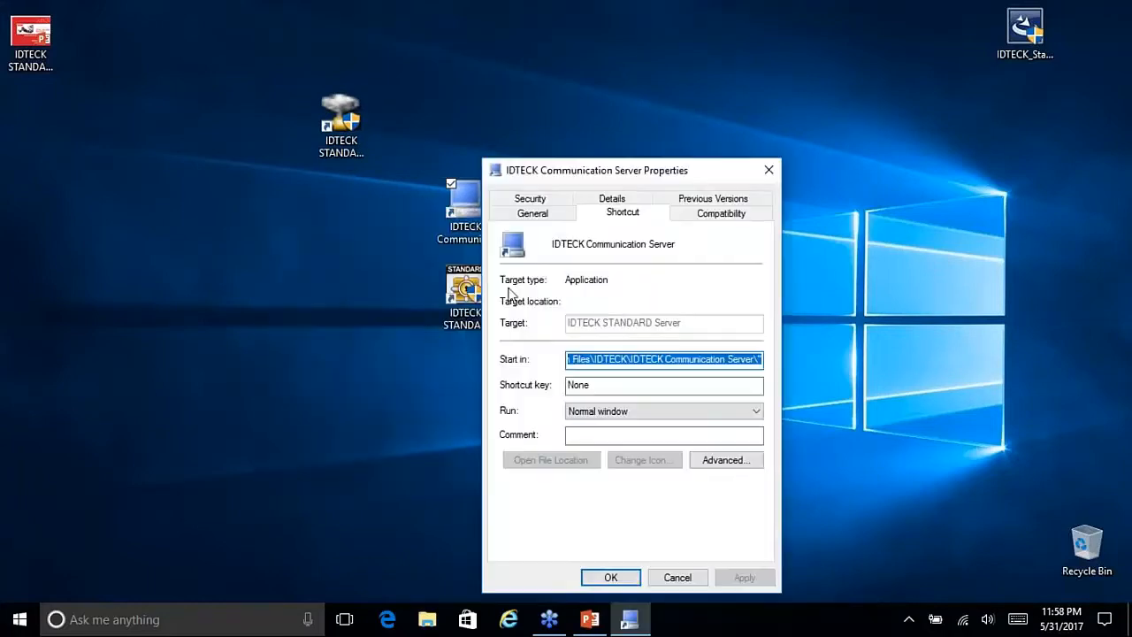
pyautogui.click(723, 220)
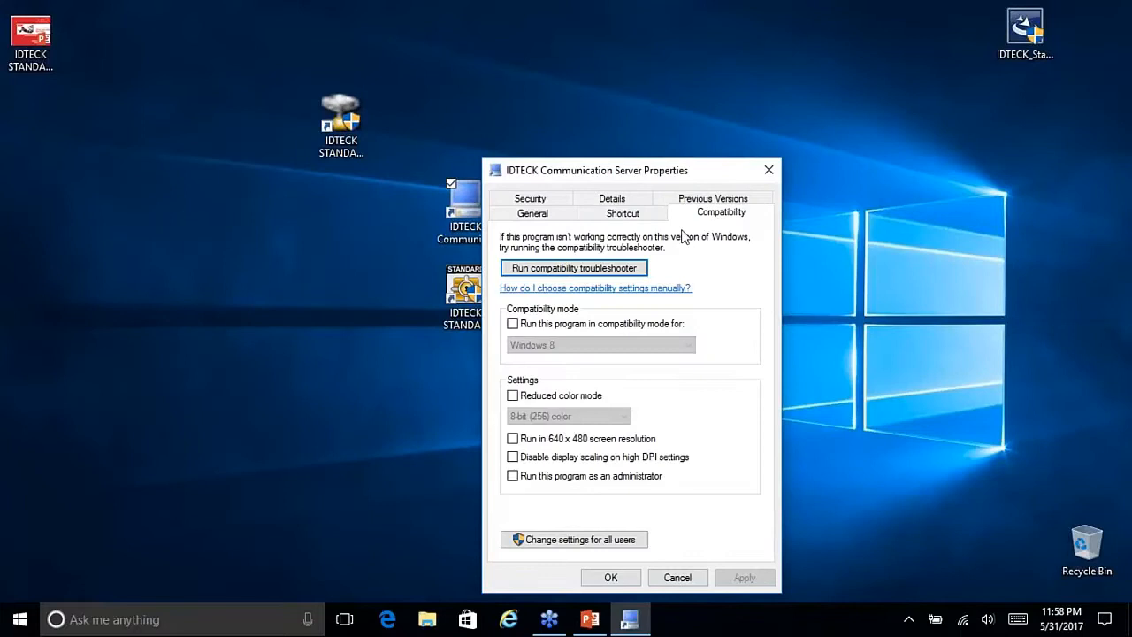
pyautogui.click(512, 477)
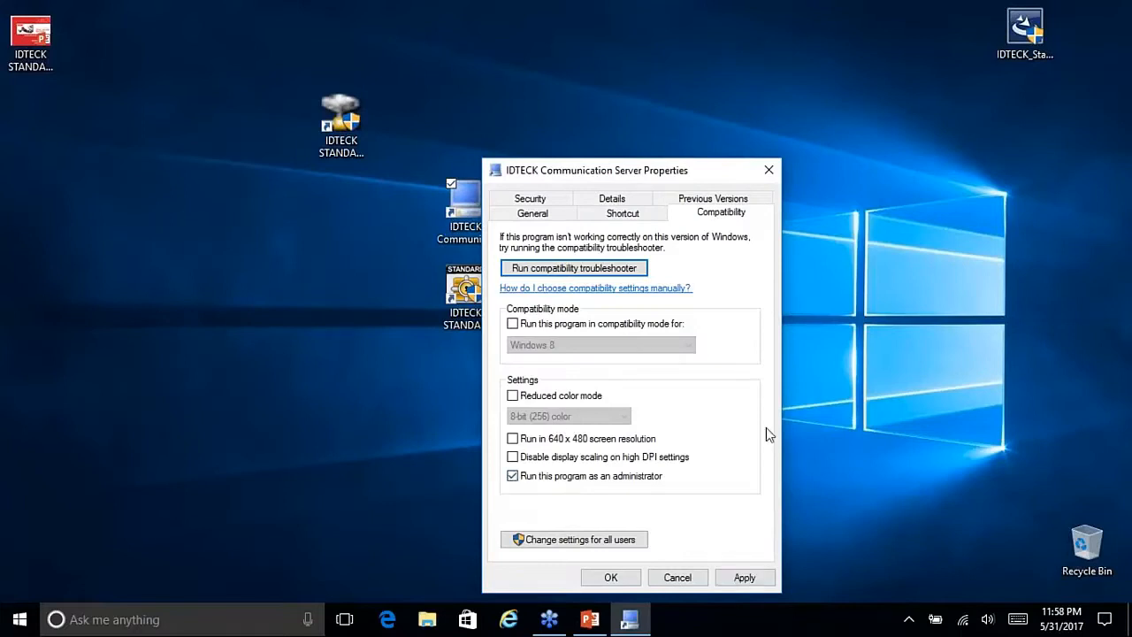
pyautogui.click(744, 577)
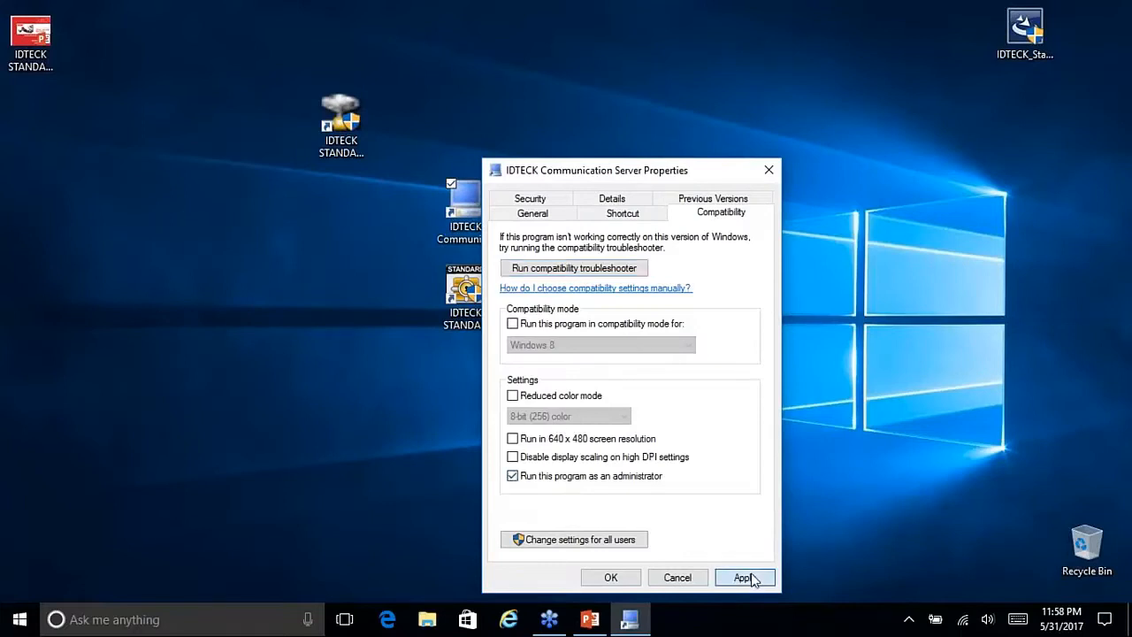
pyautogui.click(609, 577)
pyautogui.moveTo(463, 212); pyautogui.dragTo(342, 218)
pyautogui.click(476, 290)
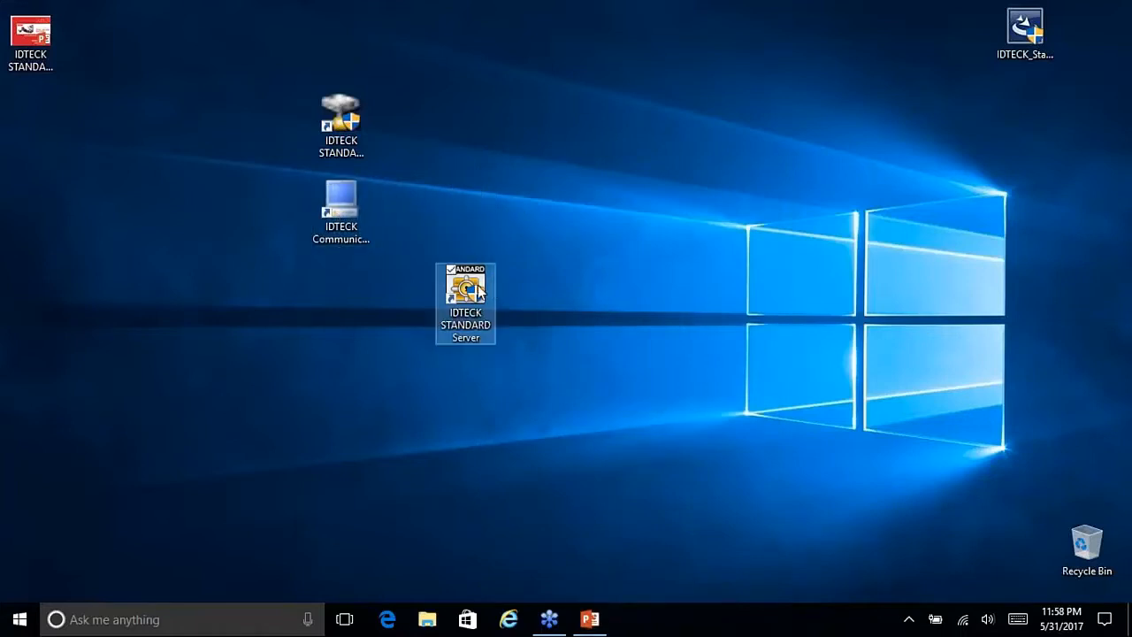
# Step: Tick 'Run this program as an administrator' for the STANDARD Server shortcut and apply
pyautogui.rightClick(479, 292)
pyautogui.click(336, 589)
pyautogui.click(724, 218)
pyautogui.click(513, 476)
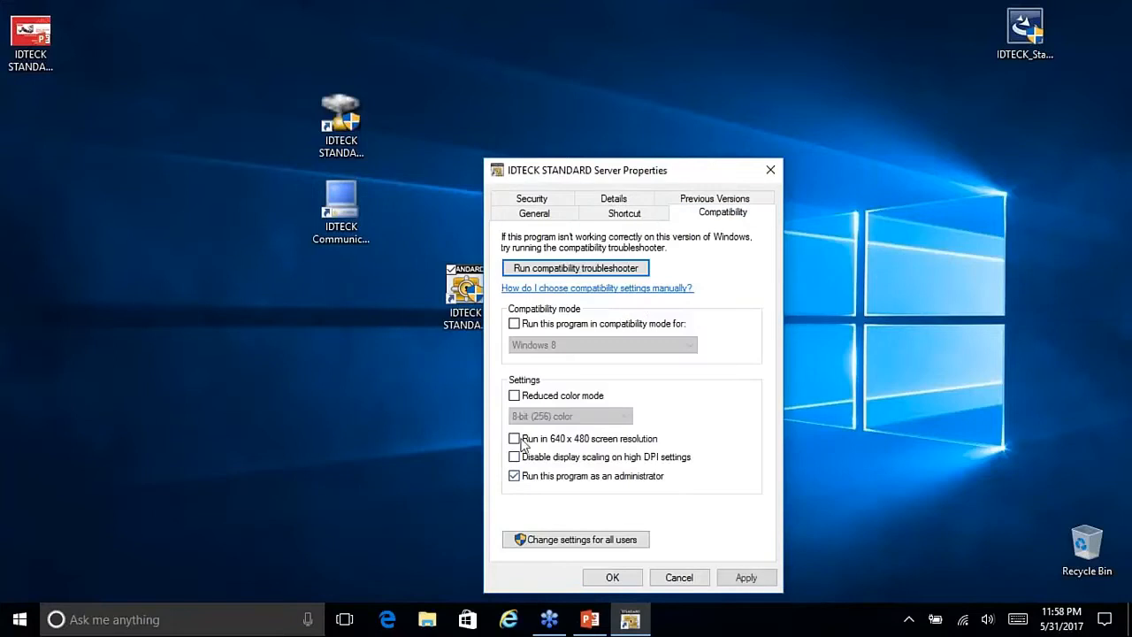
pyautogui.click(748, 577)
pyautogui.click(608, 578)
# Step: Move all three IDTECK shortcuts to mid-screen, with Config set apart on the left
pyautogui.moveTo(465, 287); pyautogui.dragTo(341, 287)
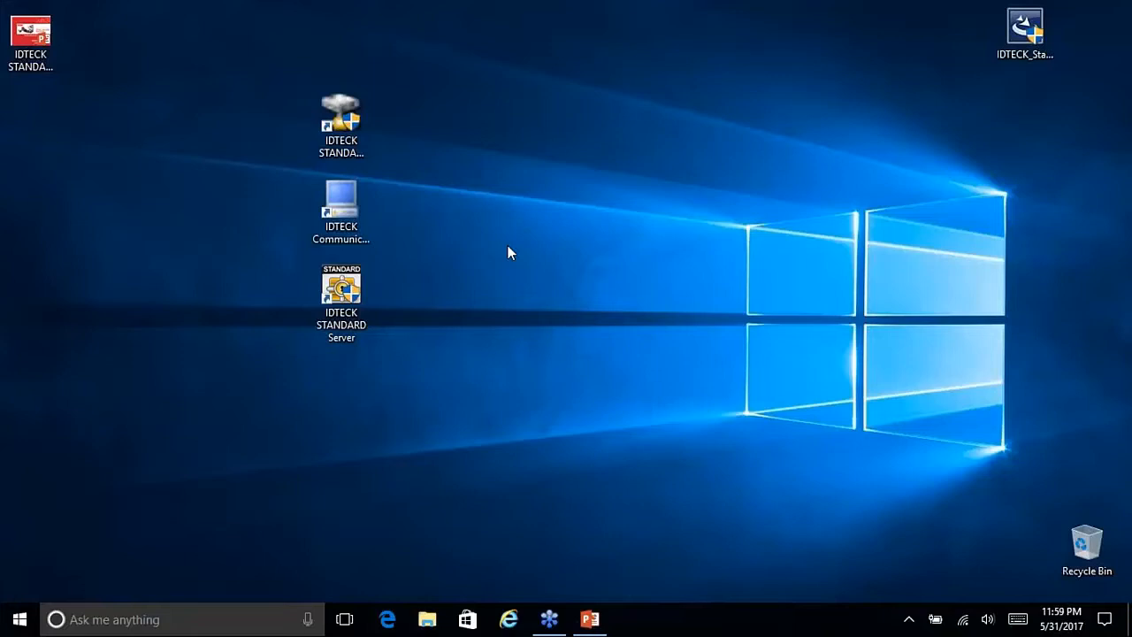
pyautogui.moveTo(274, 65); pyautogui.dragTo(419, 310)
pyautogui.moveTo(348, 142); pyautogui.dragTo(596, 226)
pyautogui.click(693, 157)
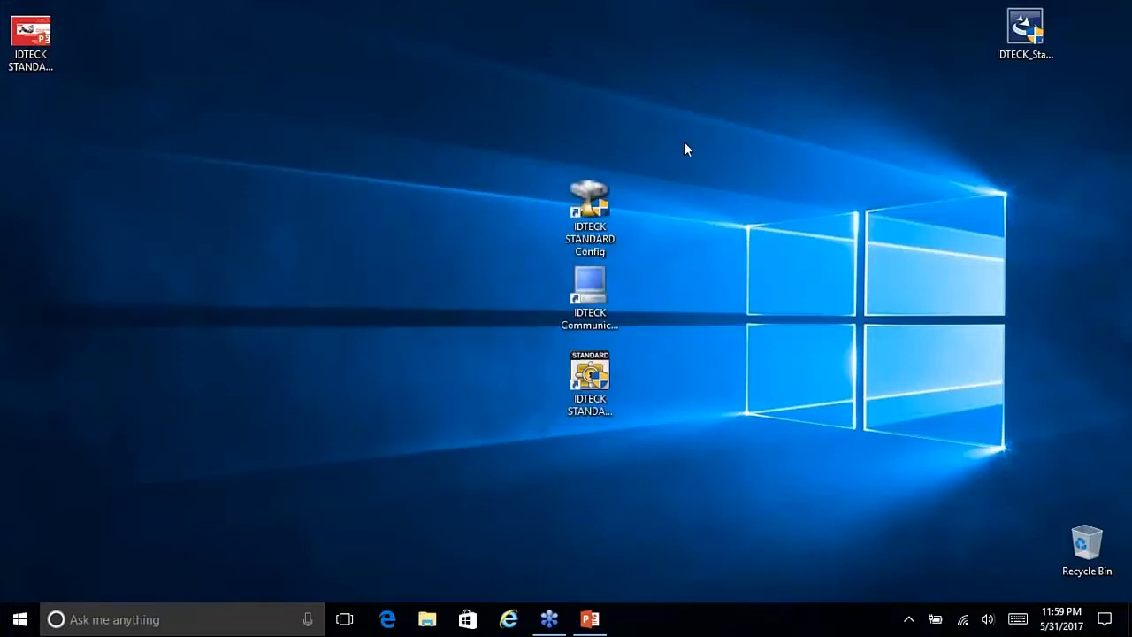
pyautogui.moveTo(607, 199); pyautogui.dragTo(406, 215)
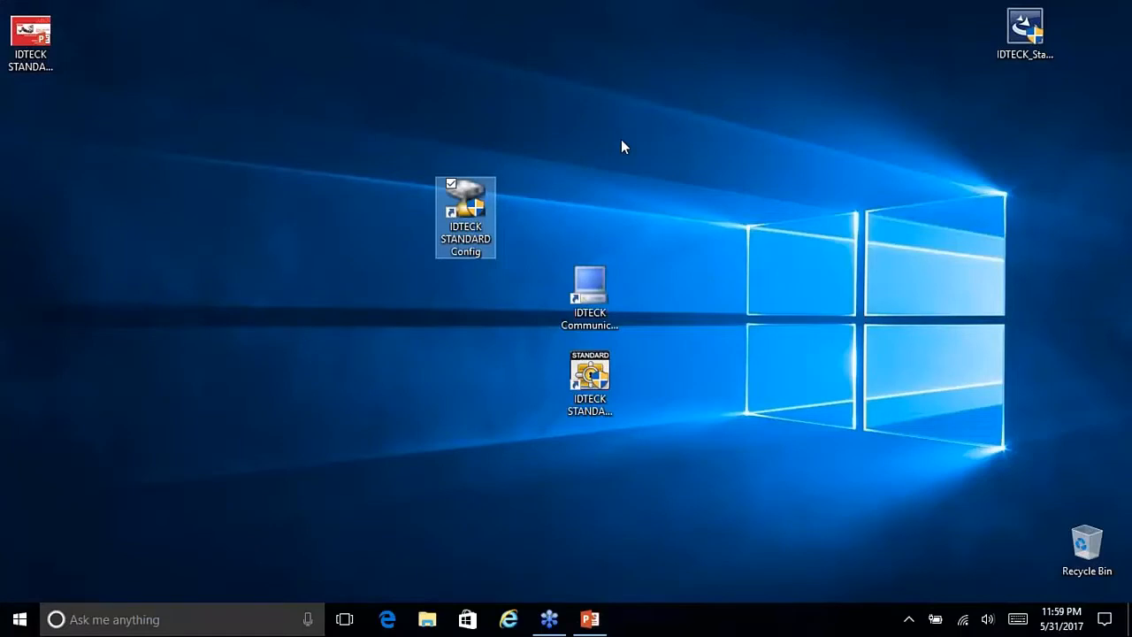
# Step: Launch IDTECK STANDARD Config and review its Host, Database and User fields
pyautogui.doubleClick(465, 216)
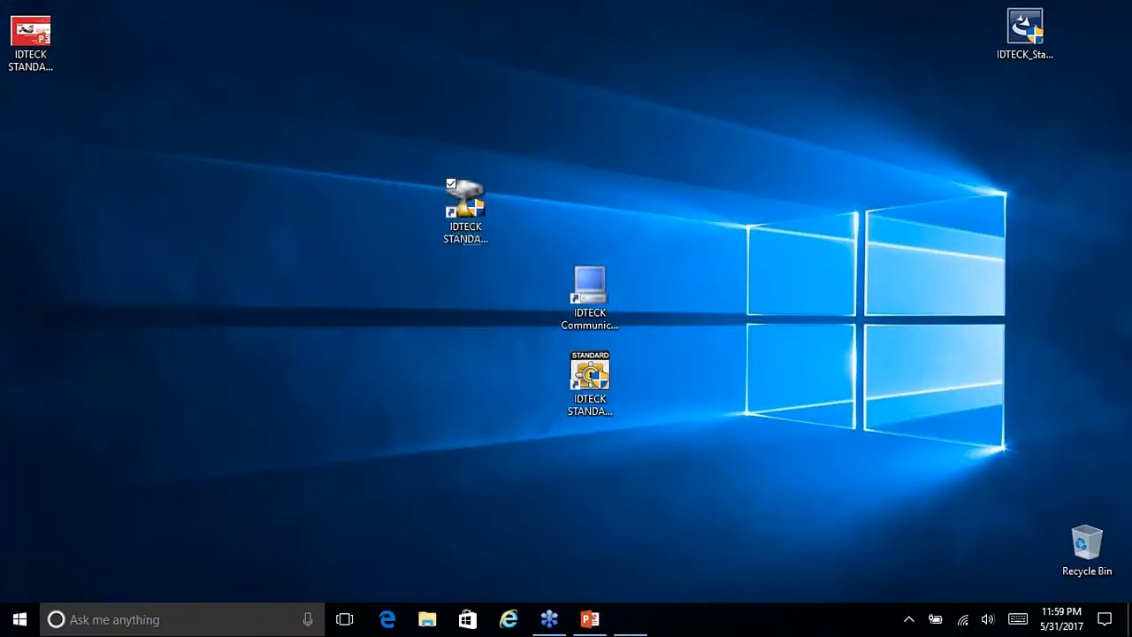
pyautogui.moveTo(578, 192); pyautogui.dragTo(519, 145)
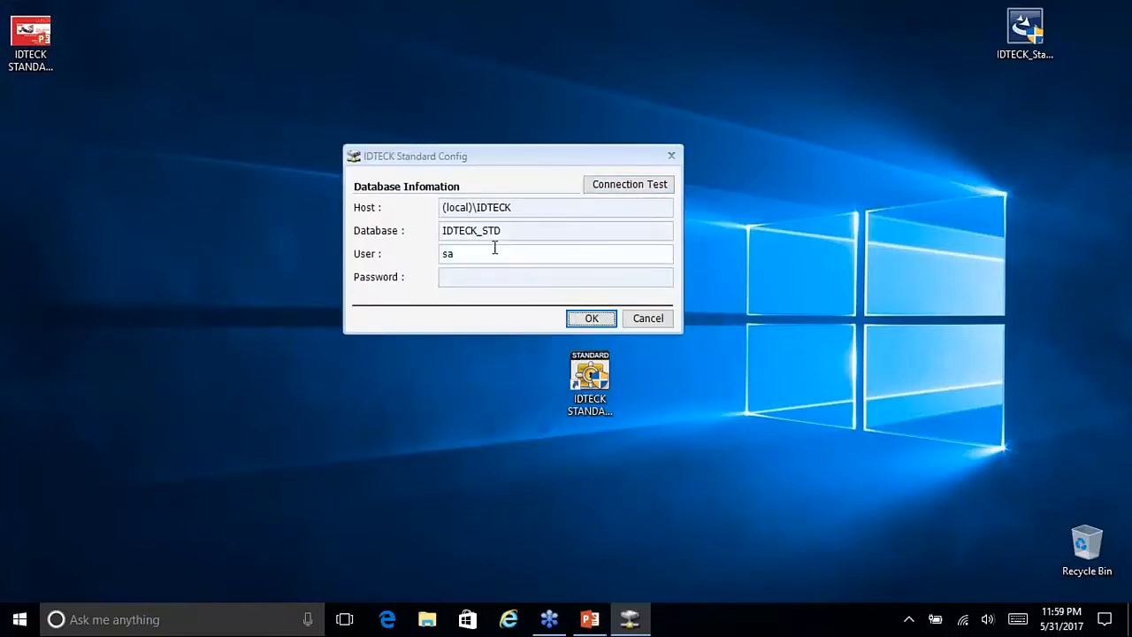
pyautogui.moveTo(519, 207); pyautogui.dragTo(475, 207)
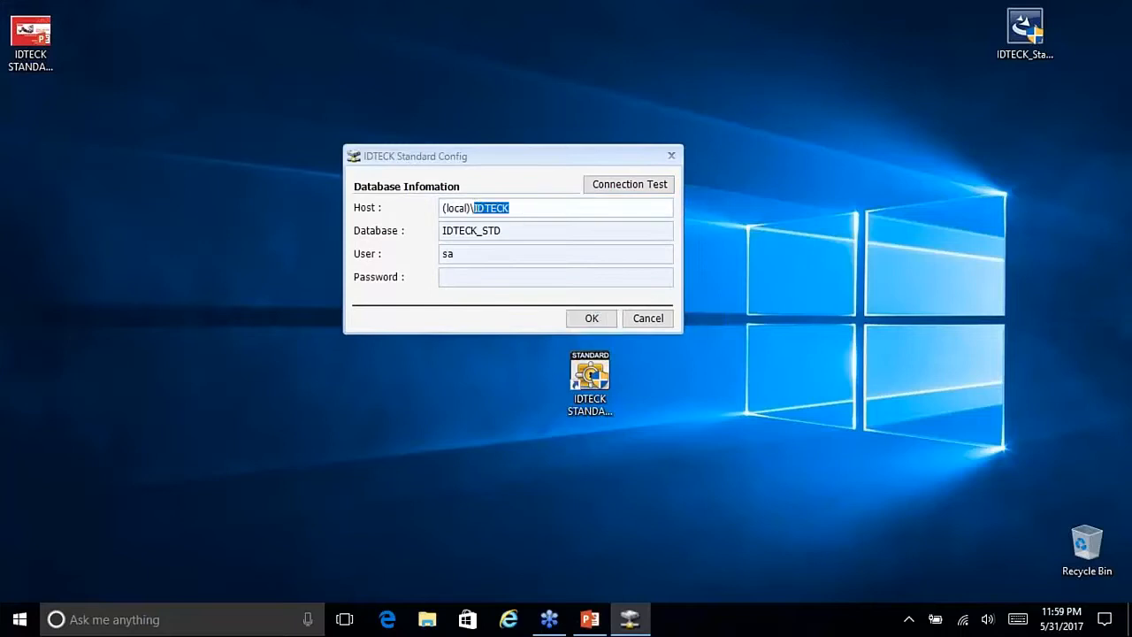
pyautogui.doubleClick(516, 230)
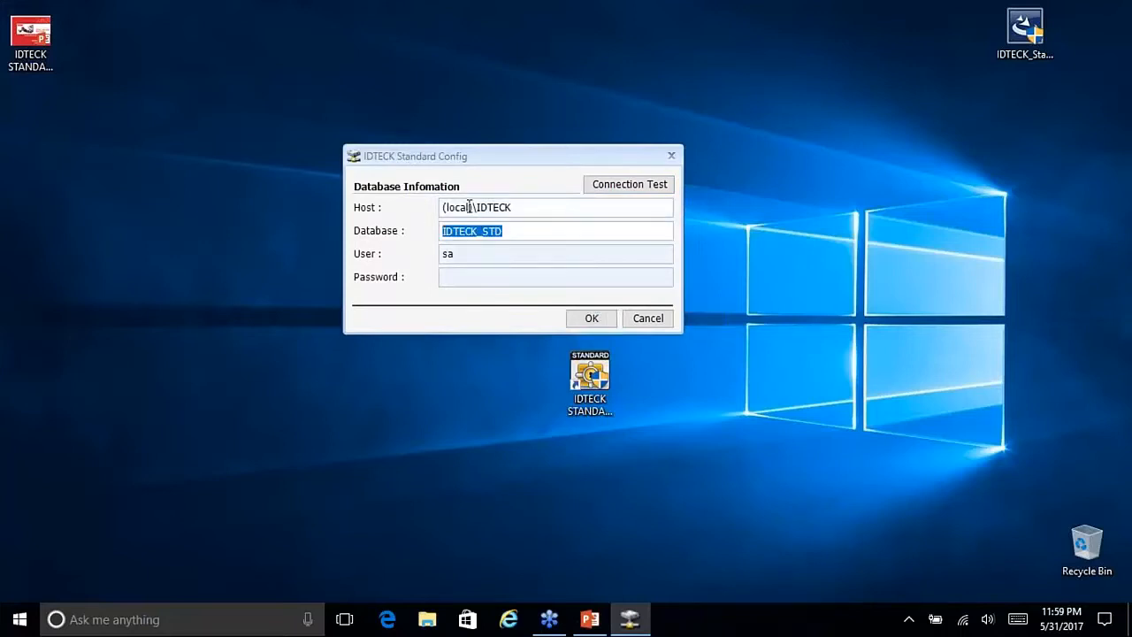
pyautogui.doubleClick(448, 254)
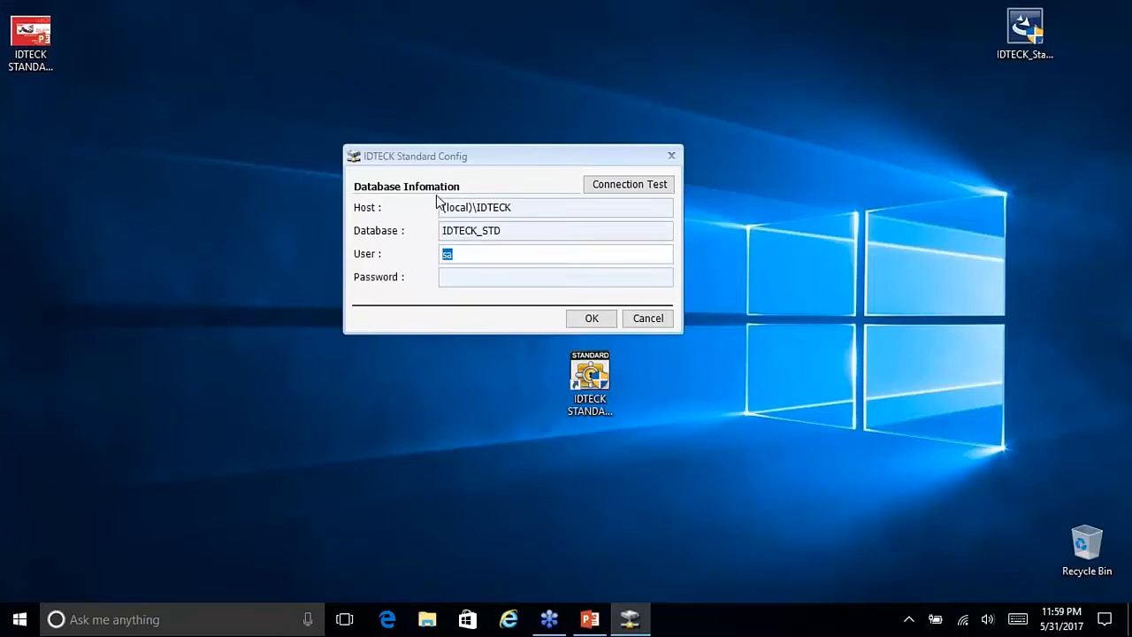
pyautogui.click(444, 276)
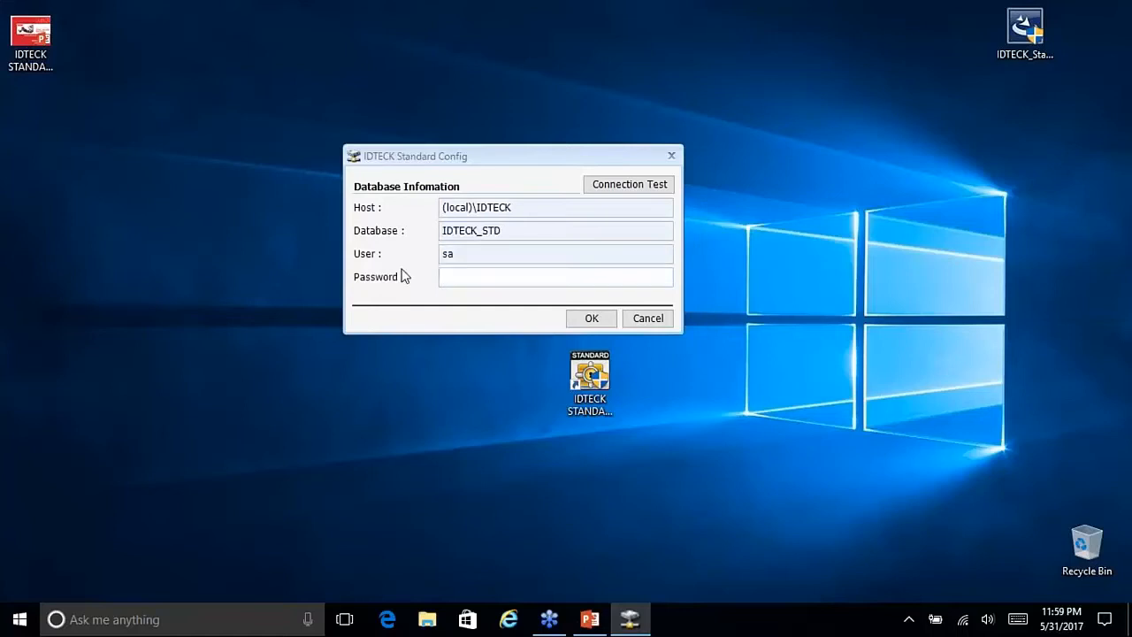
# Step: Confirm host (local)\IDTECK, database IDTECK_STD and user sa, then enter the sa password
pyautogui.moveTo(522, 207); pyautogui.dragTo(363, 208)
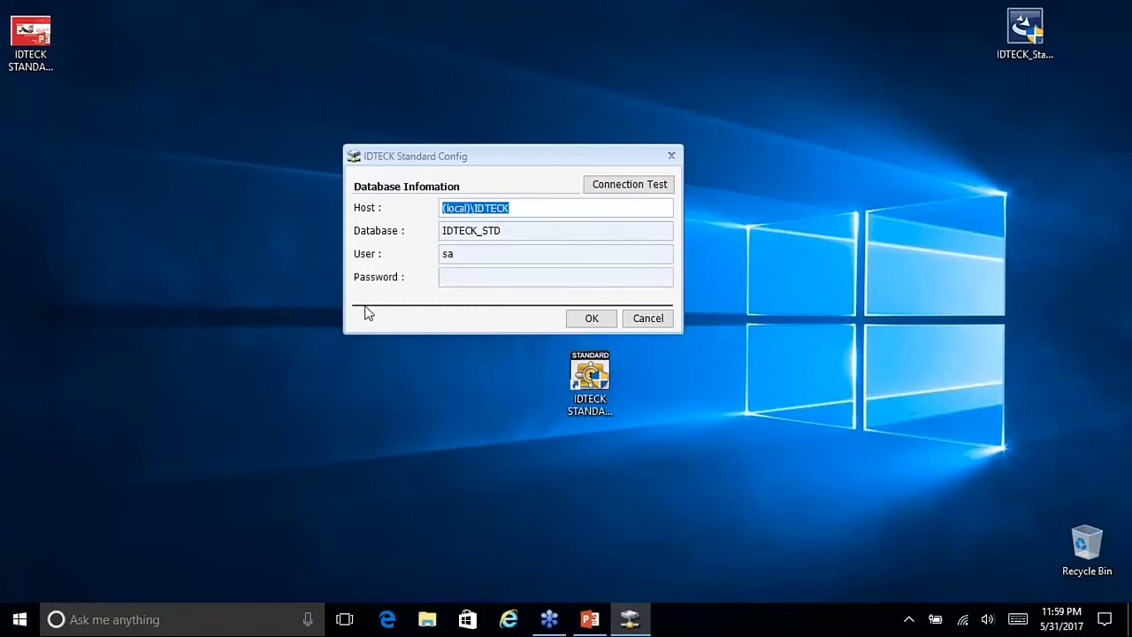
pyautogui.moveTo(508, 231); pyautogui.dragTo(407, 231)
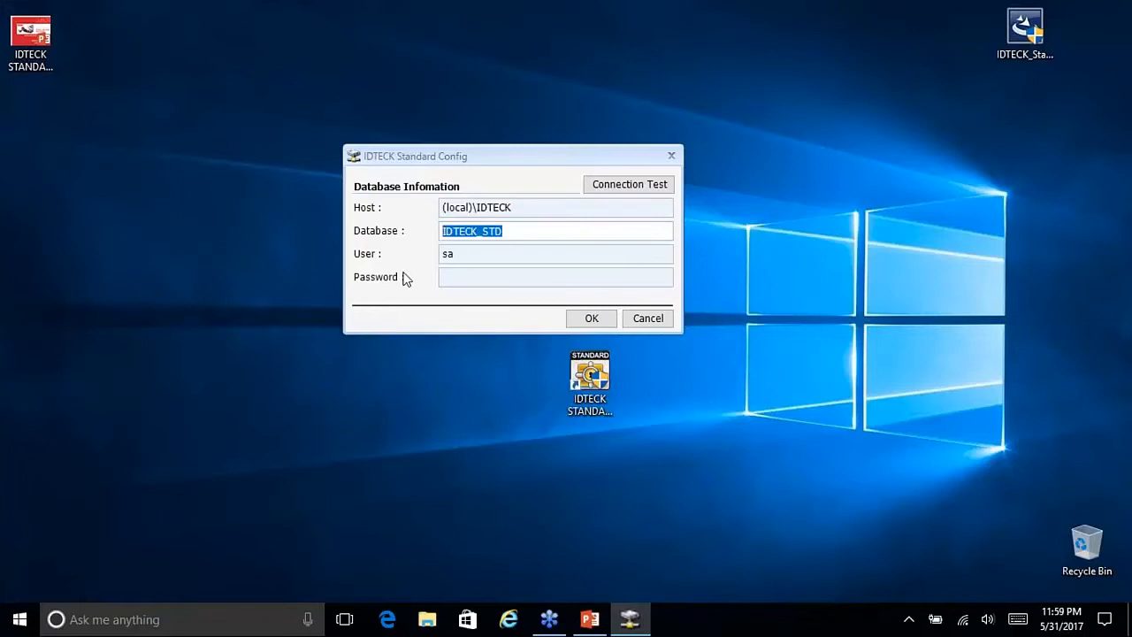
pyautogui.moveTo(472, 257); pyautogui.dragTo(397, 257)
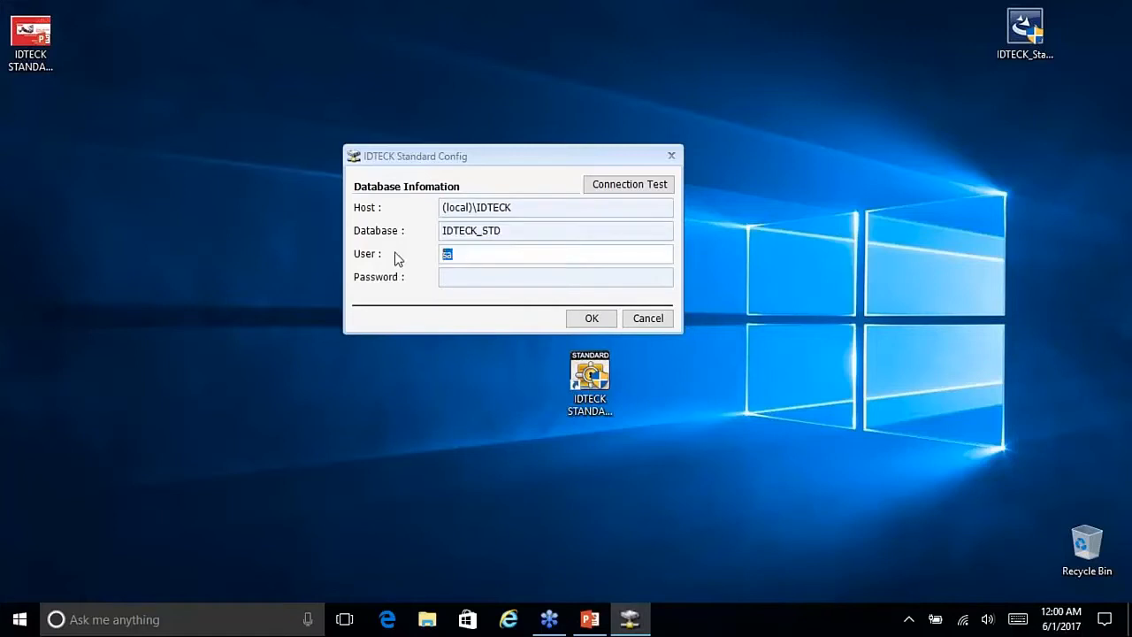
pyautogui.press('Tab')
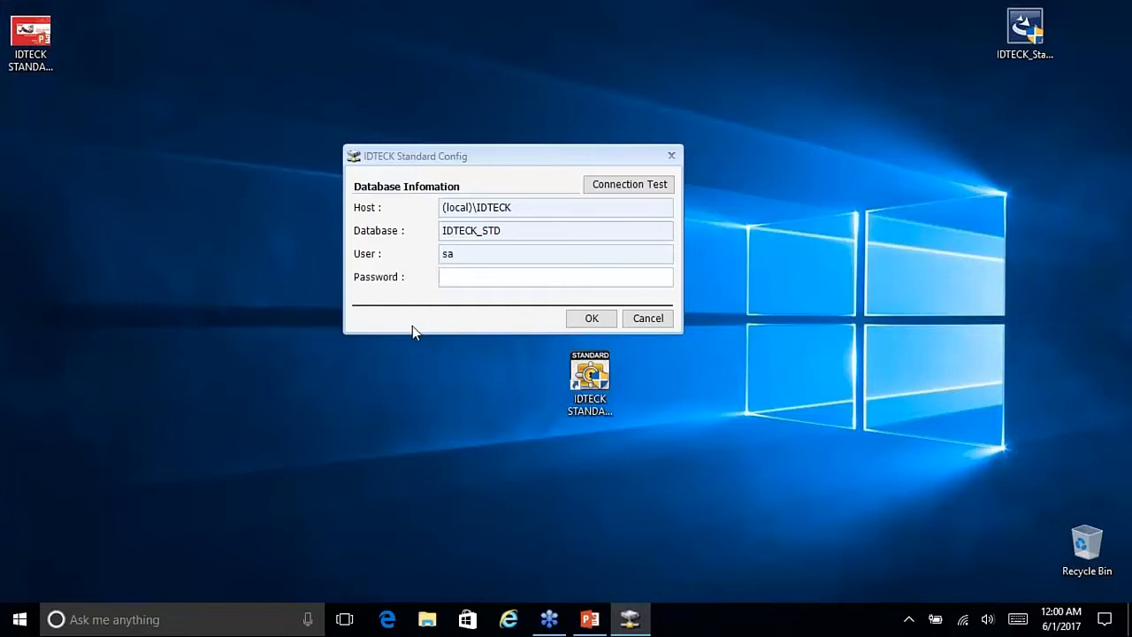
pyautogui.write('****')
# Step: Run Connection Test, dismiss 'Success to connect to database', and save the settings with OK
pyautogui.click(636, 193)
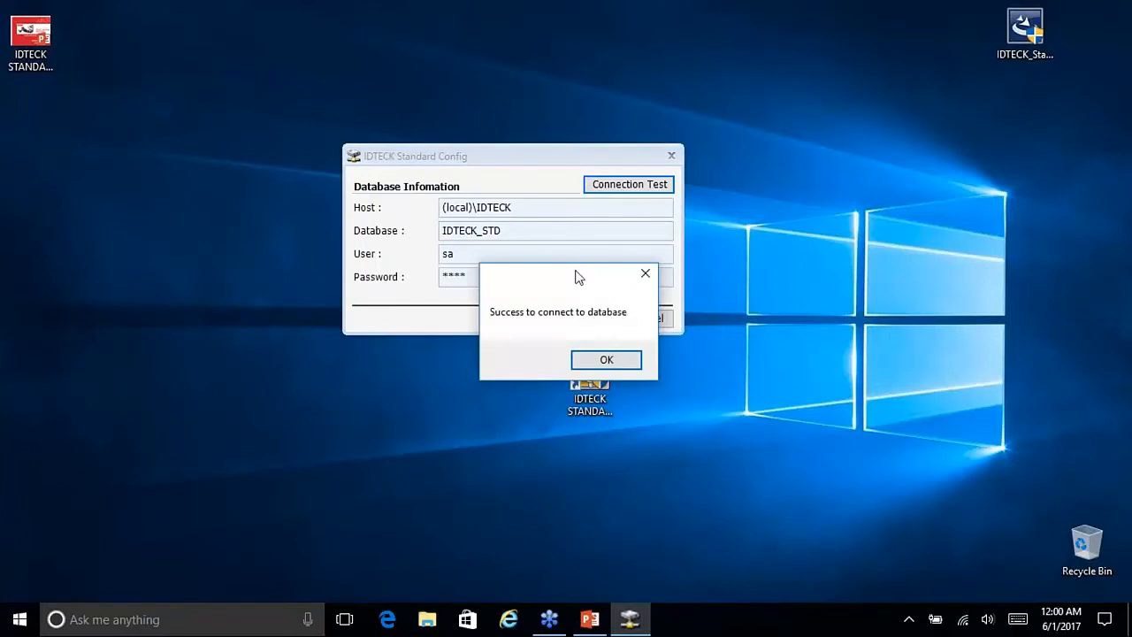
pyautogui.moveTo(561, 283); pyautogui.dragTo(519, 276)
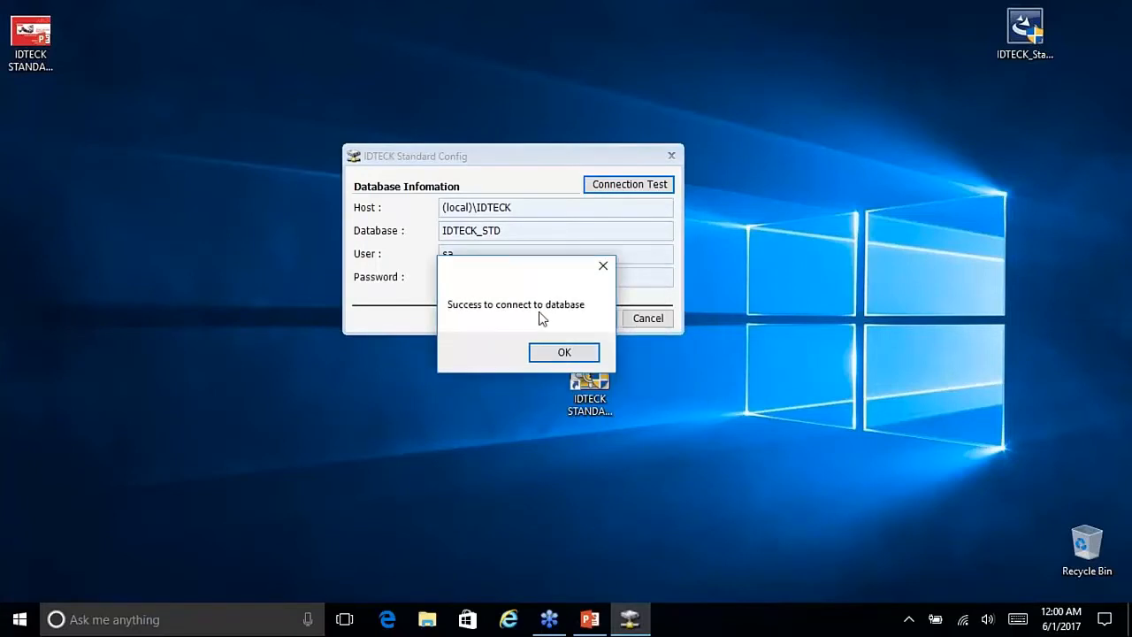
pyautogui.click(561, 352)
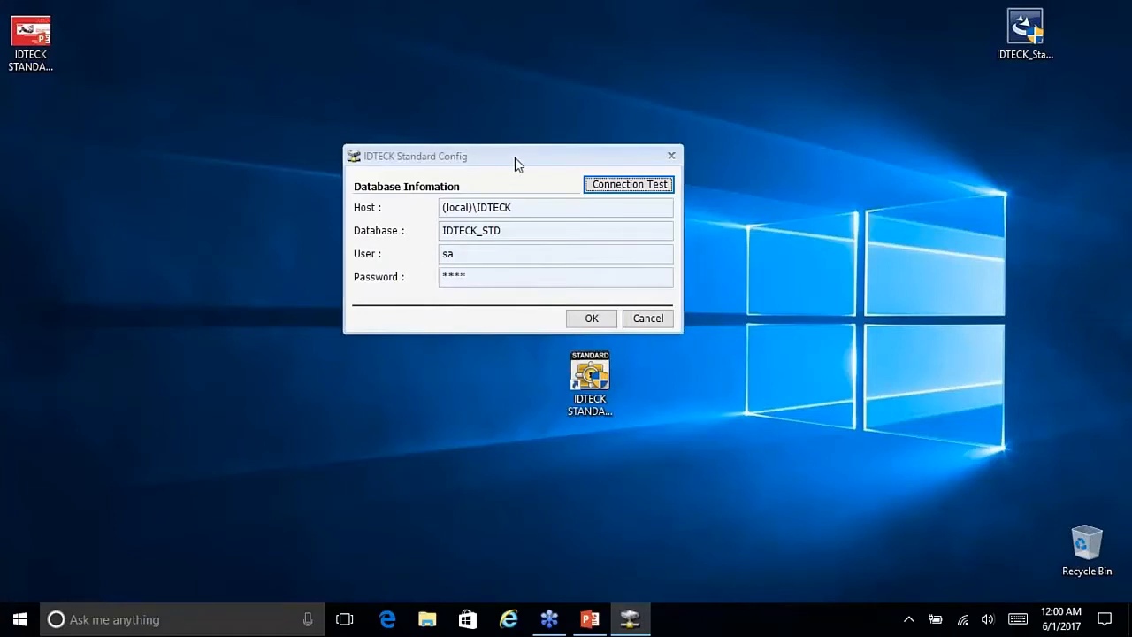
pyautogui.moveTo(514, 158); pyautogui.dragTo(520, 154)
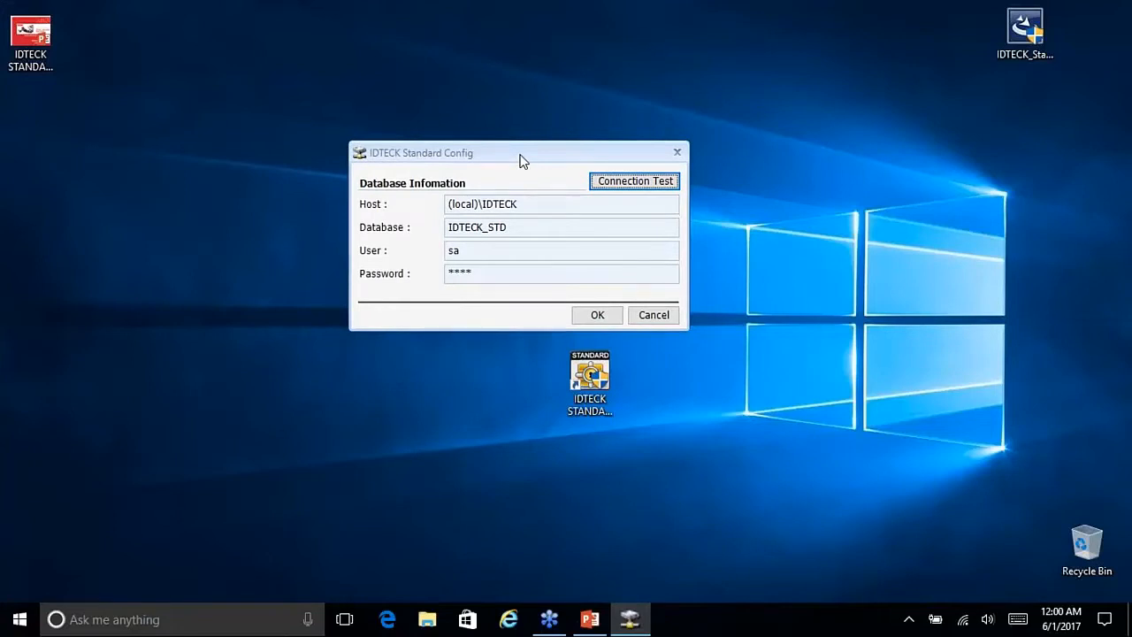
pyautogui.press('Tab')
pyautogui.press('Tab')
pyautogui.press('Tab')
pyautogui.press('Tab')
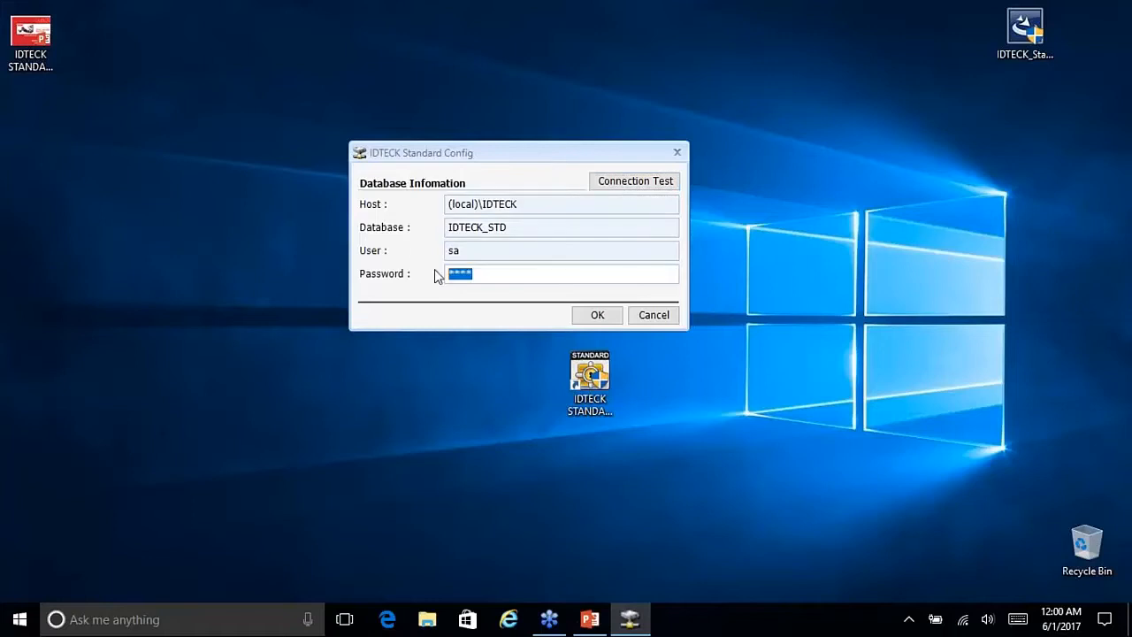
pyautogui.click(595, 316)
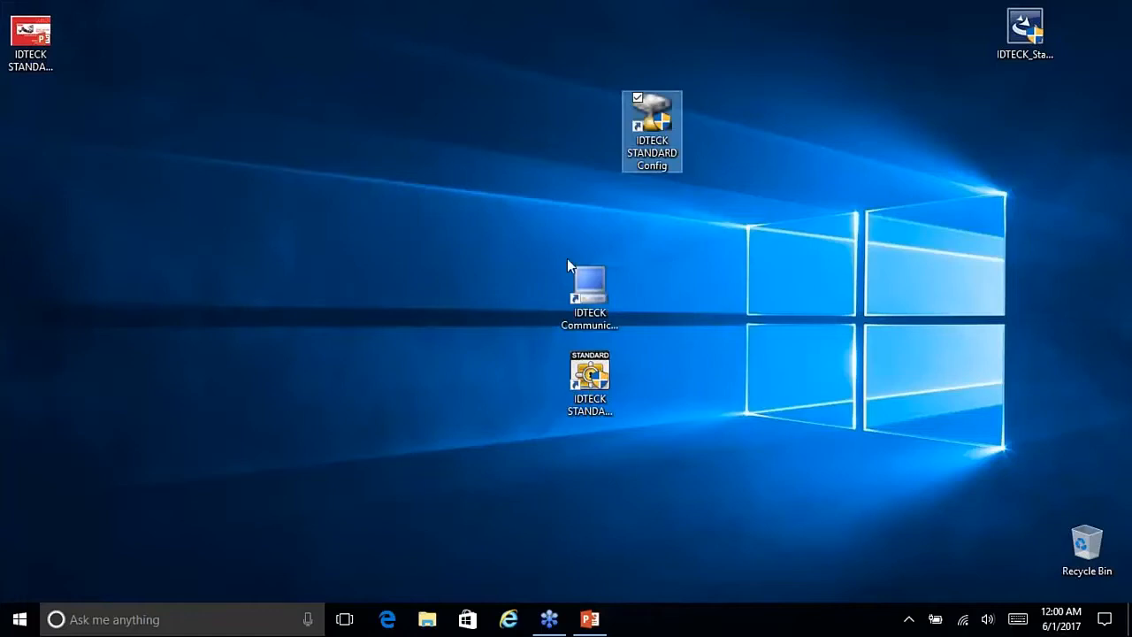
# Step: Rearrange the desktop shortcuts and launch IDTECK Communication Server, minimizing the IDKFileServer window
pyautogui.moveTo(658, 133); pyautogui.dragTo(1030, 129)
pyautogui.click(842, 140)
pyautogui.moveTo(580, 262); pyautogui.dragTo(566, 184)
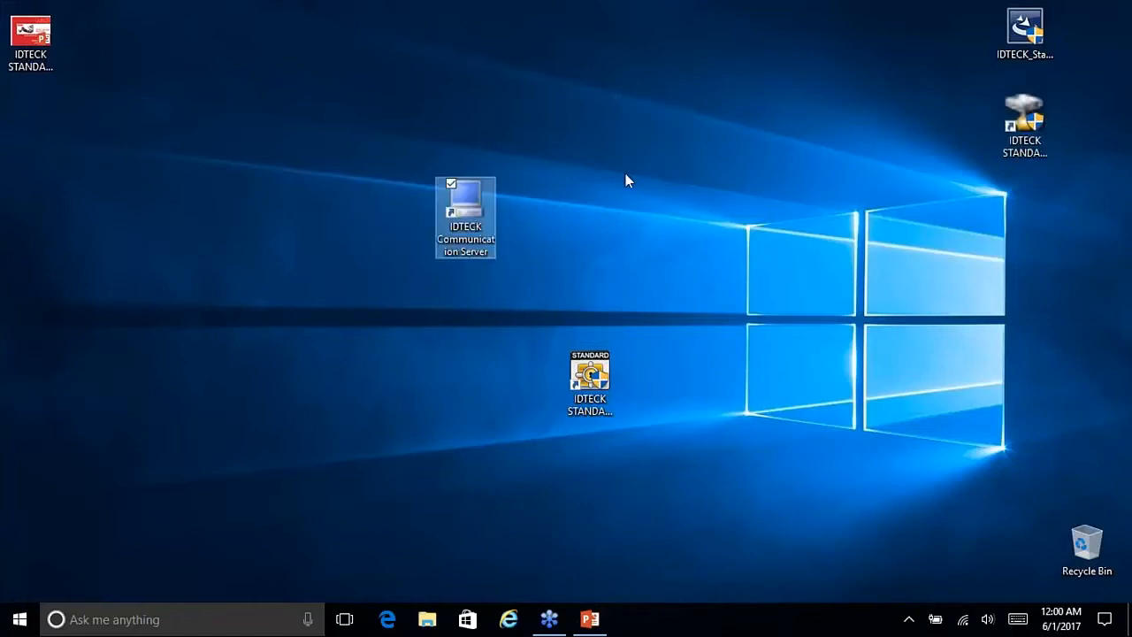
pyautogui.doubleClick(472, 220)
pyautogui.click(681, 35)
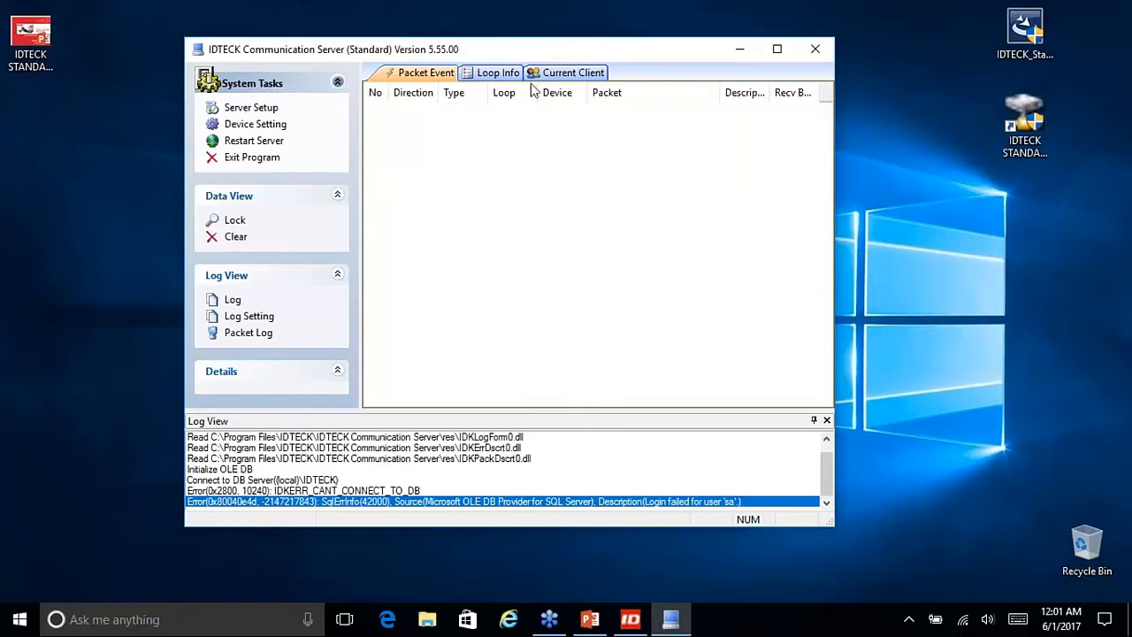
pyautogui.moveTo(533, 54); pyautogui.dragTo(601, 50)
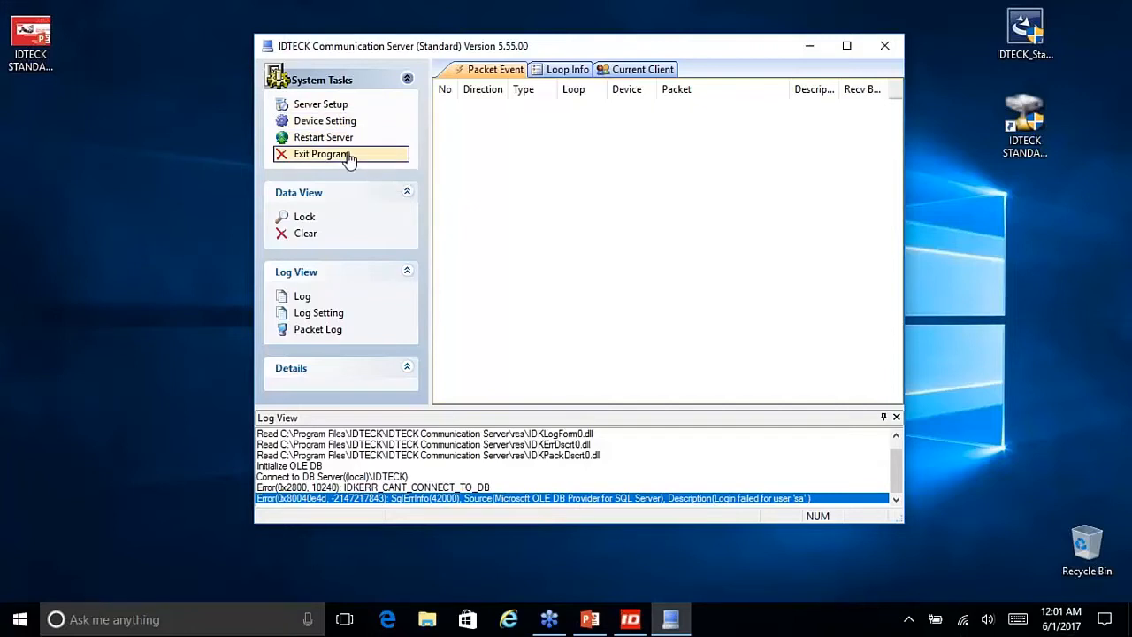
# Step: Open Server Setup's Database page showing (local)\IDTECK, IDTECK_STD, user sa and an empty password
pyautogui.click(362, 111)
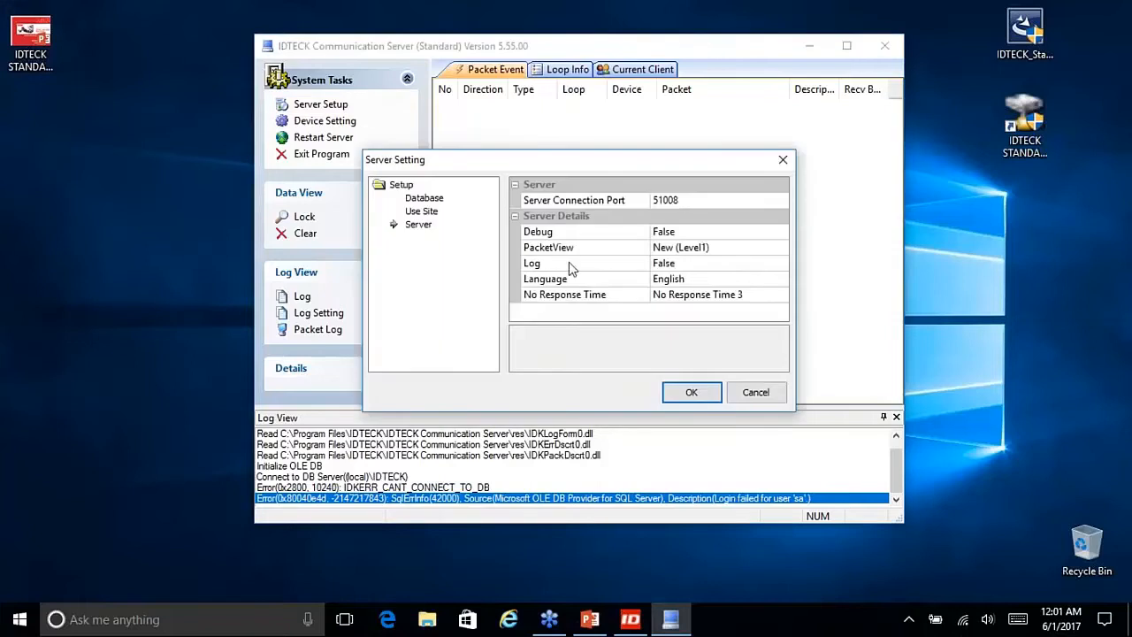
pyautogui.moveTo(590, 162); pyautogui.dragTo(586, 123)
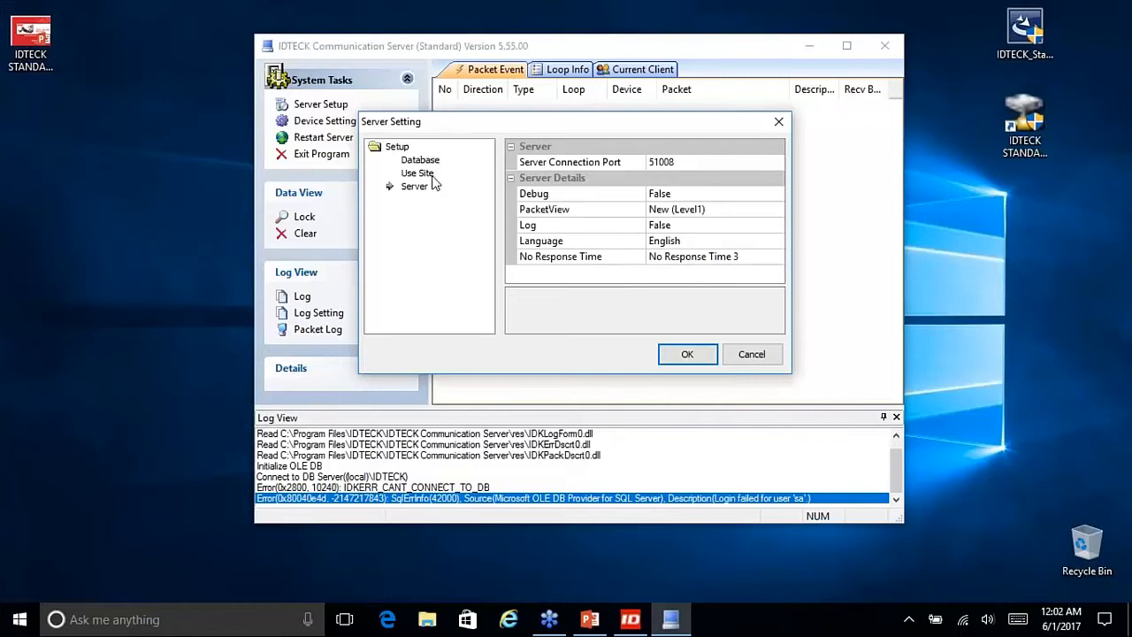
pyautogui.moveTo(559, 133); pyautogui.dragTo(579, 127)
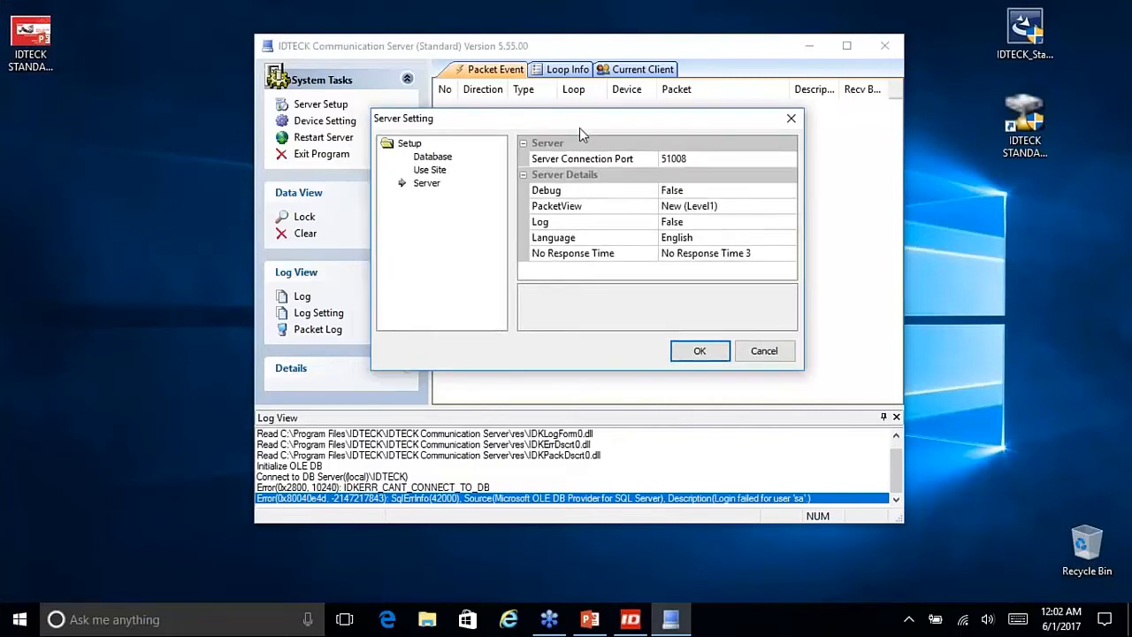
pyautogui.click(435, 159)
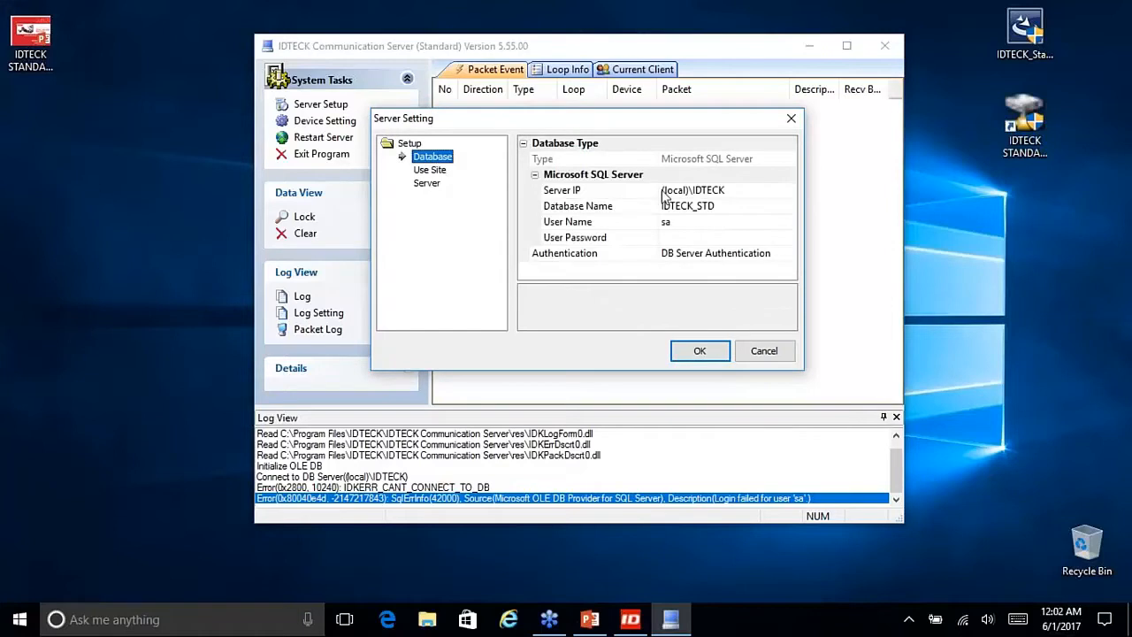
pyautogui.moveTo(726, 193); pyautogui.dragTo(661, 186)
pyautogui.click(727, 209)
pyautogui.moveTo(725, 207); pyautogui.dragTo(660, 205)
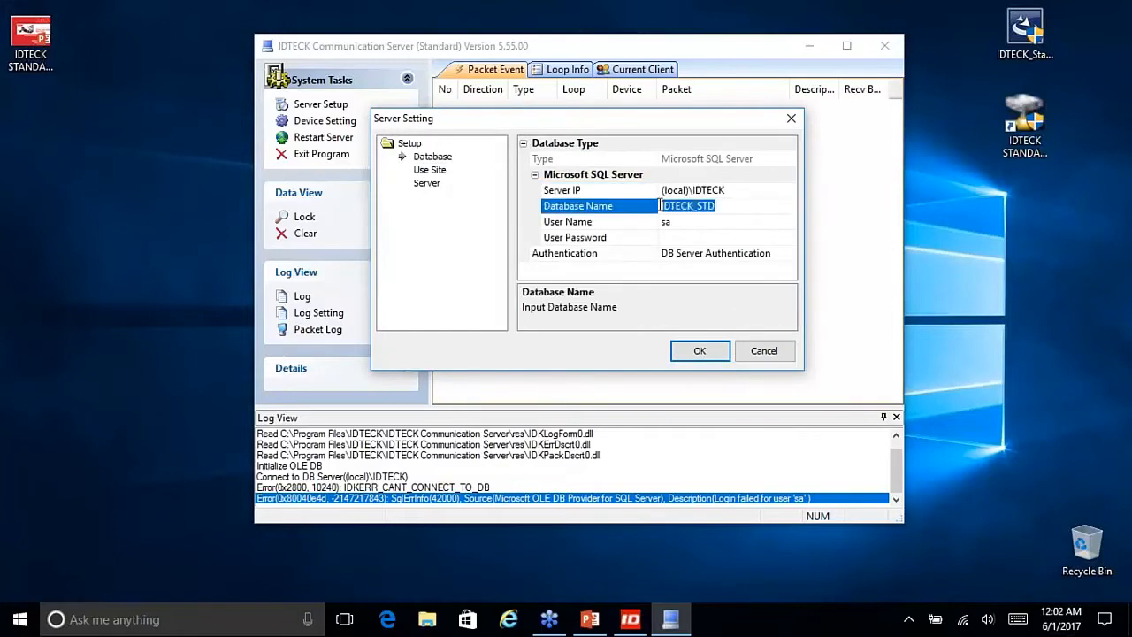
pyautogui.click(680, 225)
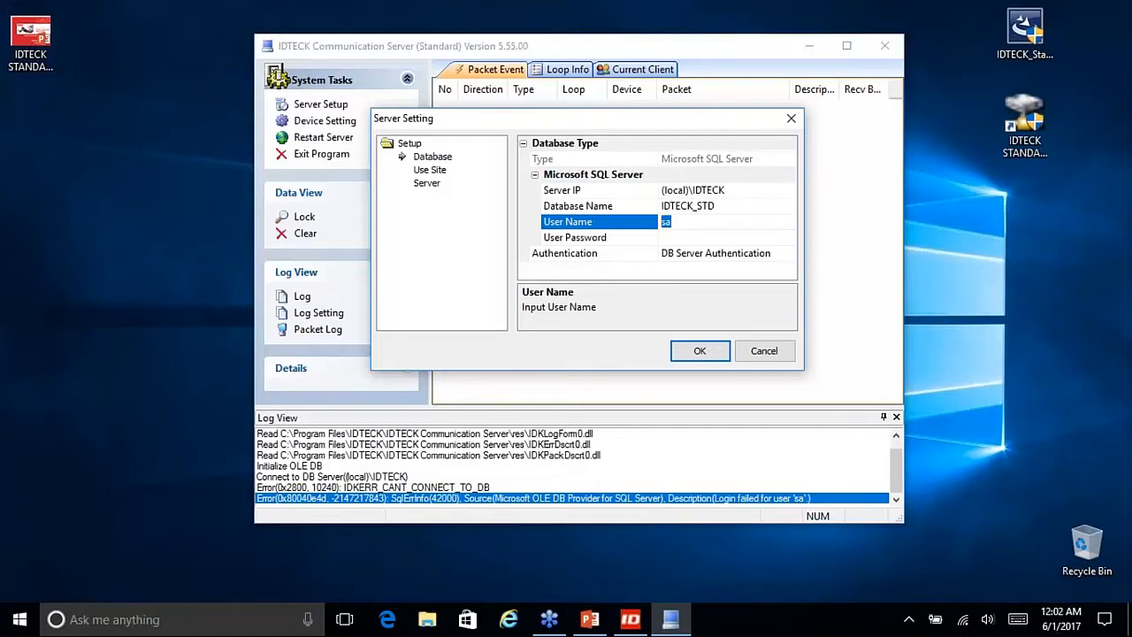
pyautogui.click(682, 238)
pyautogui.moveTo(672, 127); pyautogui.dragTo(646, 127)
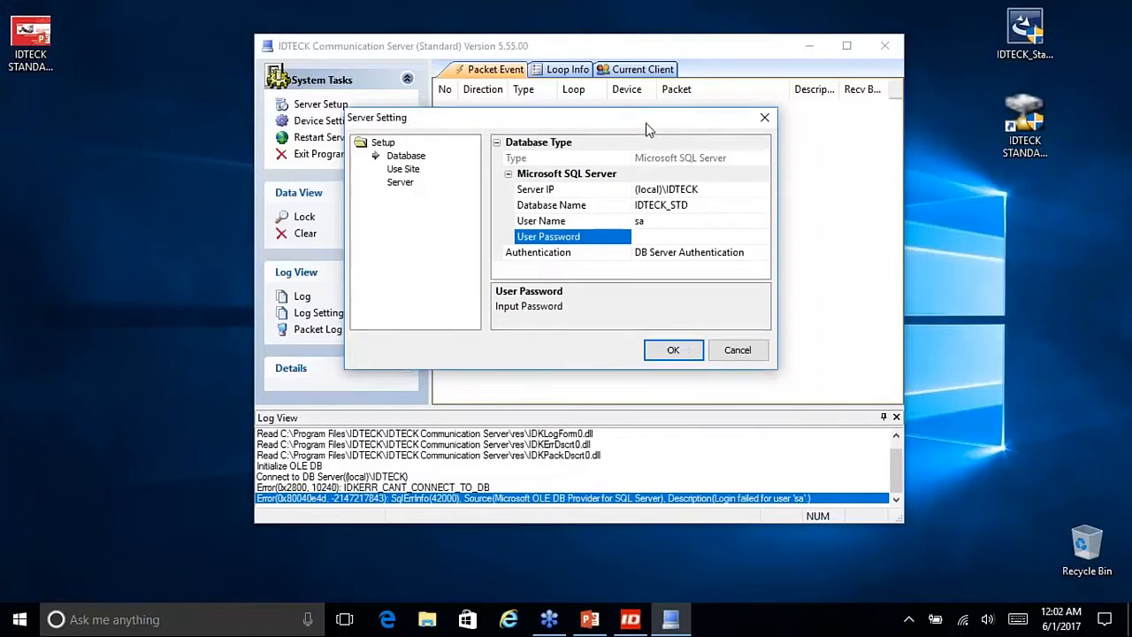
pyautogui.click(1027, 148)
pyautogui.doubleClick(1028, 149)
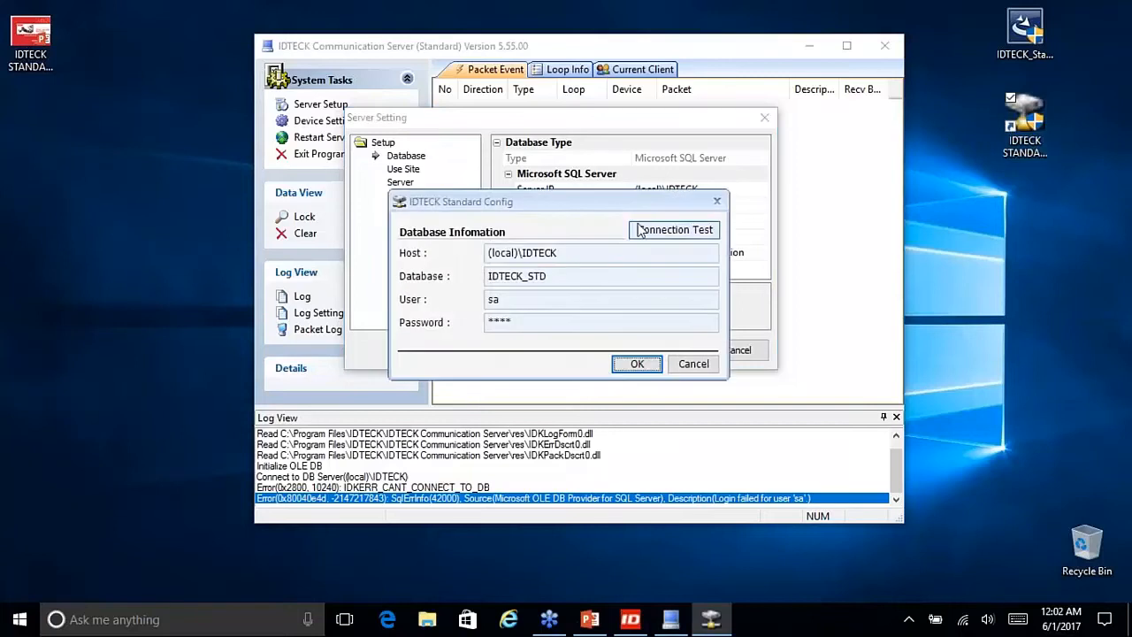
pyautogui.moveTo(619, 202); pyautogui.dragTo(380, 137)
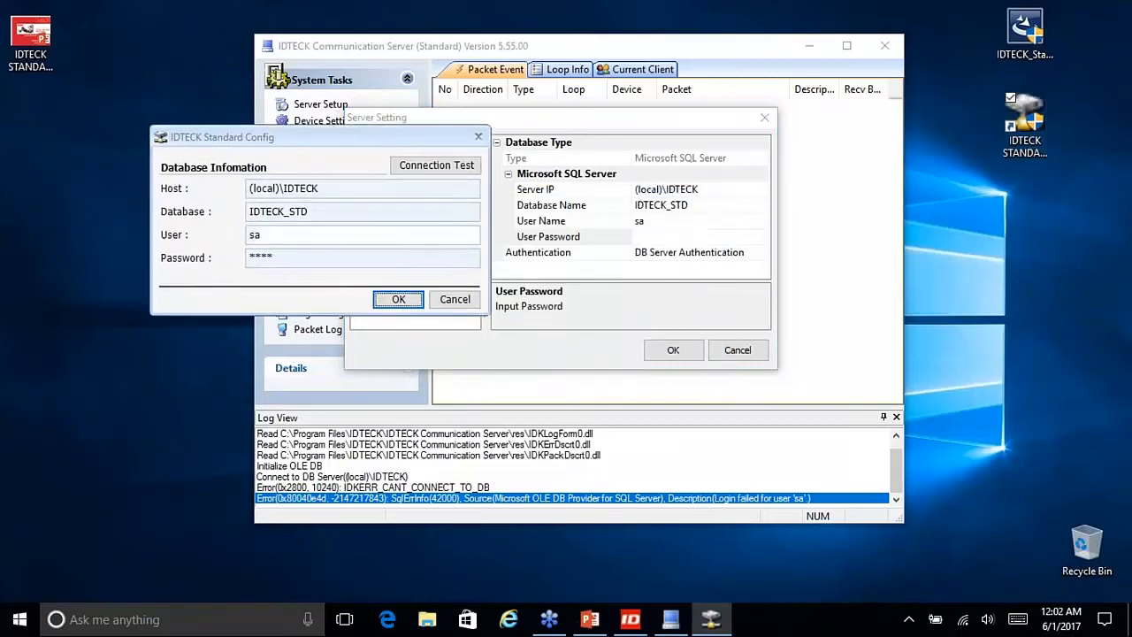
pyautogui.moveTo(321, 189); pyautogui.dragTo(248, 190)
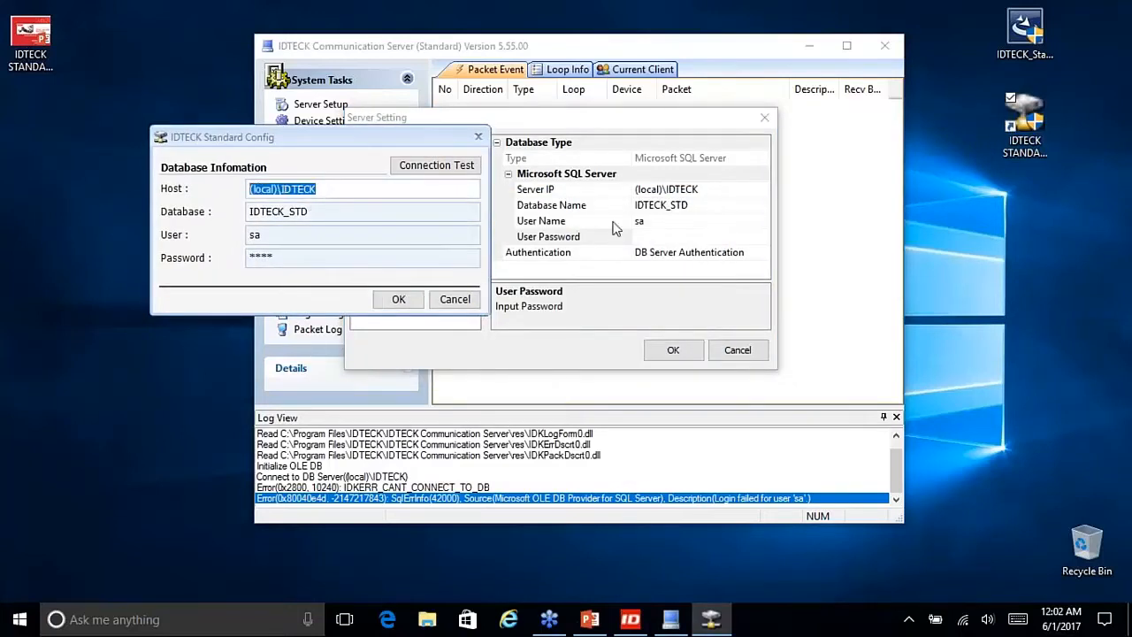
pyautogui.click(707, 189)
pyautogui.click(184, 188)
pyautogui.moveTo(311, 212); pyautogui.dragTo(227, 205)
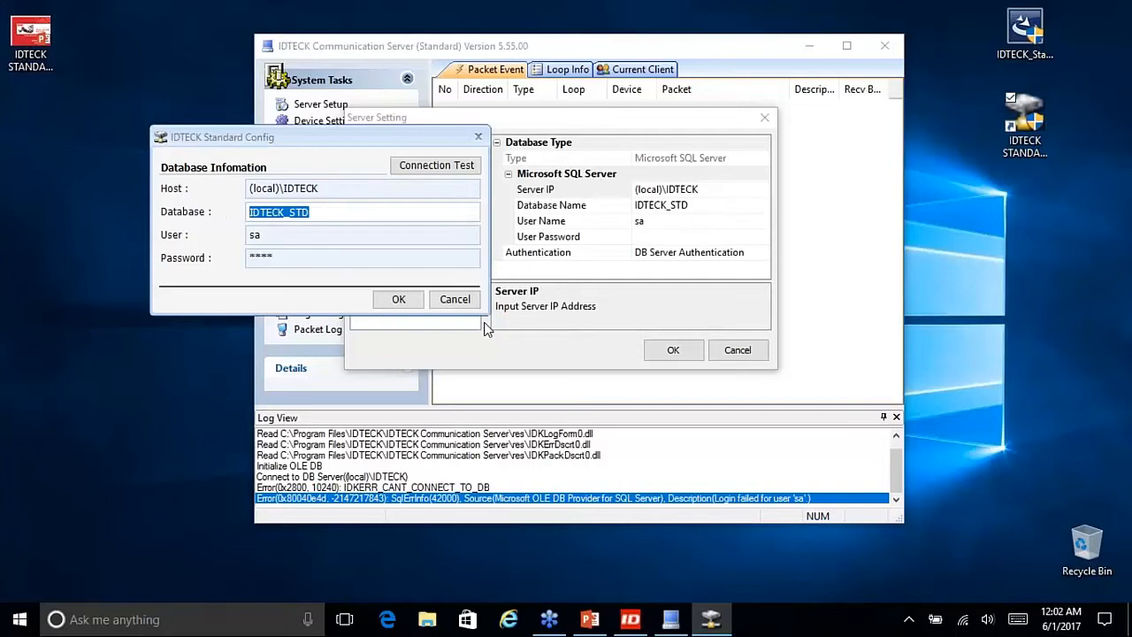
pyautogui.moveTo(326, 140)
pyautogui.mouseDown()
pyautogui.moveTo(372, 171)
pyautogui.moveTo(339, 137)
pyautogui.mouseUp()
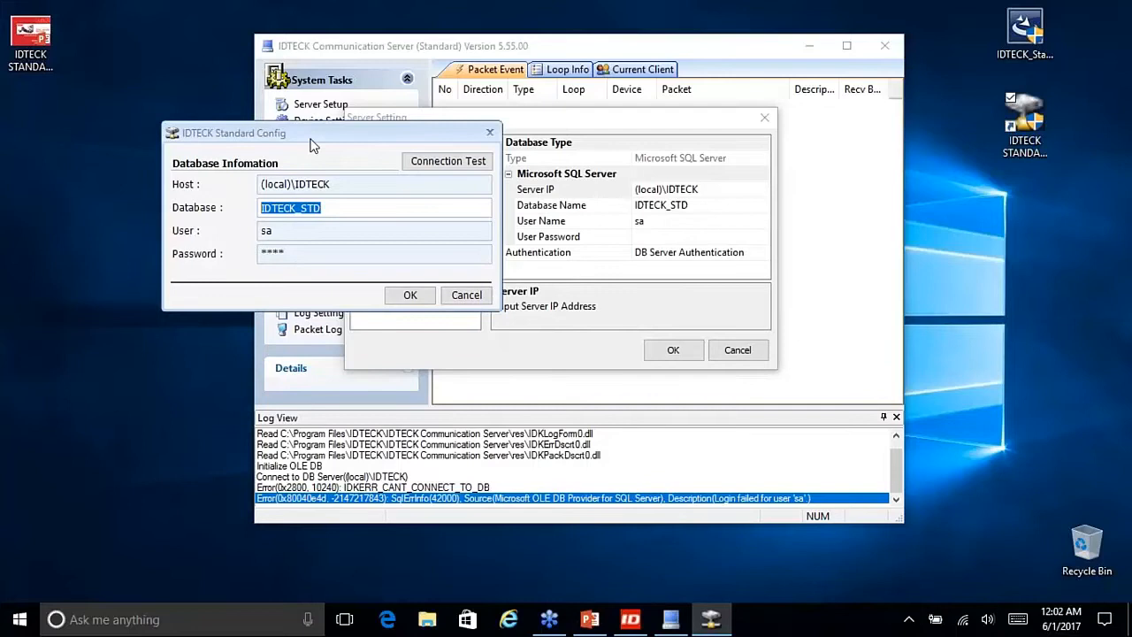
pyautogui.doubleClick(295, 255)
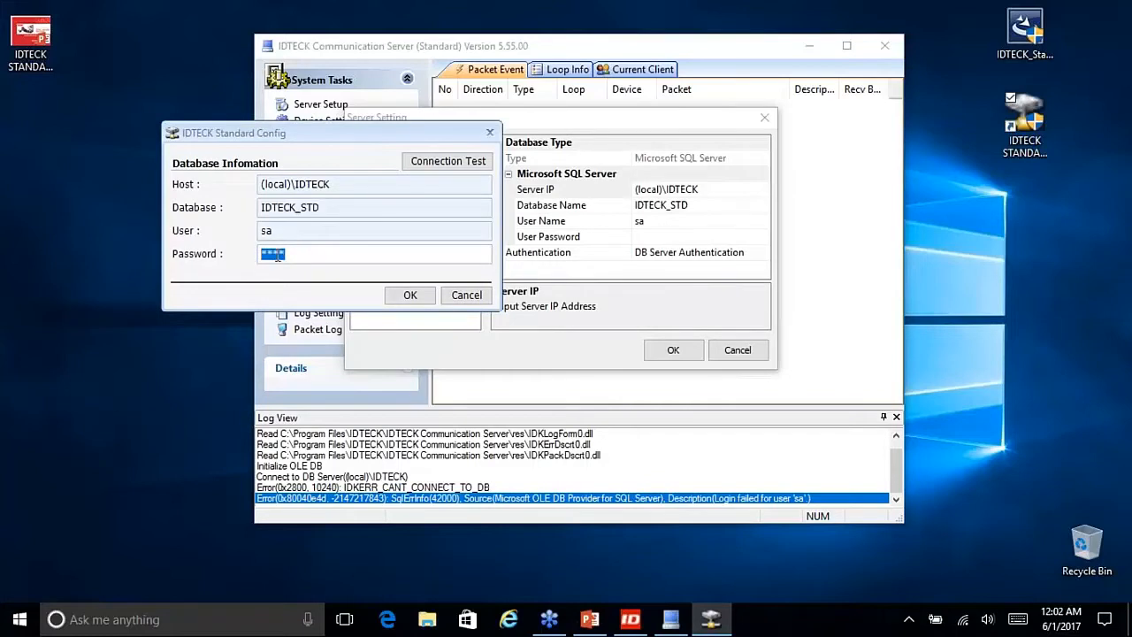
pyautogui.click(648, 241)
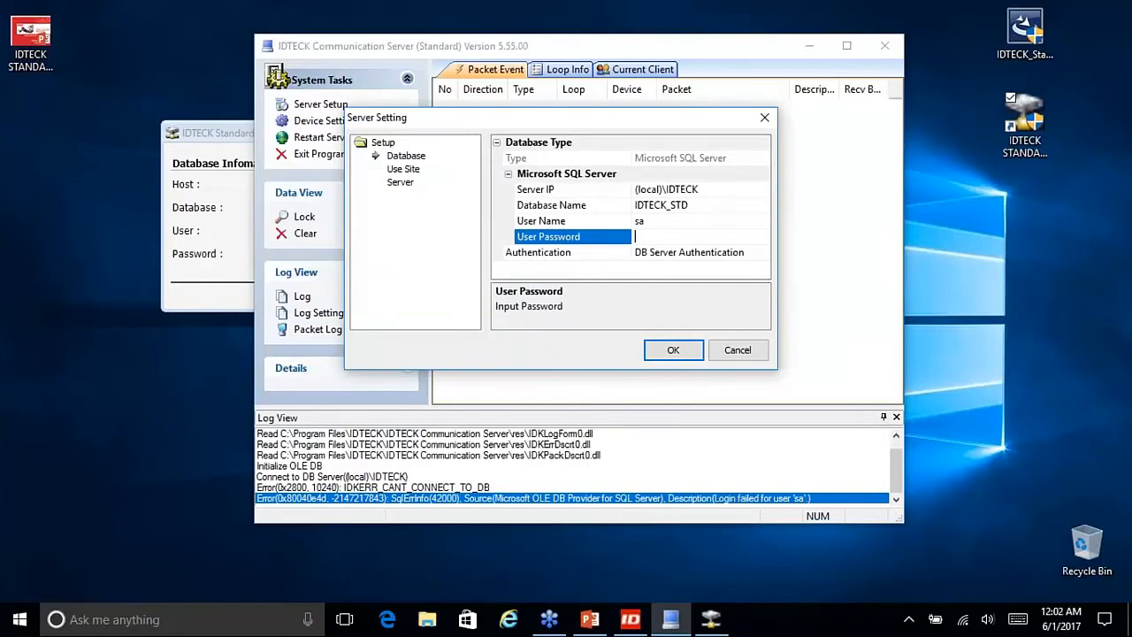
# Step: Cancel the Server Setting dialog and close the Standard Config dialog
pyautogui.click(737, 350)
pyautogui.click(245, 136)
pyautogui.click(487, 131)
pyautogui.moveTo(561, 48); pyautogui.dragTo(598, 72)
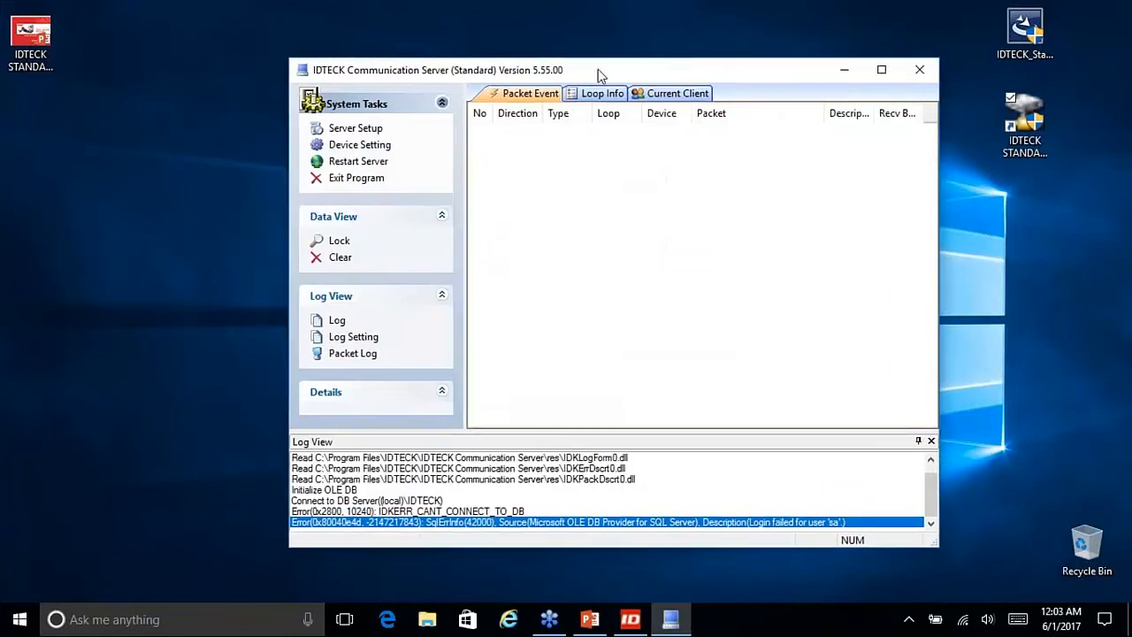
# Step: Reopen Server Setup's Database page and enter the password for user sa
pyautogui.click(351, 130)
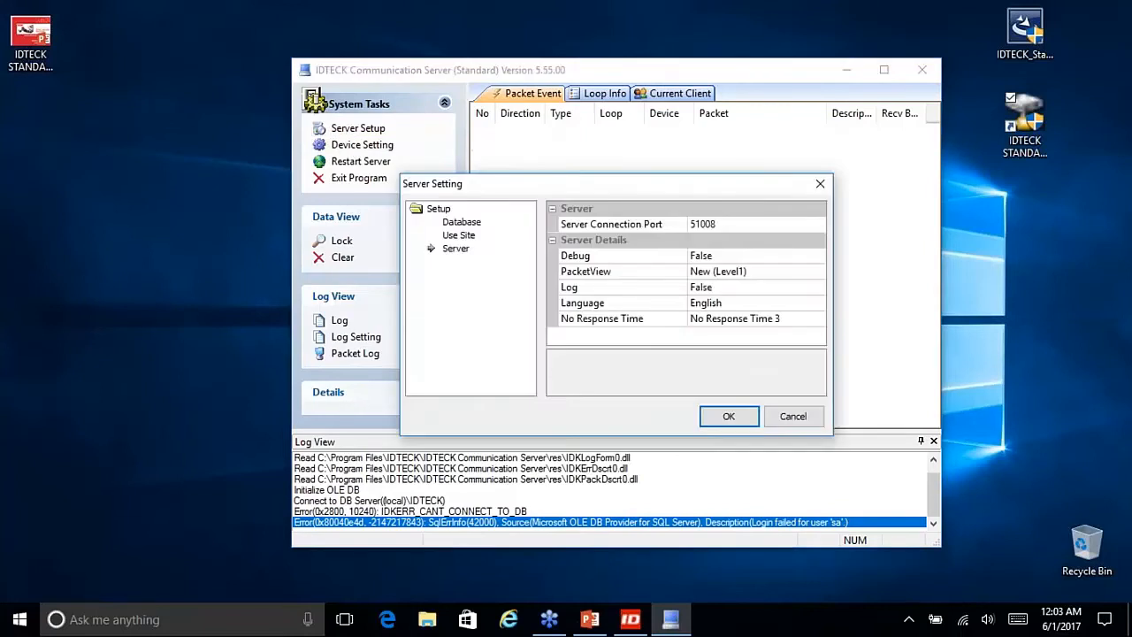
pyautogui.click(464, 224)
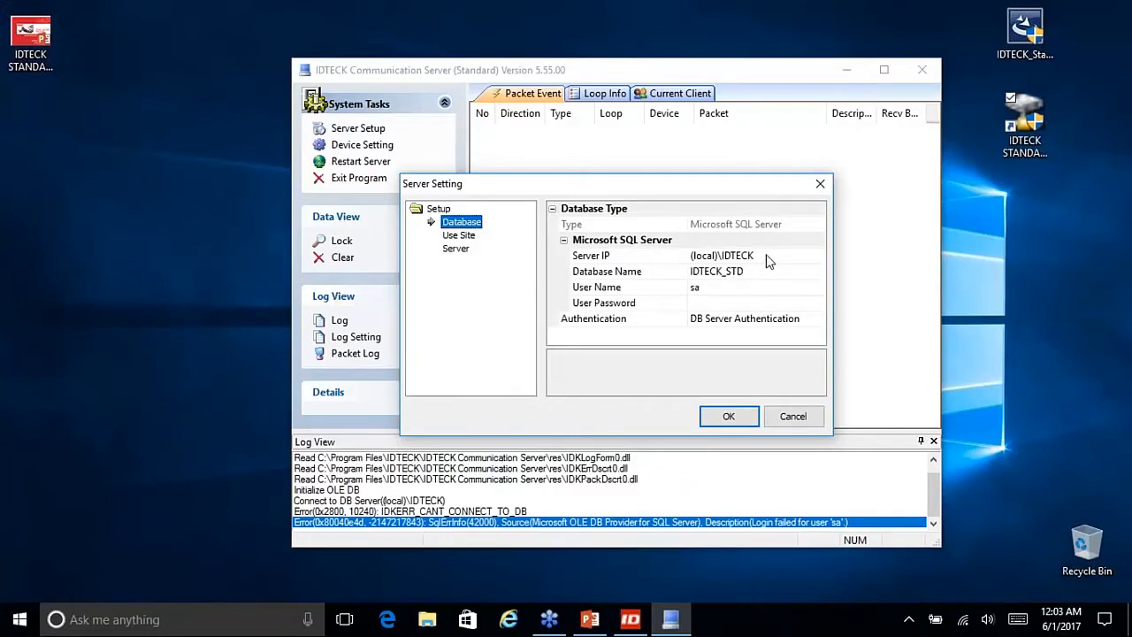
pyautogui.click(1048, 150)
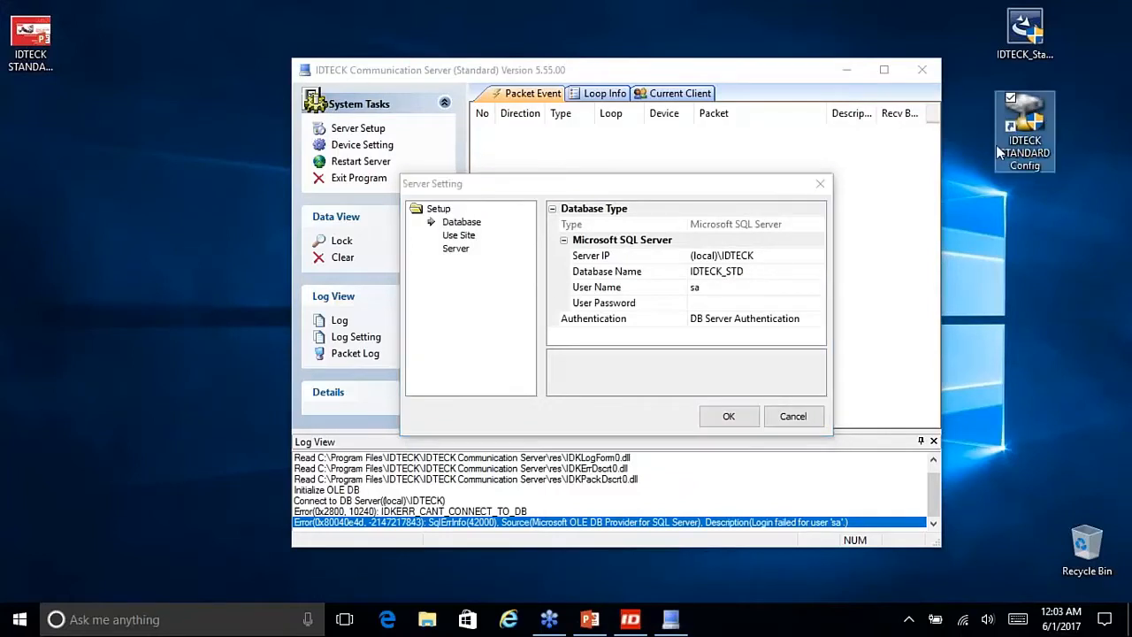
pyautogui.click(707, 303)
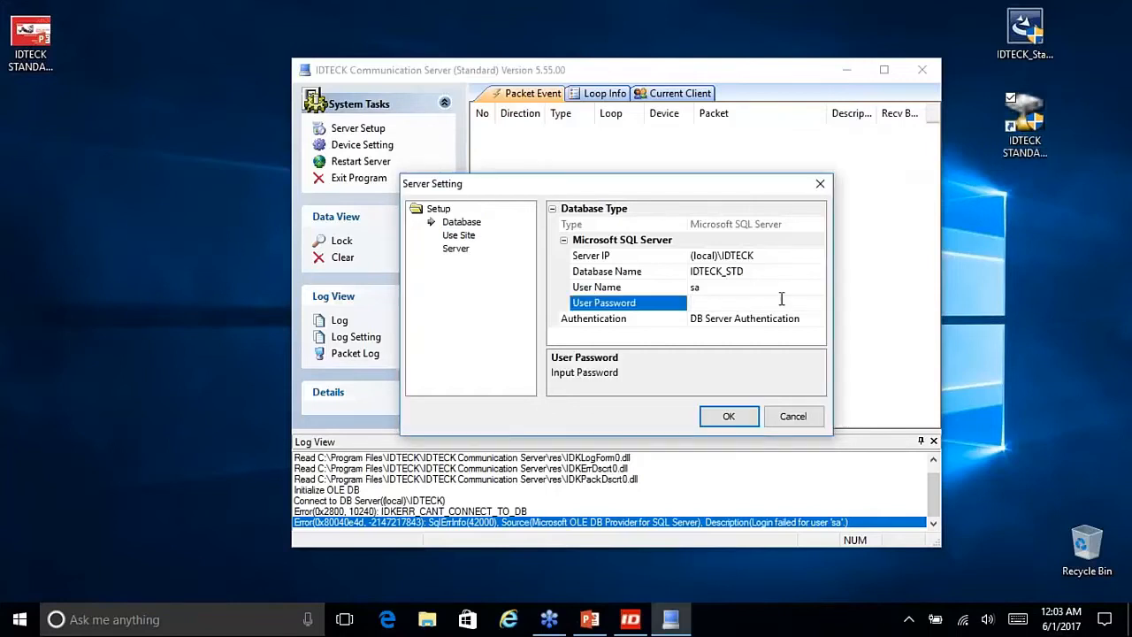
pyautogui.moveTo(753, 256); pyautogui.dragTo(713, 254)
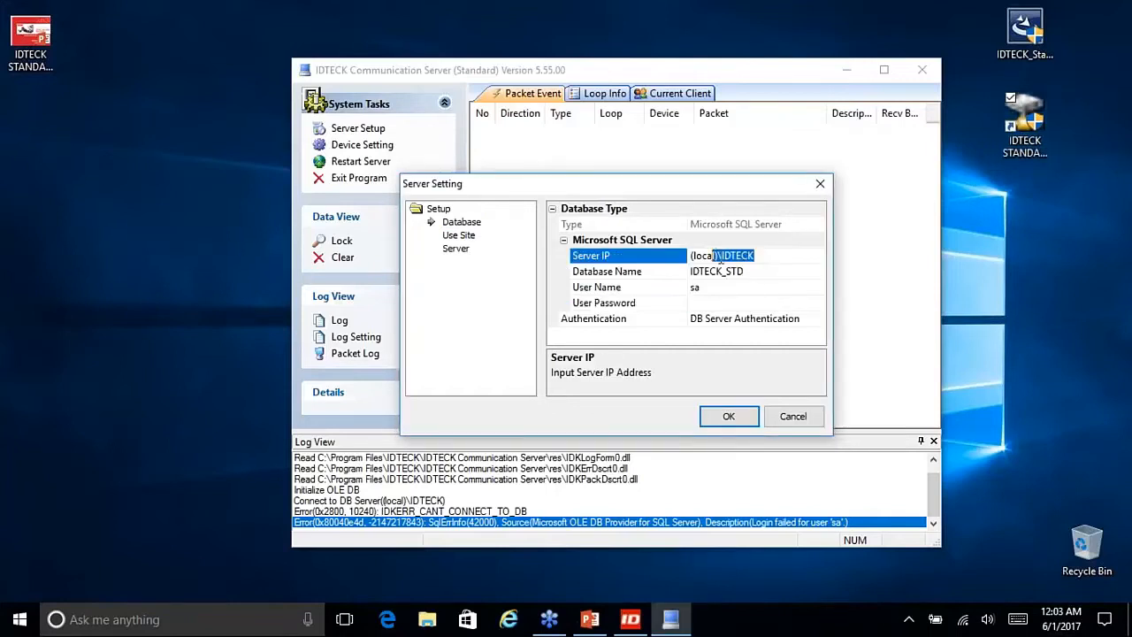
pyautogui.click(753, 273)
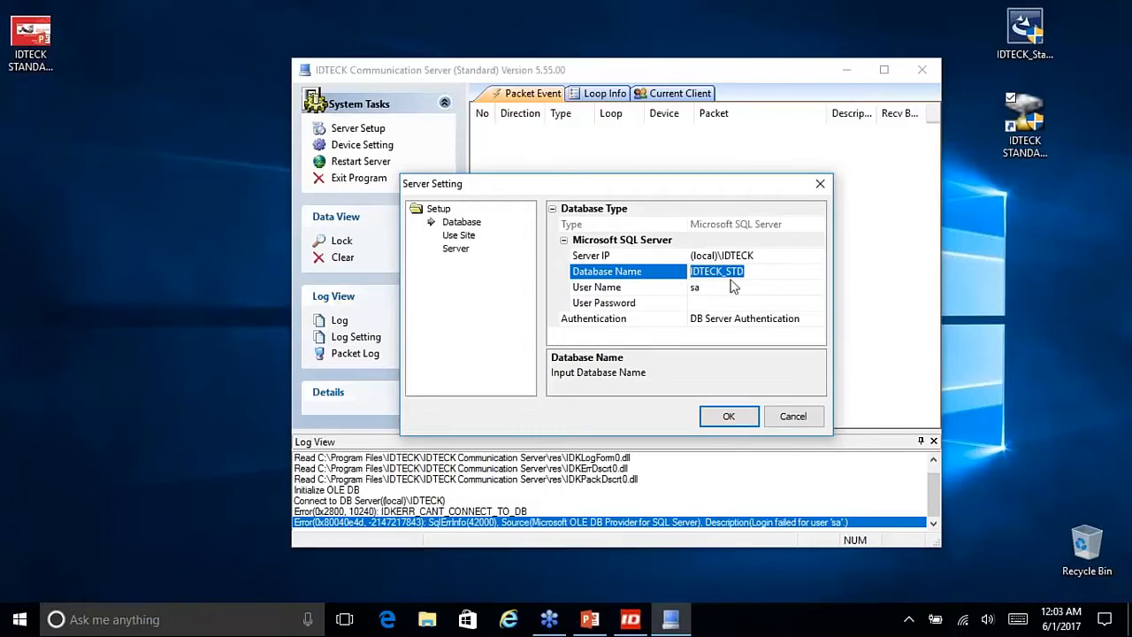
pyautogui.click(672, 287)
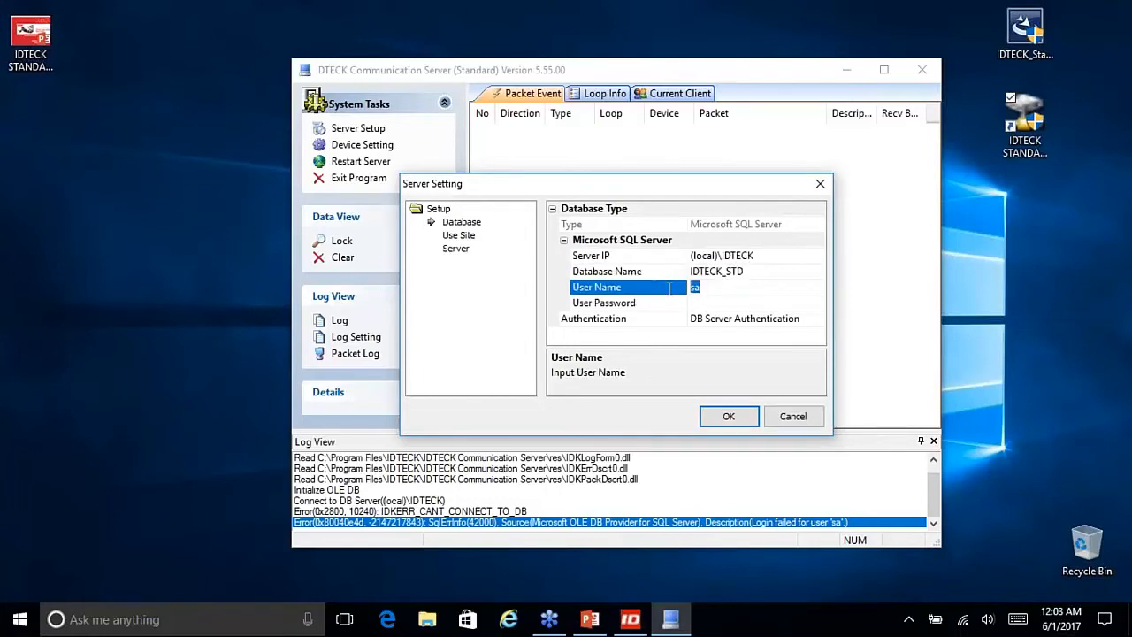
pyautogui.click(725, 302)
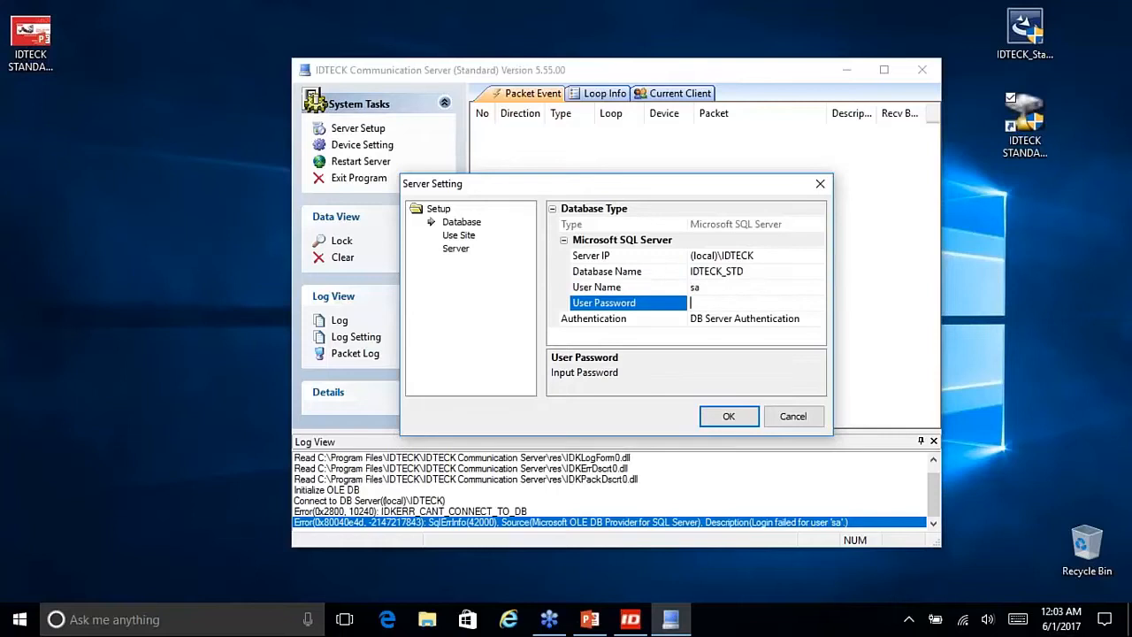
pyautogui.write('****')
# Step: Apply the new database settings in Server Setting and confirm the ComServer restart
pyautogui.click(729, 422)
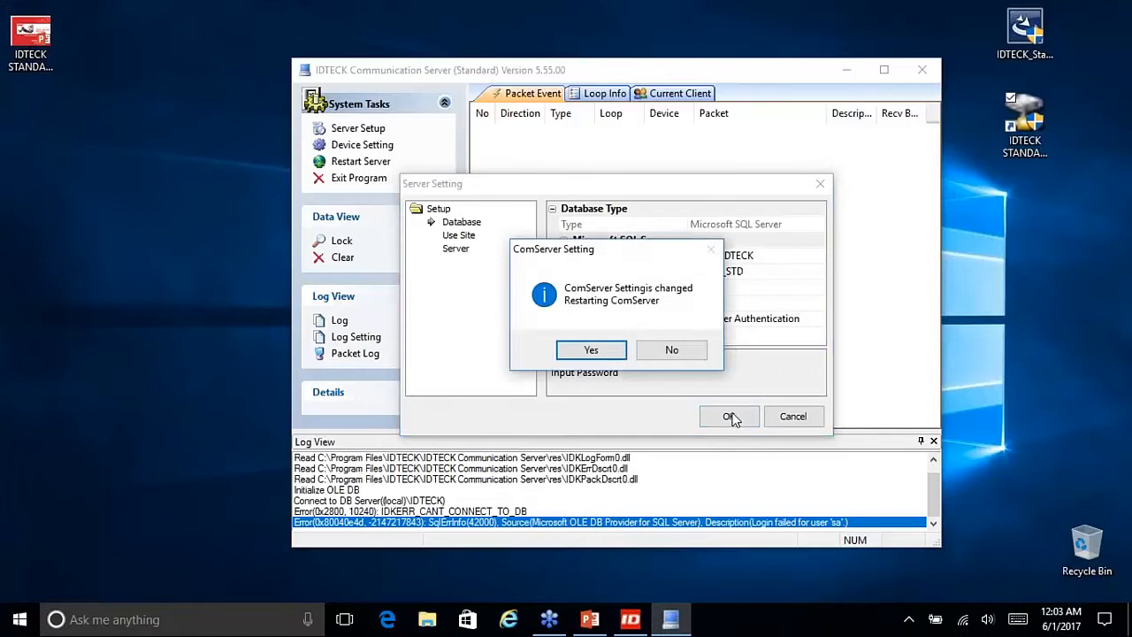
pyautogui.moveTo(624, 253); pyautogui.dragTo(632, 232)
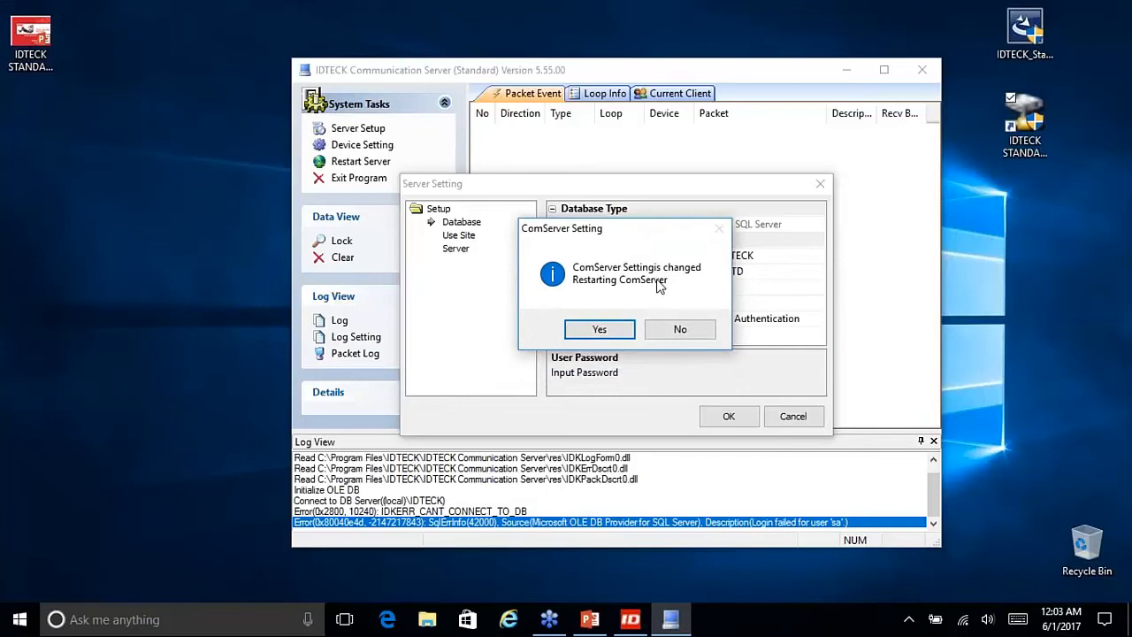
pyautogui.click(609, 329)
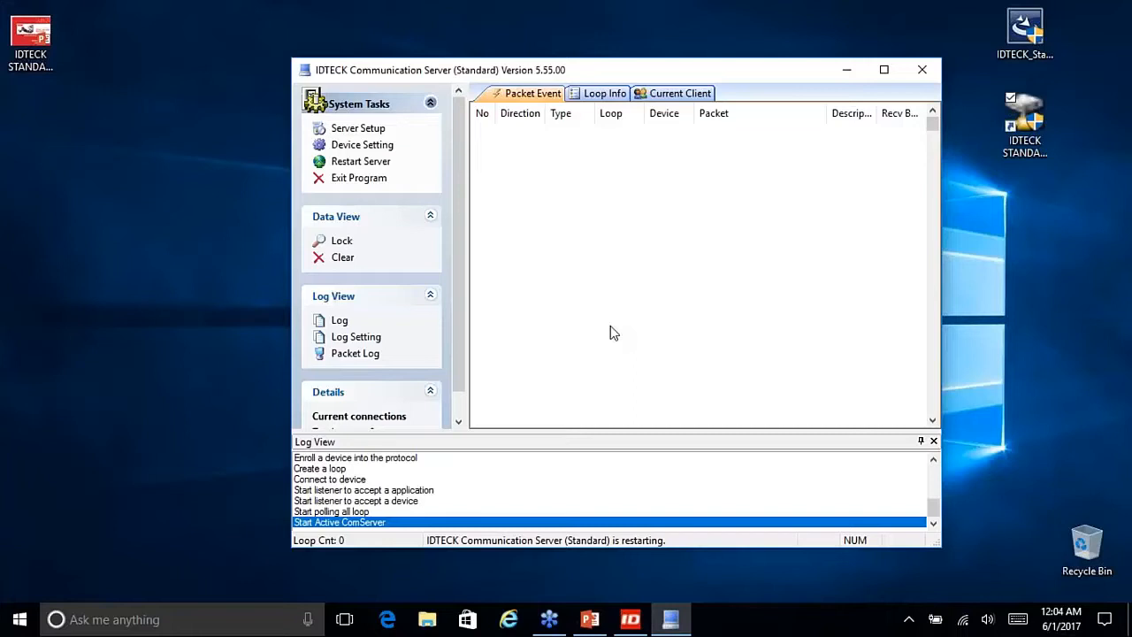
pyautogui.click(1028, 152)
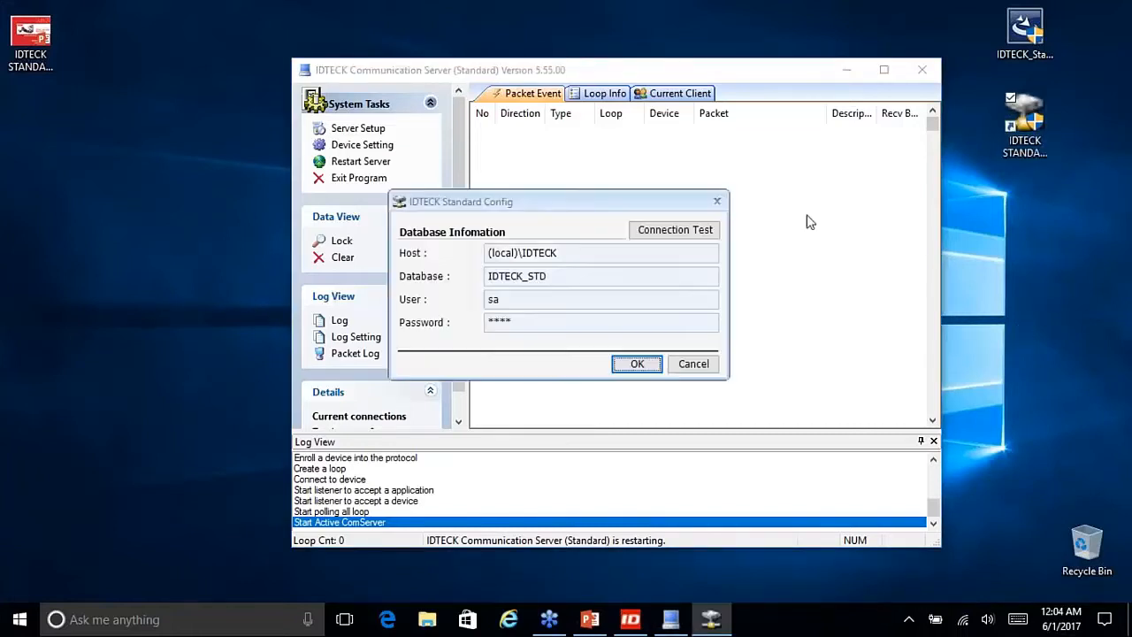
pyautogui.click(692, 365)
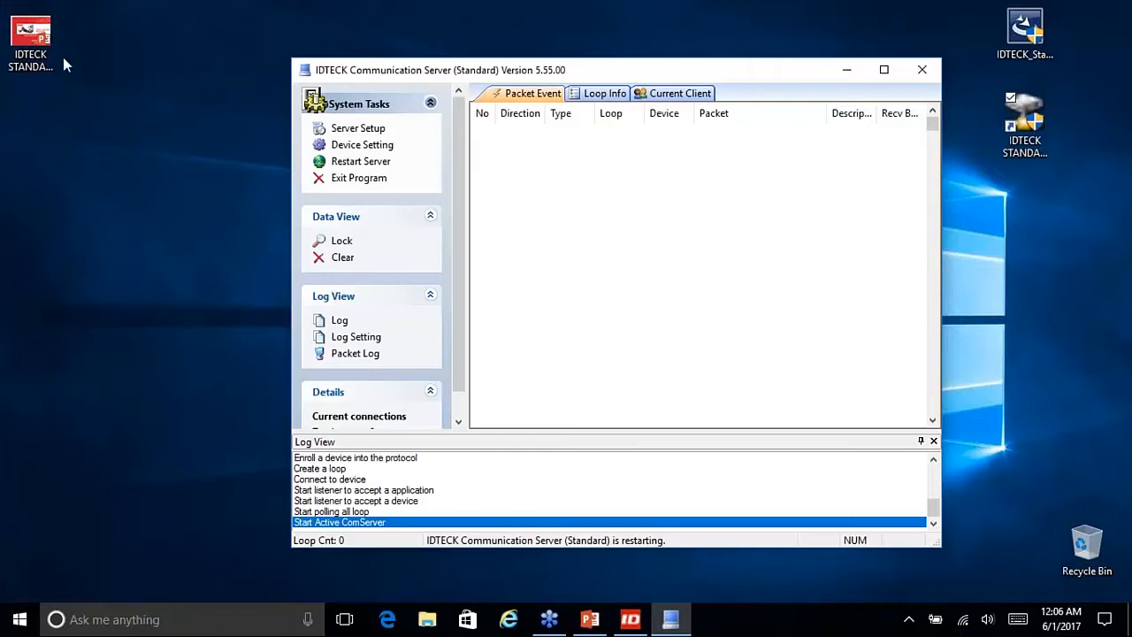
# Step: Return to the webinar deck and highlight the slide title and the Config.exe list item
pyautogui.click(590, 619)
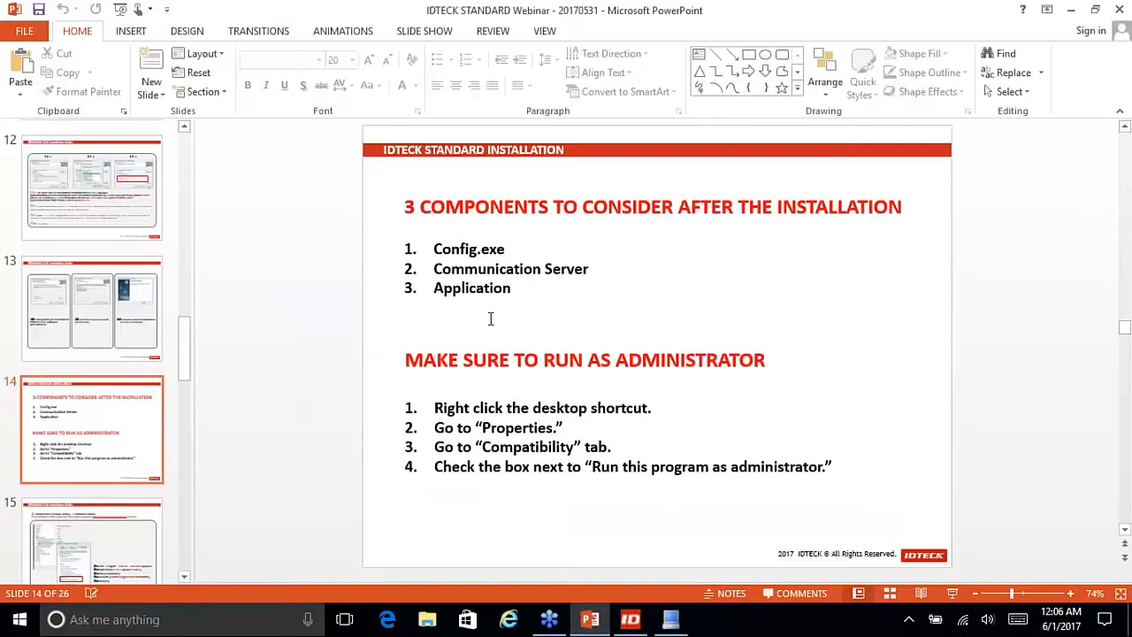
pyautogui.moveTo(405, 207); pyautogui.dragTo(421, 206)
pyautogui.moveTo(432, 248); pyautogui.dragTo(518, 248)
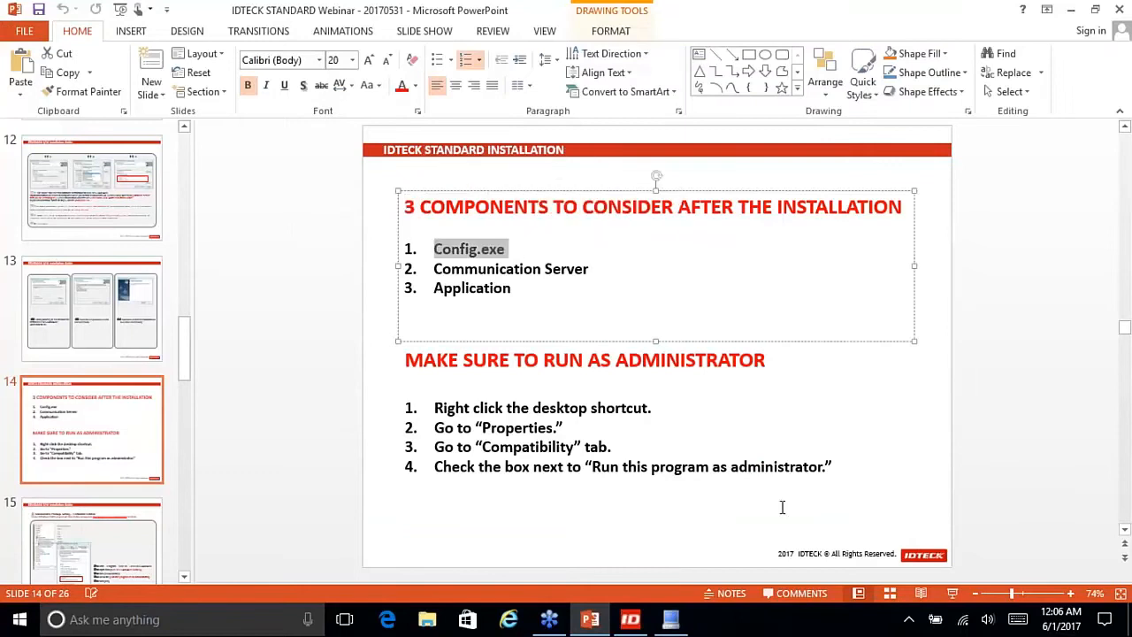
# Step: Present from slide 14 and advance five slides to 'D. Communication Server Configuration'
pyautogui.click(952, 597)
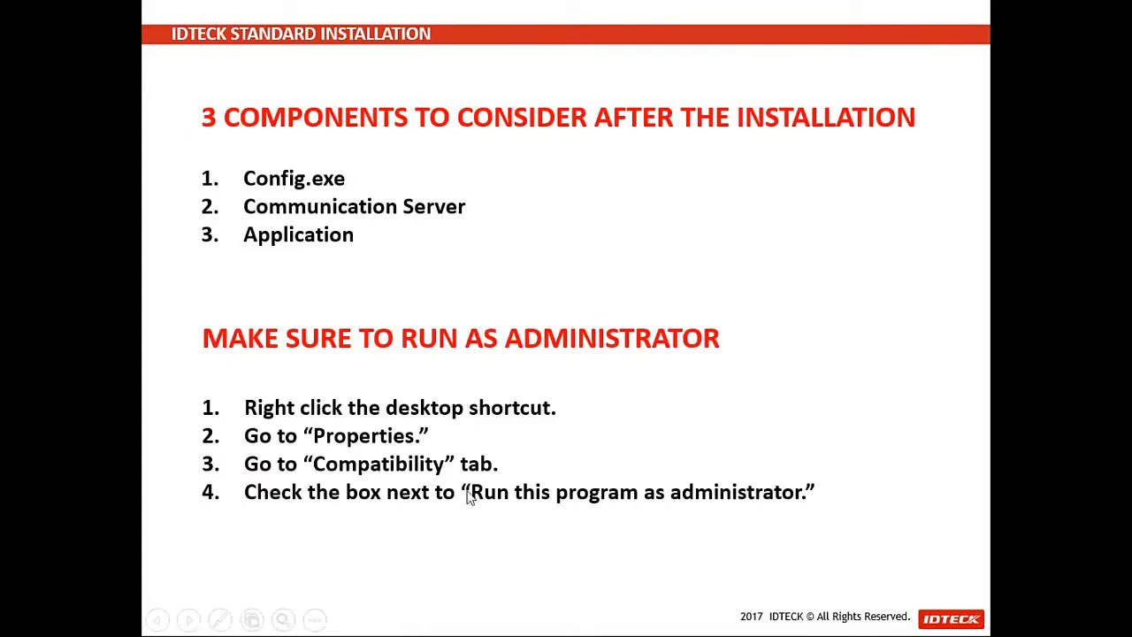
pyautogui.click(616, 472)
pyautogui.click(616, 472)
pyautogui.click(616, 472)
pyautogui.click(618, 472)
pyautogui.click(618, 472)
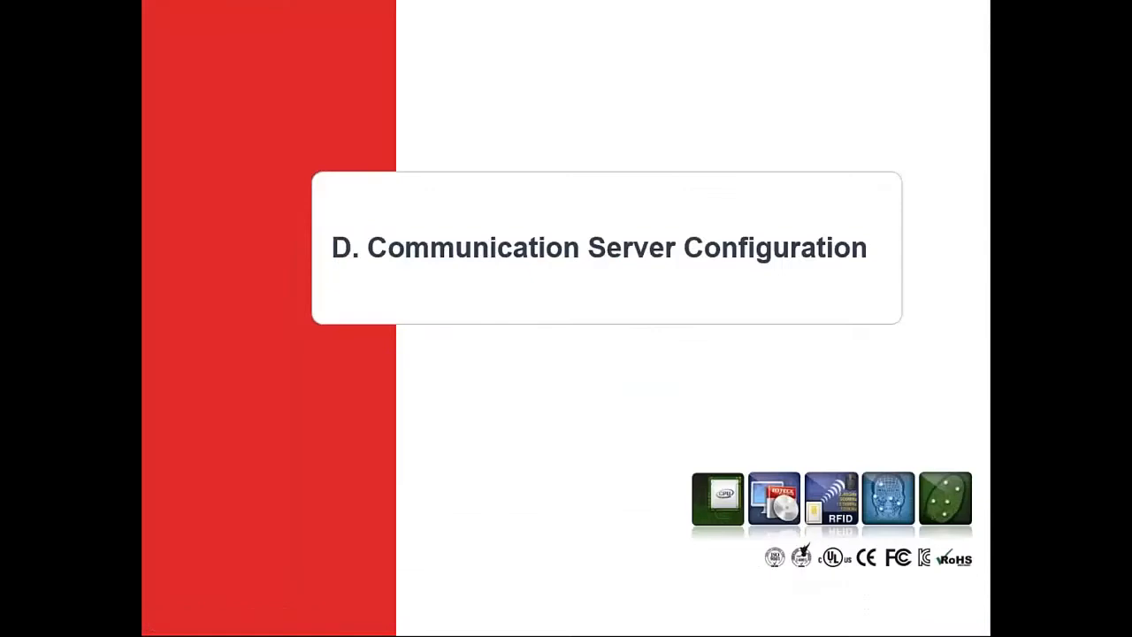
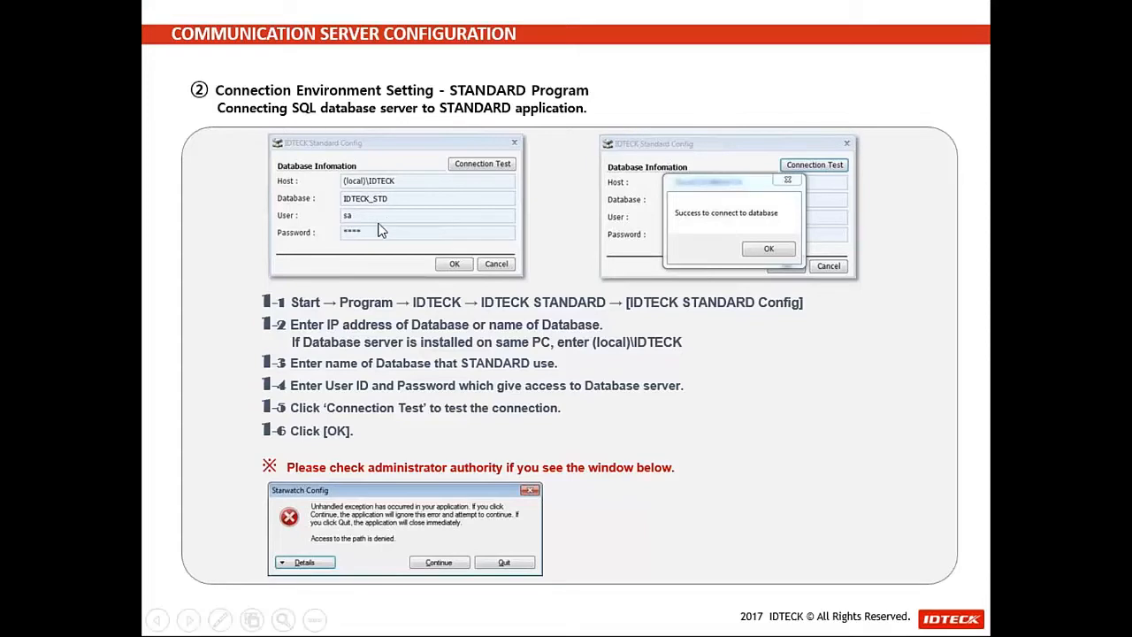
# Step: Advance the slide show to the Communication Server Configuration slide listing steps 2-1 to 2-9
pyautogui.click(540, 257)
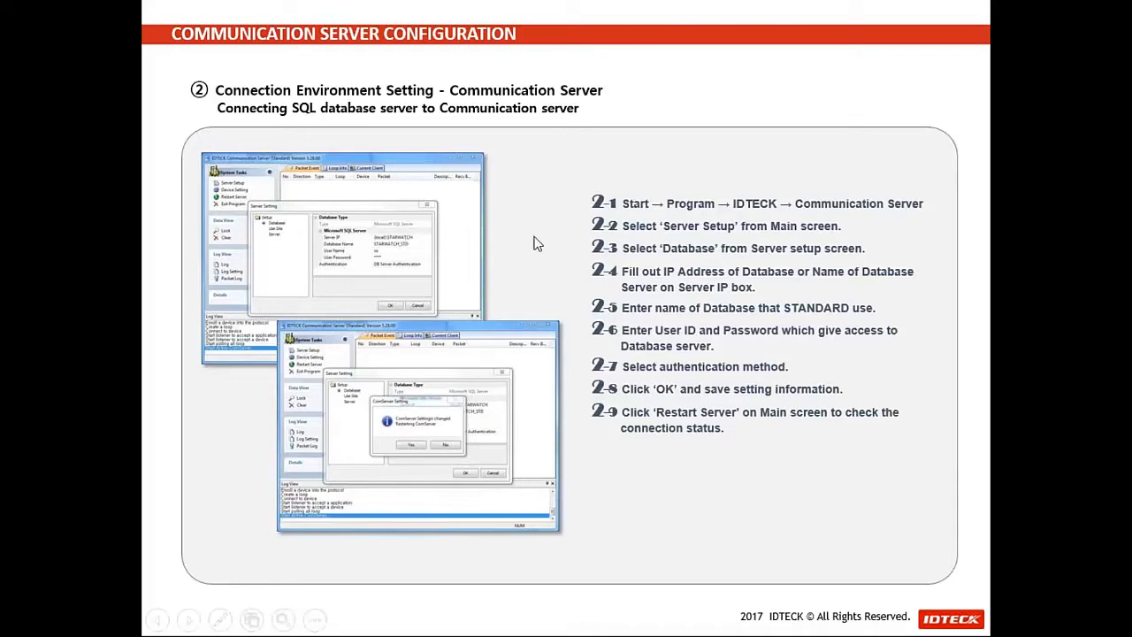
# Step: End the slide show, minimize PowerPoint and close the IDTECK Standard Config dialog
pyautogui.press('Escape')
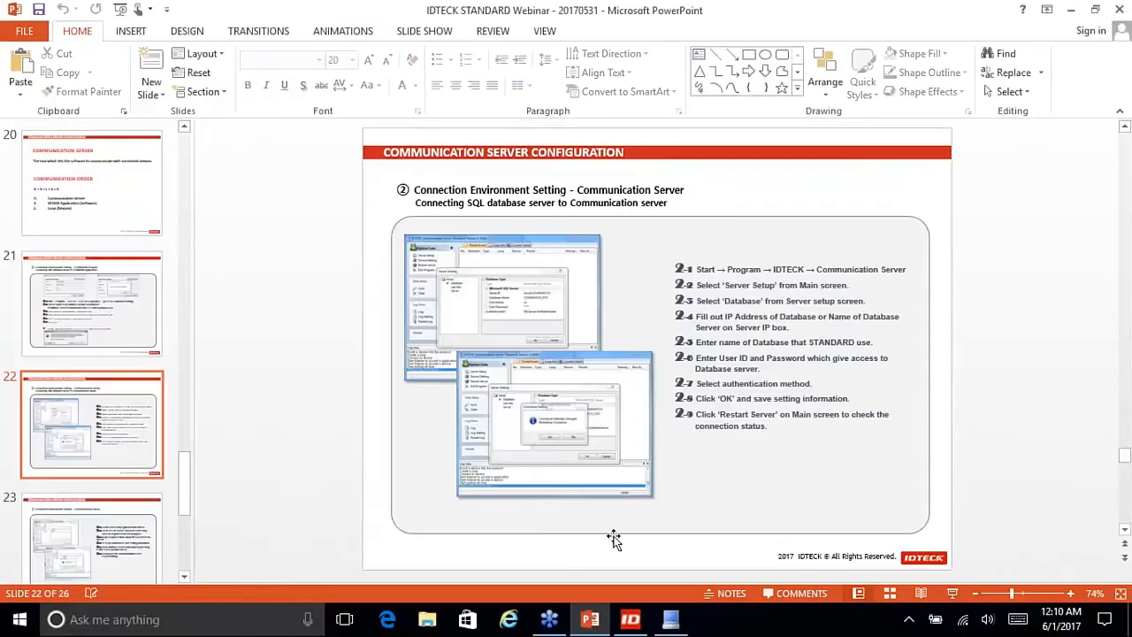
pyautogui.click(595, 618)
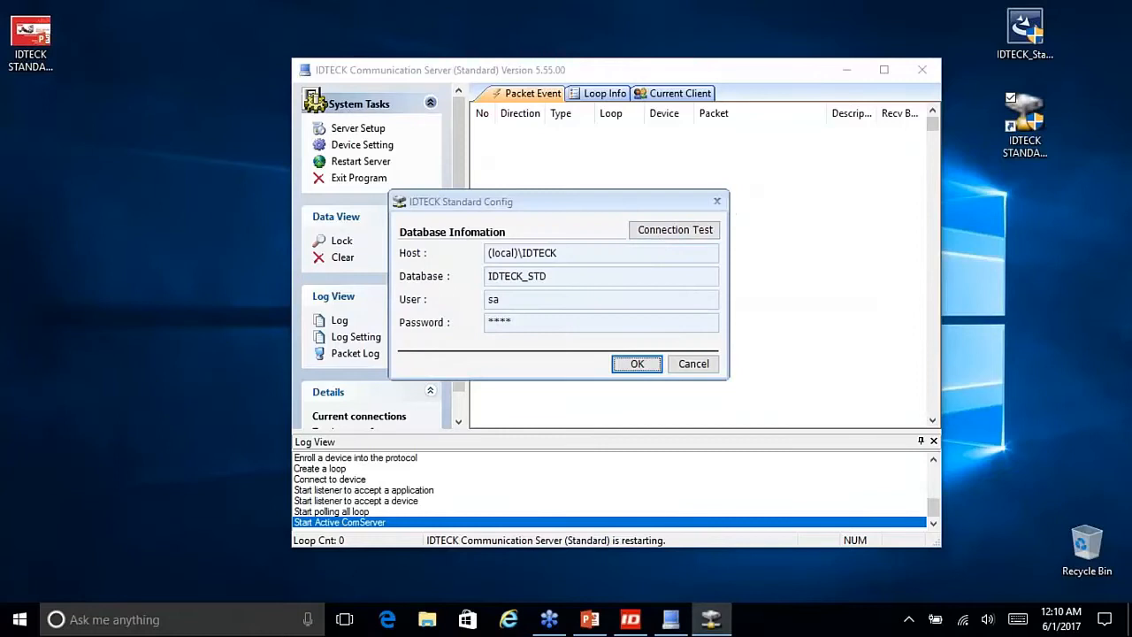
pyautogui.click(718, 204)
# Step: Inspect the database Server IP value (local)\IDTECK in Server Setup, then cancel without changes
pyautogui.click(357, 129)
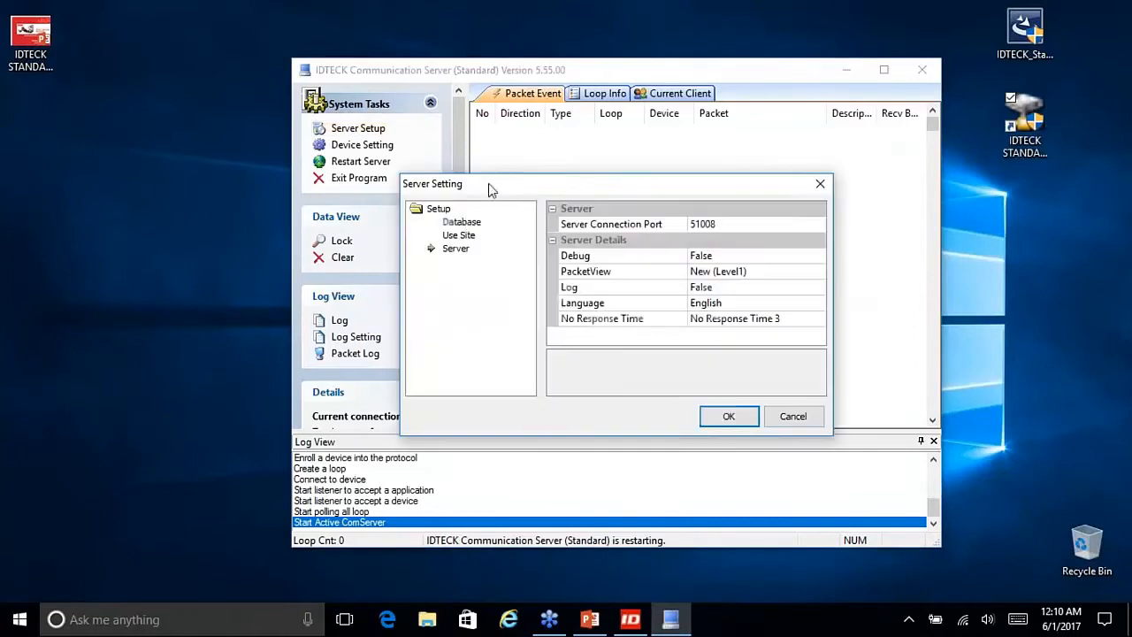
pyautogui.click(461, 222)
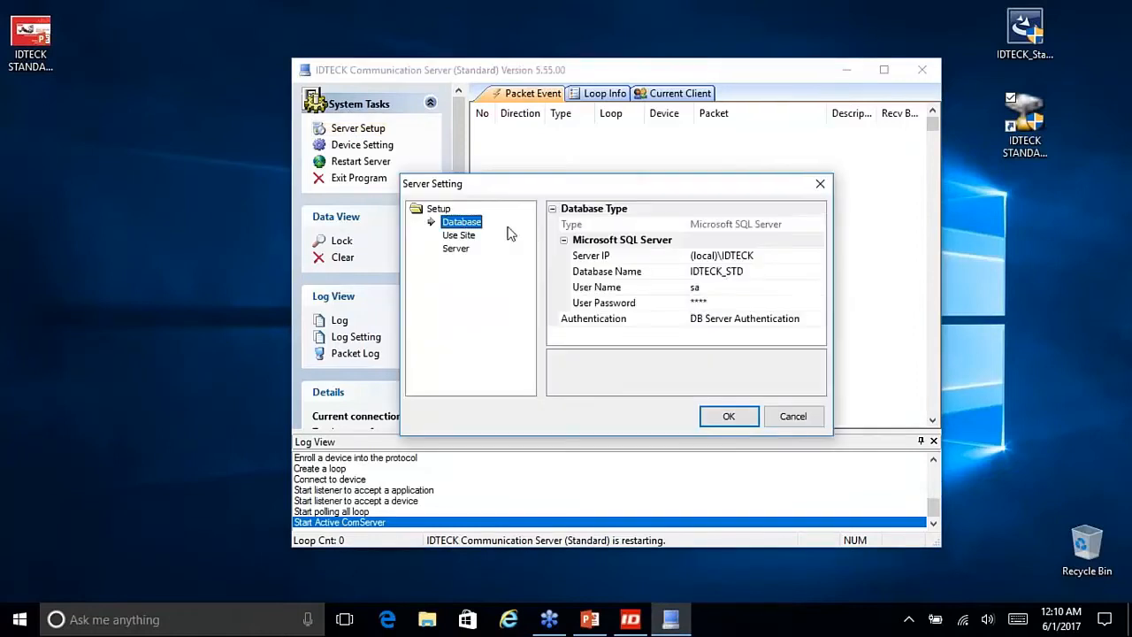
pyautogui.click(753, 256)
pyautogui.moveTo(754, 255); pyautogui.dragTo(669, 254)
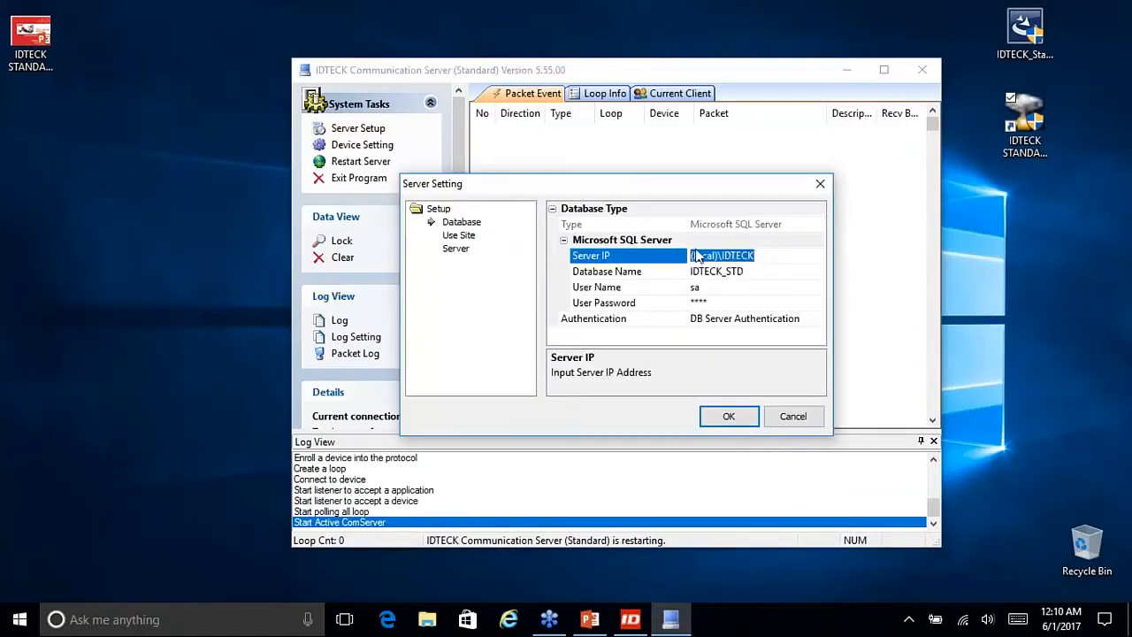
pyautogui.click(764, 254)
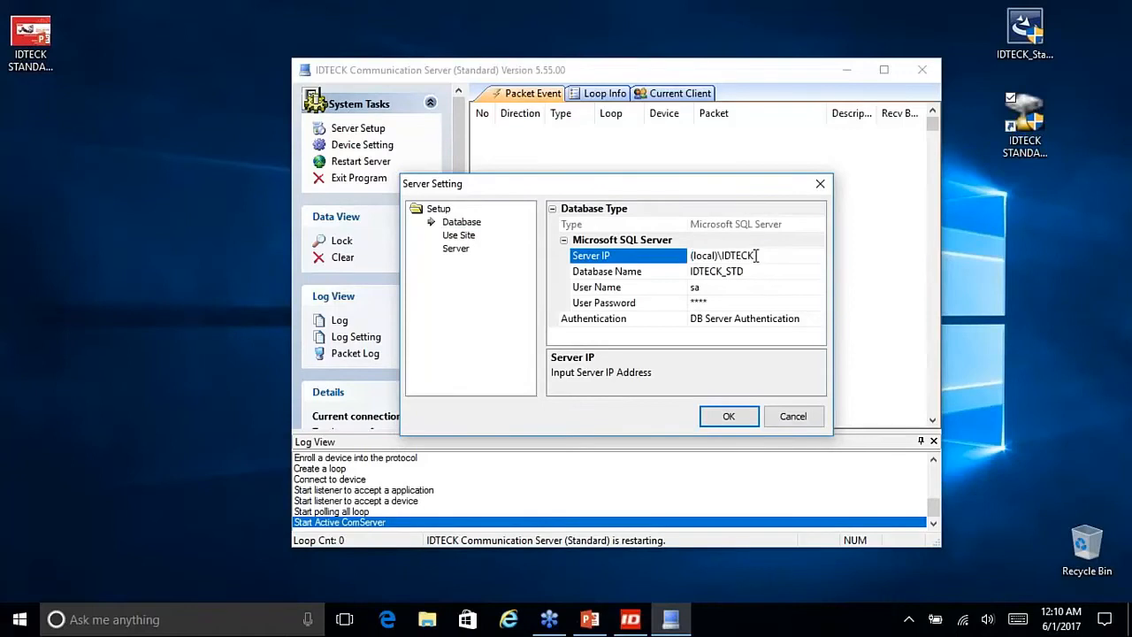
pyautogui.moveTo(756, 255); pyautogui.dragTo(674, 254)
pyautogui.click(789, 418)
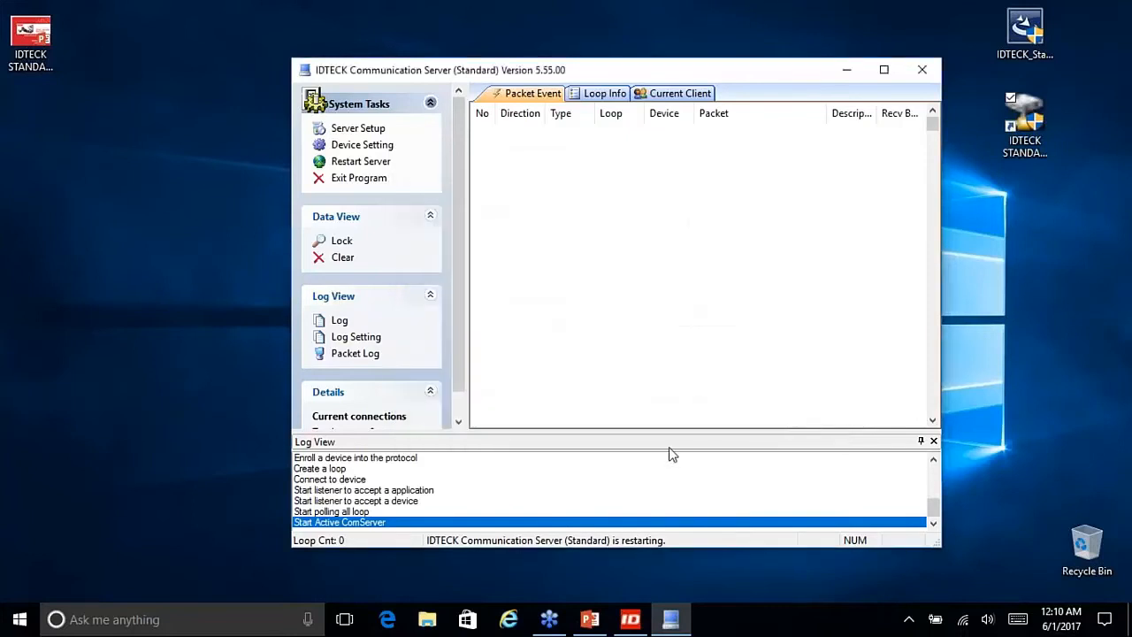
# Step: Minimize Communication Server, check IDKFileServer, and present from slide 22 to 'E. Additional functions'
pyautogui.click(843, 72)
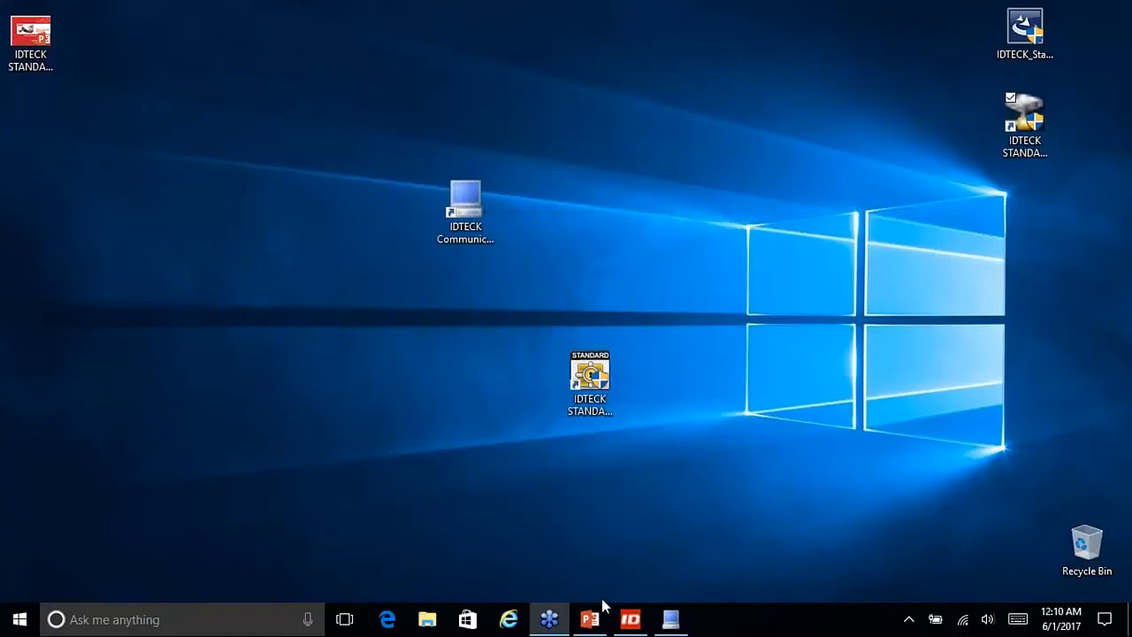
pyautogui.click(629, 619)
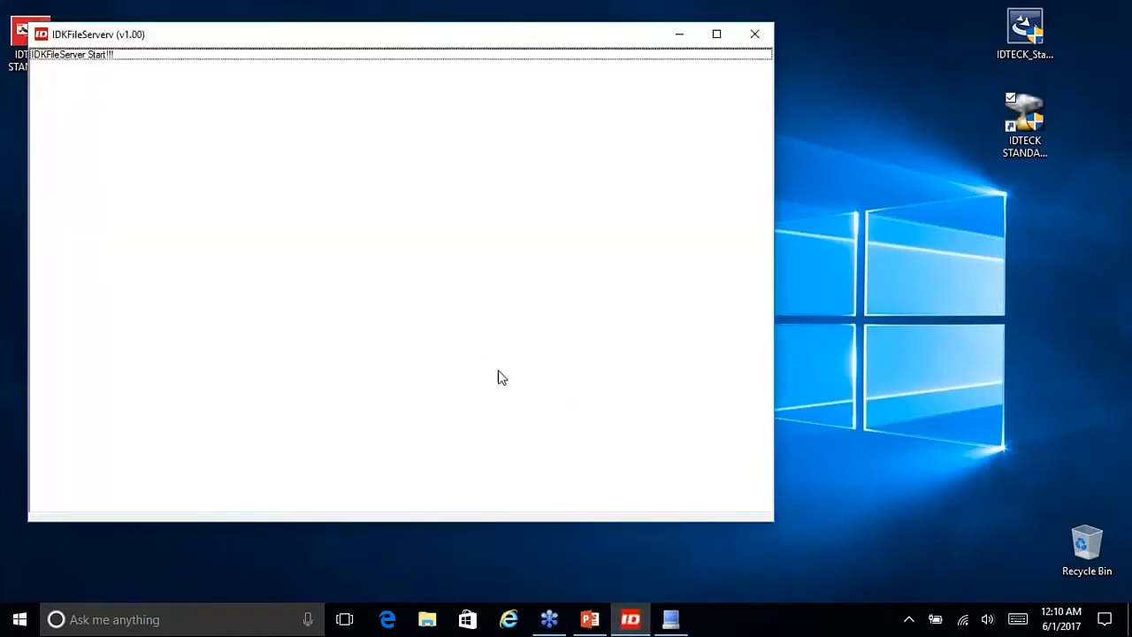
pyautogui.click(601, 621)
pyautogui.click(593, 621)
pyautogui.click(593, 622)
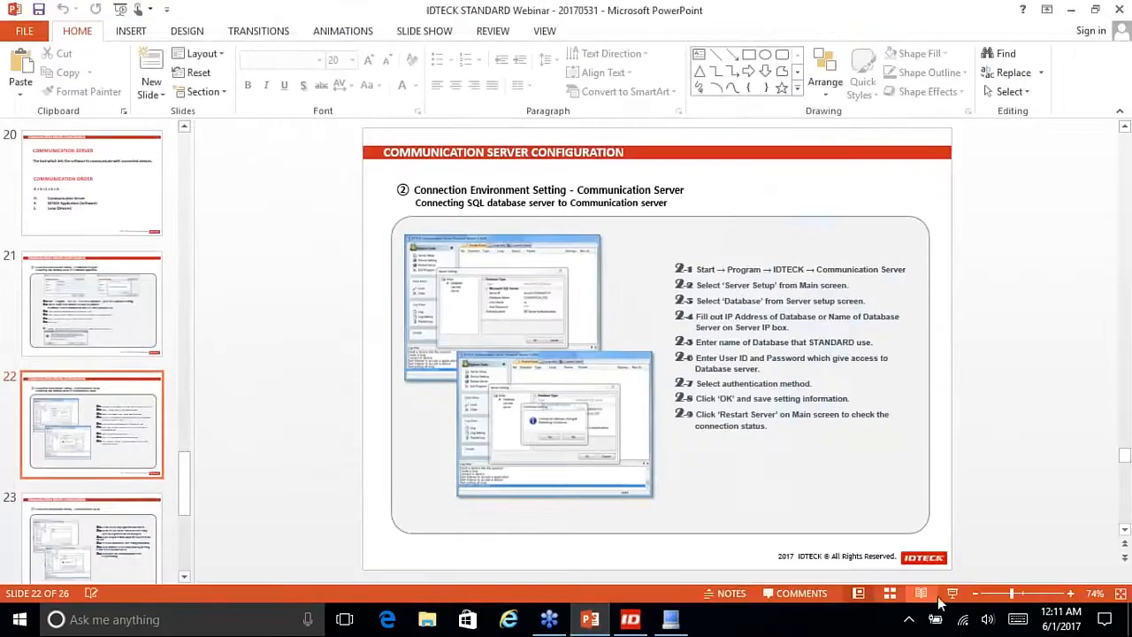
pyautogui.click(946, 596)
pyautogui.press('Right')
pyautogui.press('Right')
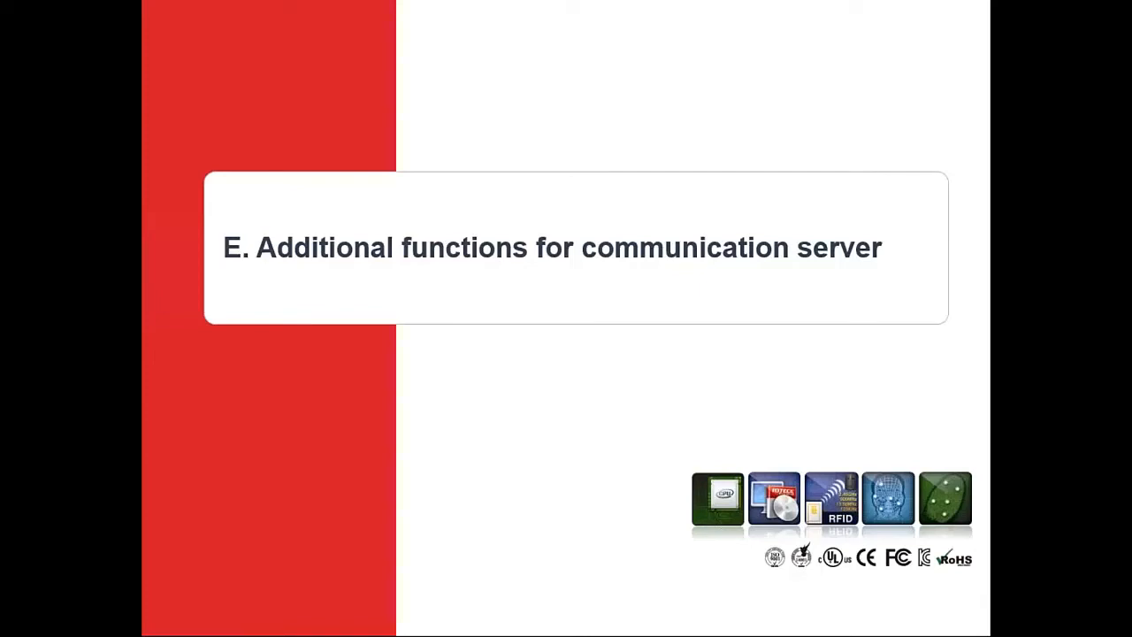
# Step: Advance to slide 25 on Packet Event, Loop Info and Current Client, then end the show
pyautogui.click(392, 325)
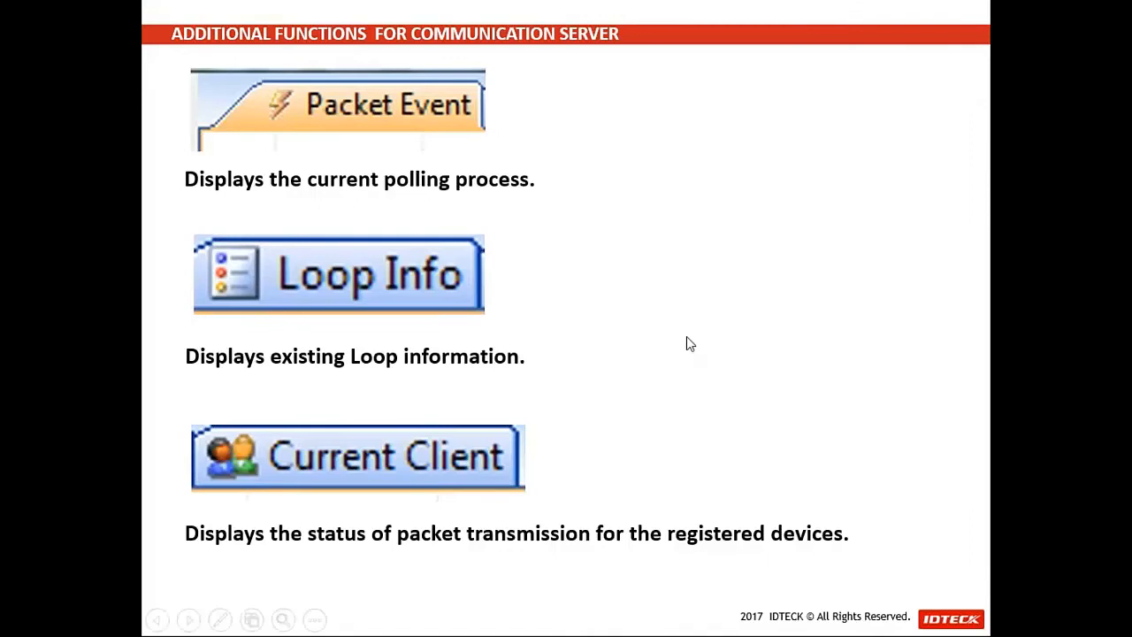
pyautogui.press('Escape')
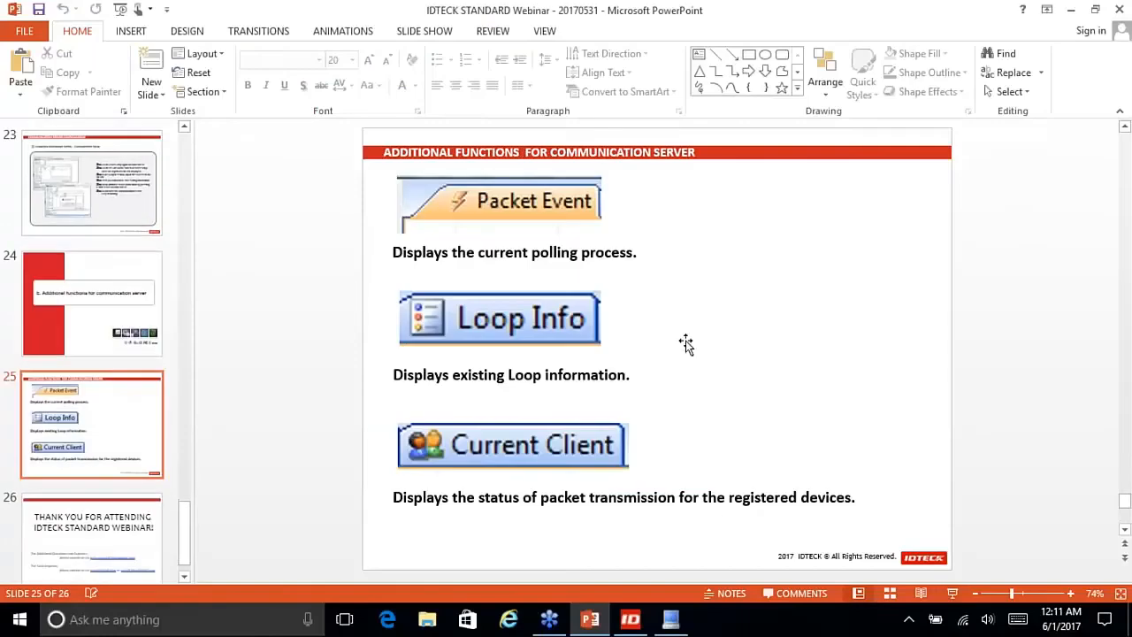
pyautogui.click(672, 619)
pyautogui.click(603, 622)
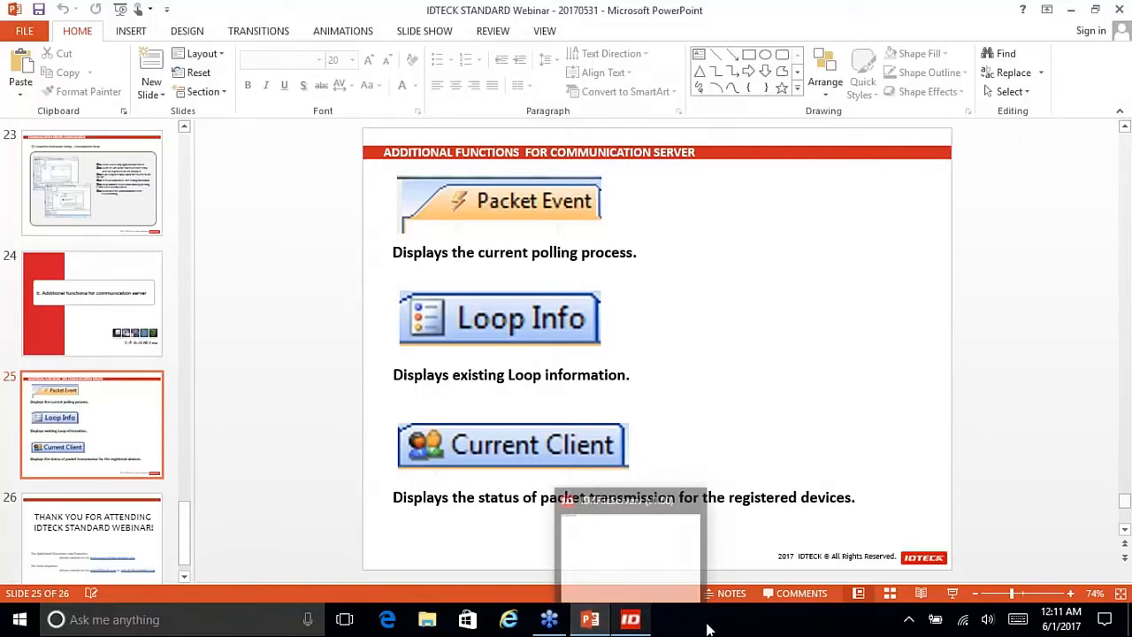
pyautogui.click(628, 621)
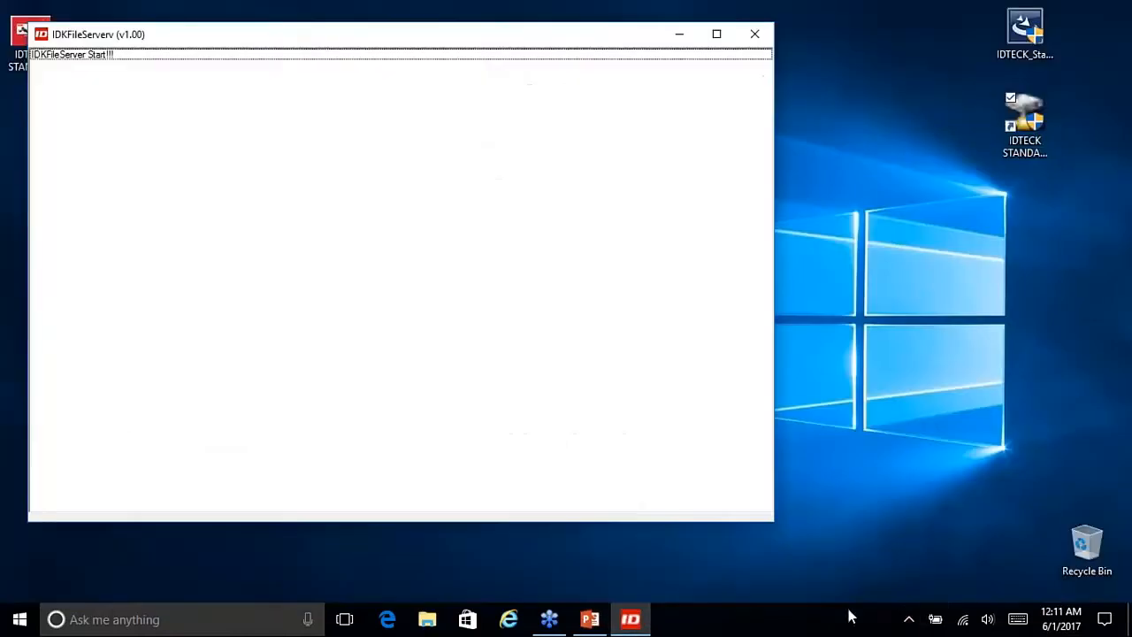
pyautogui.click(909, 621)
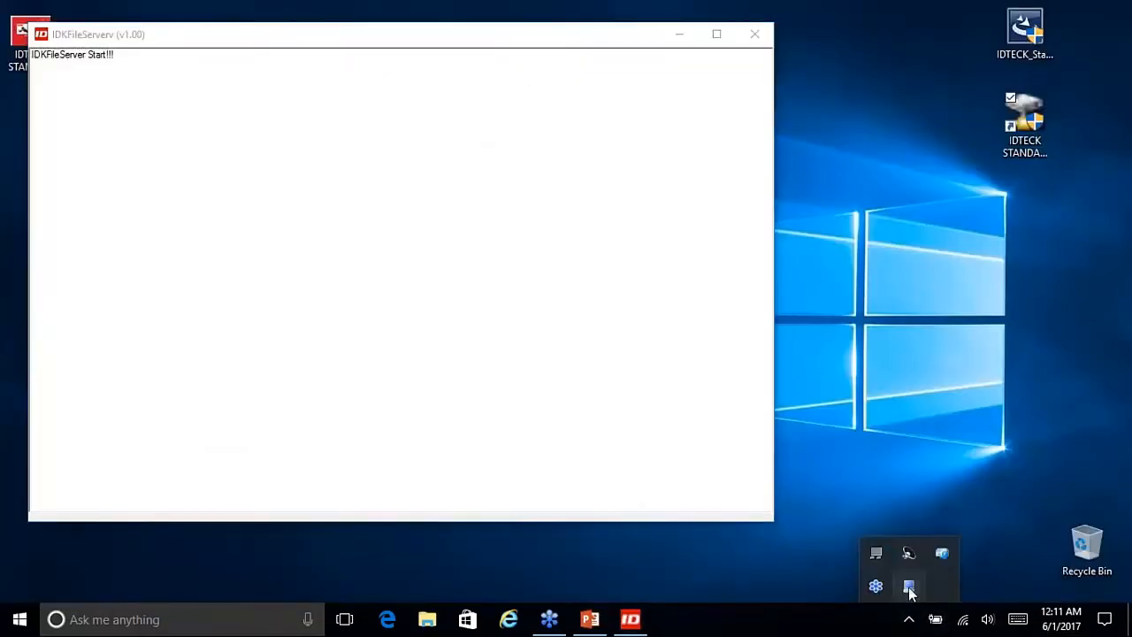
pyautogui.doubleClick(908, 585)
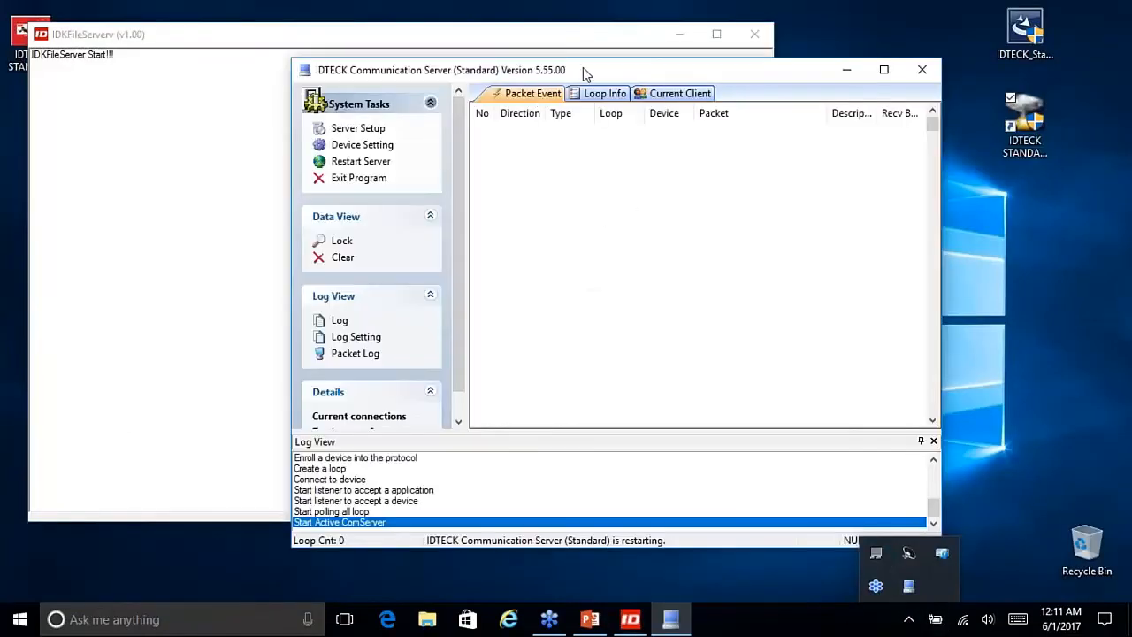
pyautogui.moveTo(583, 69); pyautogui.dragTo(571, 92)
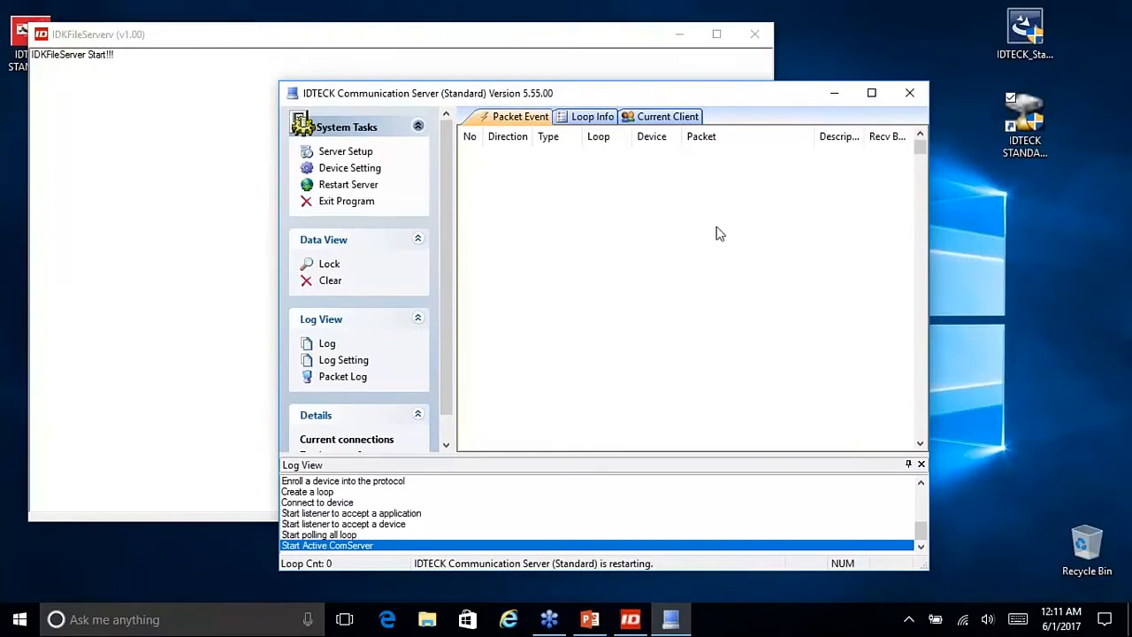
pyautogui.click(606, 124)
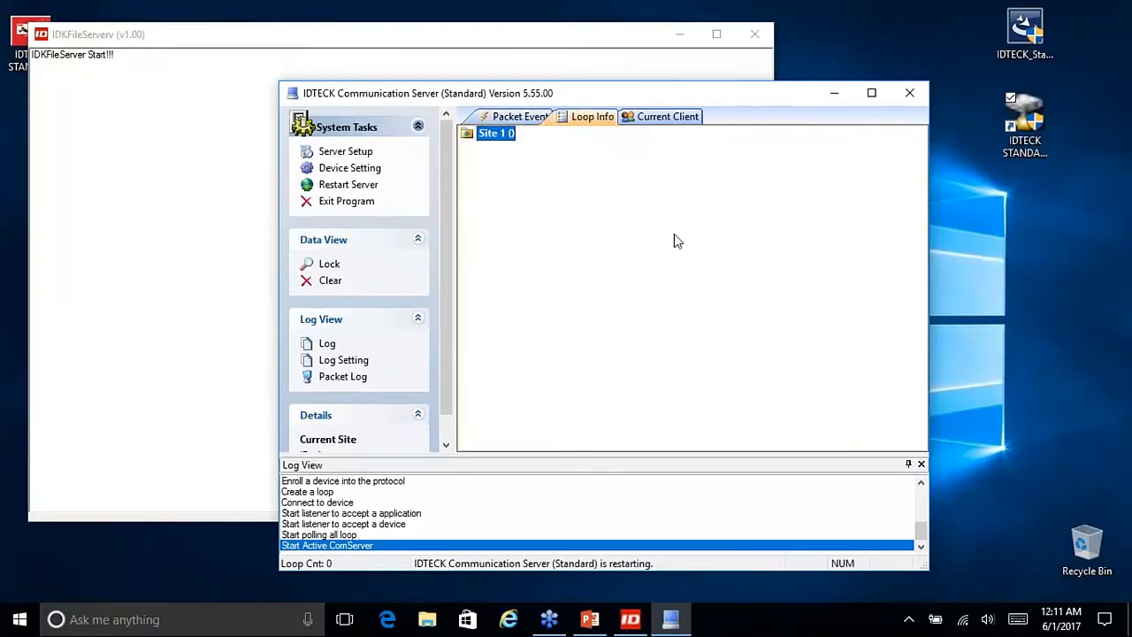
pyautogui.click(679, 127)
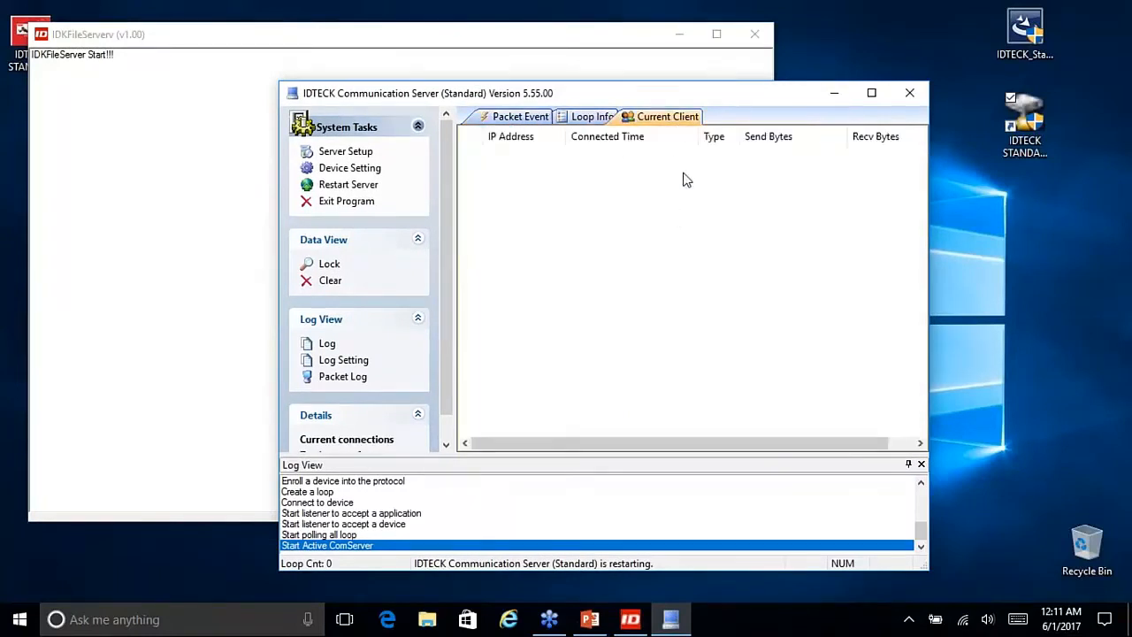
pyautogui.click(531, 125)
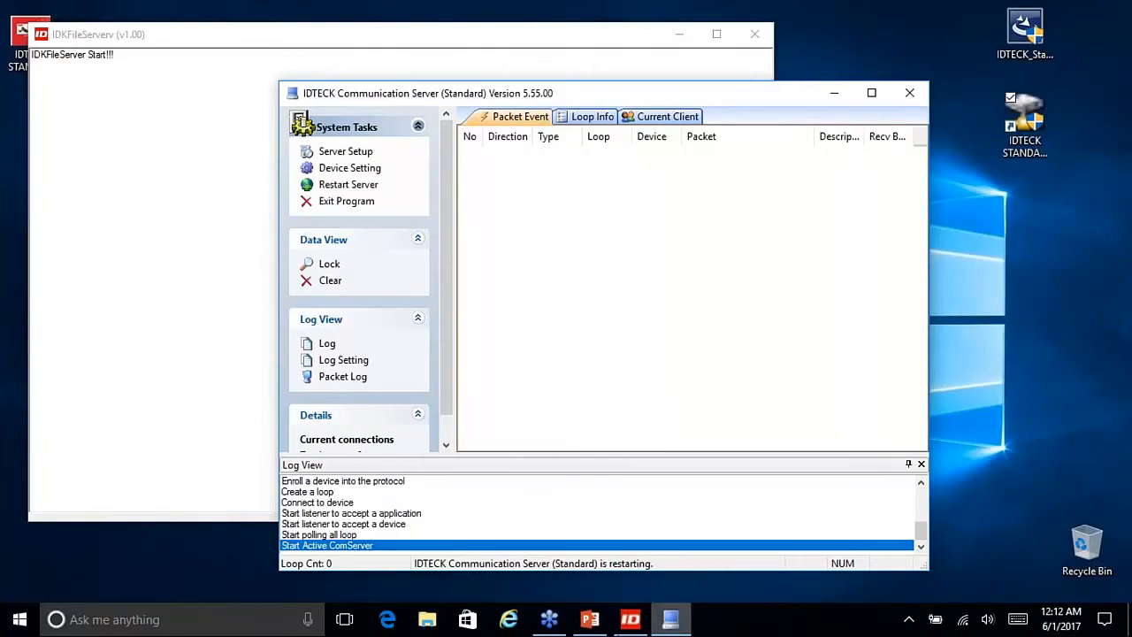
pyautogui.click(595, 624)
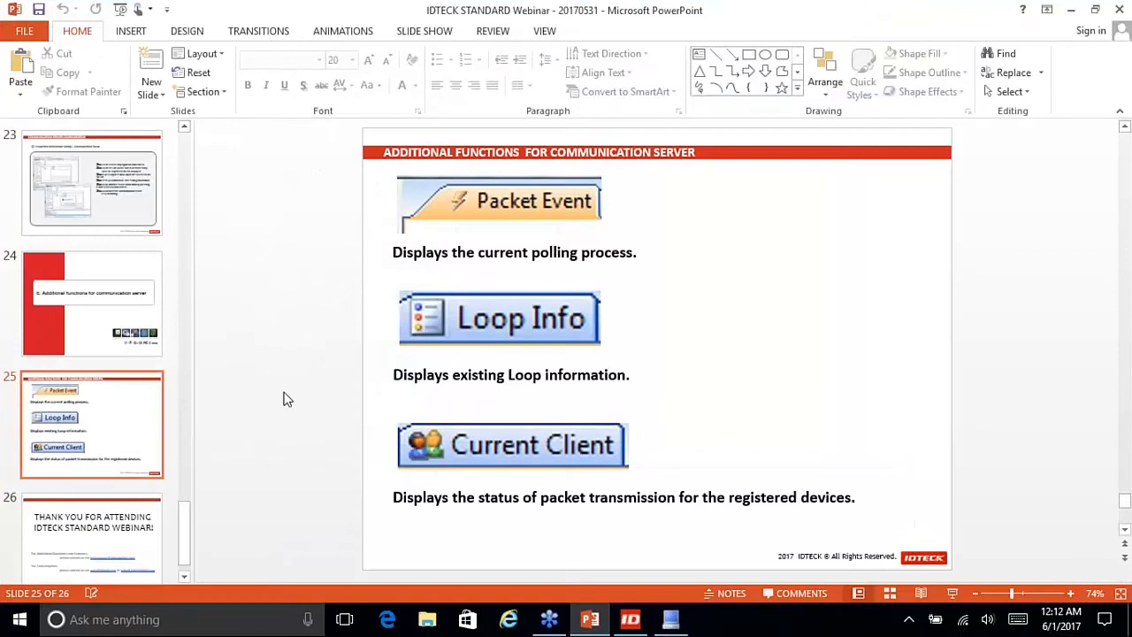
# Step: Go back to slide 20, Communication Order, and bring the Communication Server window forward
pyautogui.scroll(3, 285, 398)
pyautogui.scroll(3, 283, 397)
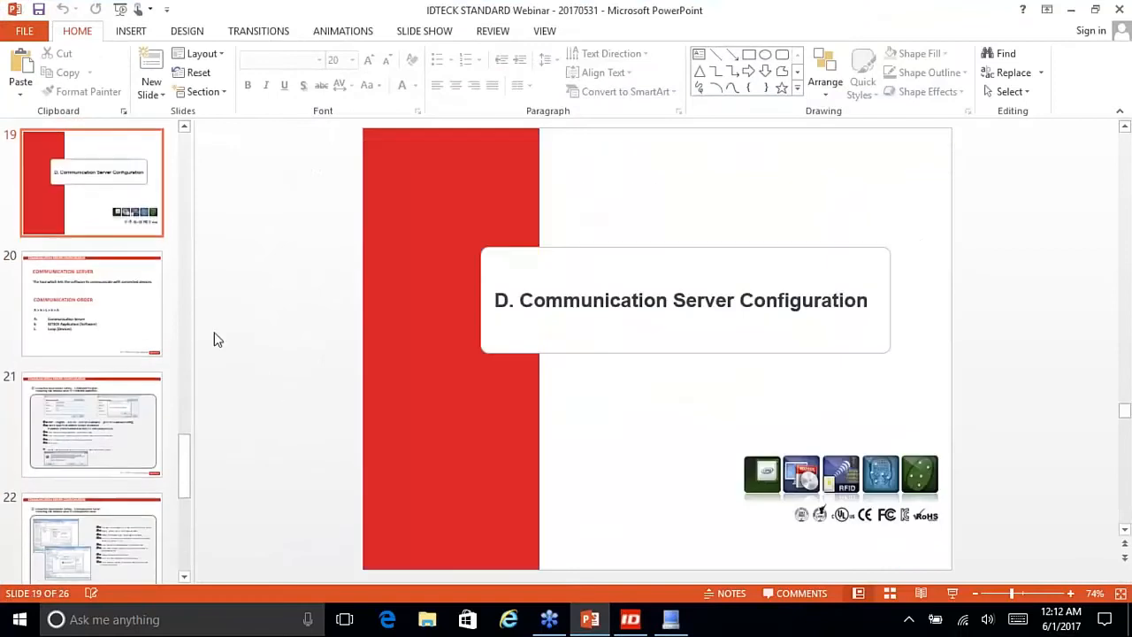
pyautogui.click(137, 320)
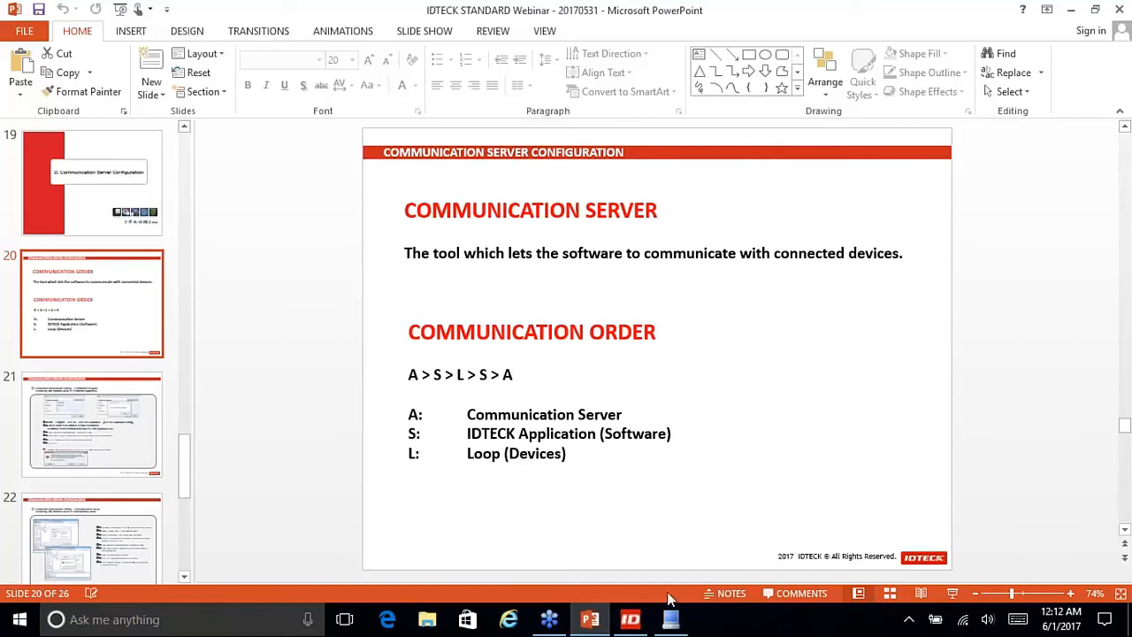
pyautogui.click(670, 619)
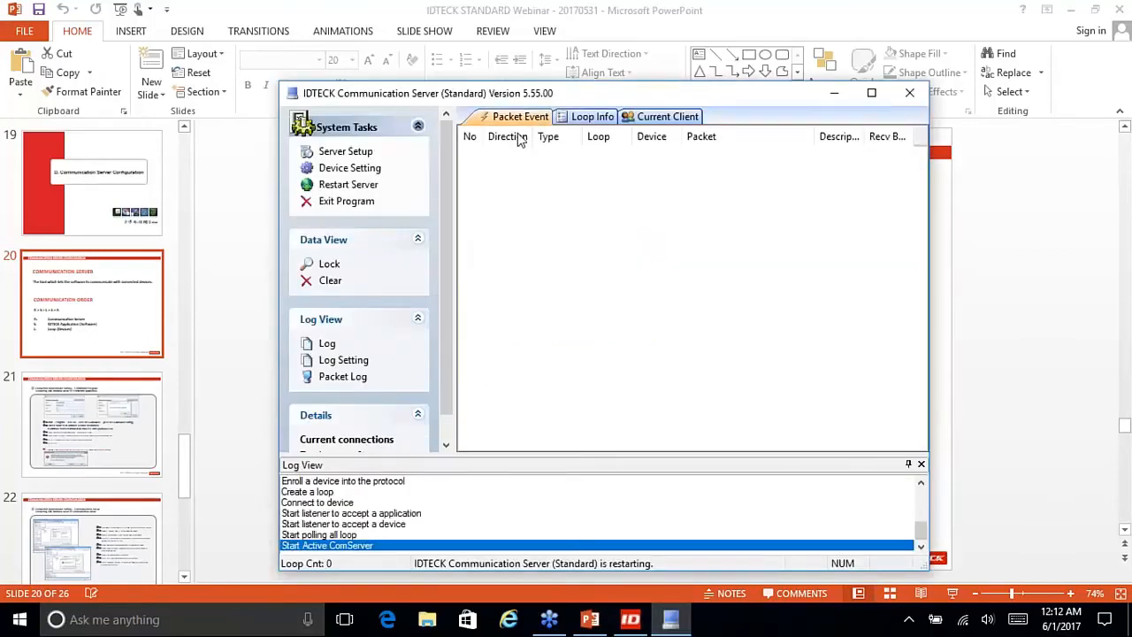
# Step: View Site 1's Loop Info and the empty Current Client list, then switch back to PowerPoint
pyautogui.click(590, 122)
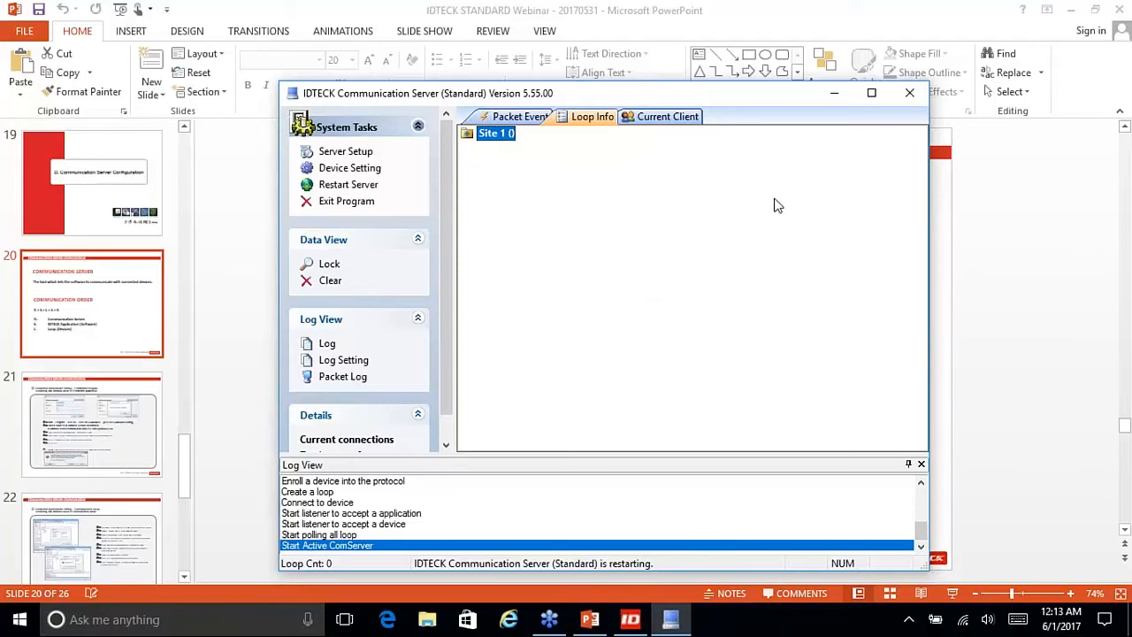
pyautogui.click(679, 122)
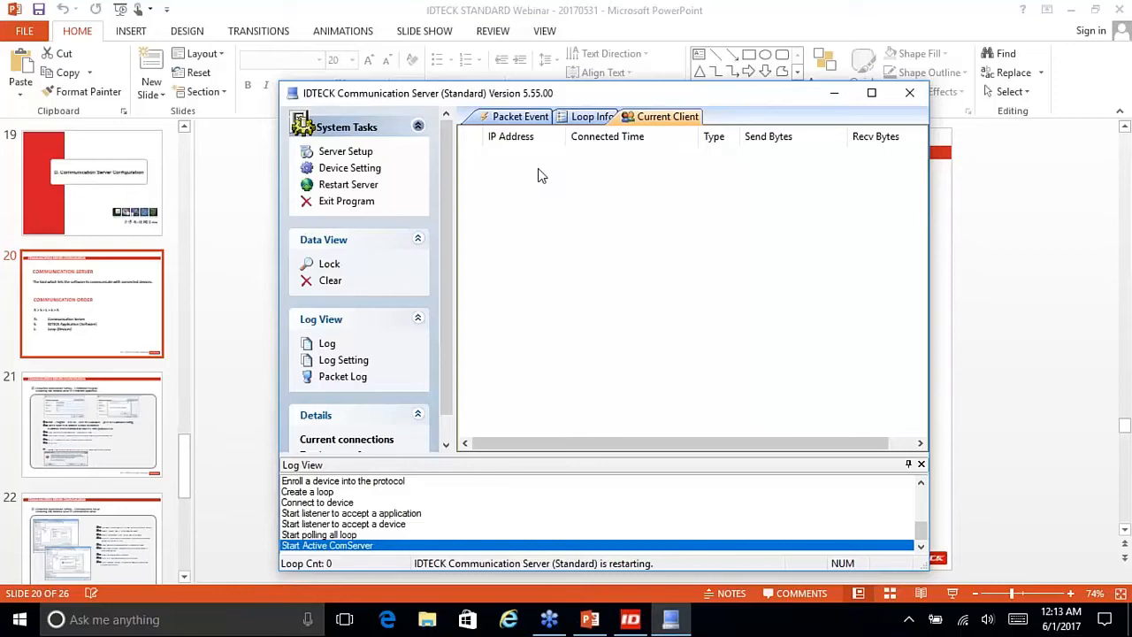
pyautogui.click(625, 622)
pyautogui.click(589, 621)
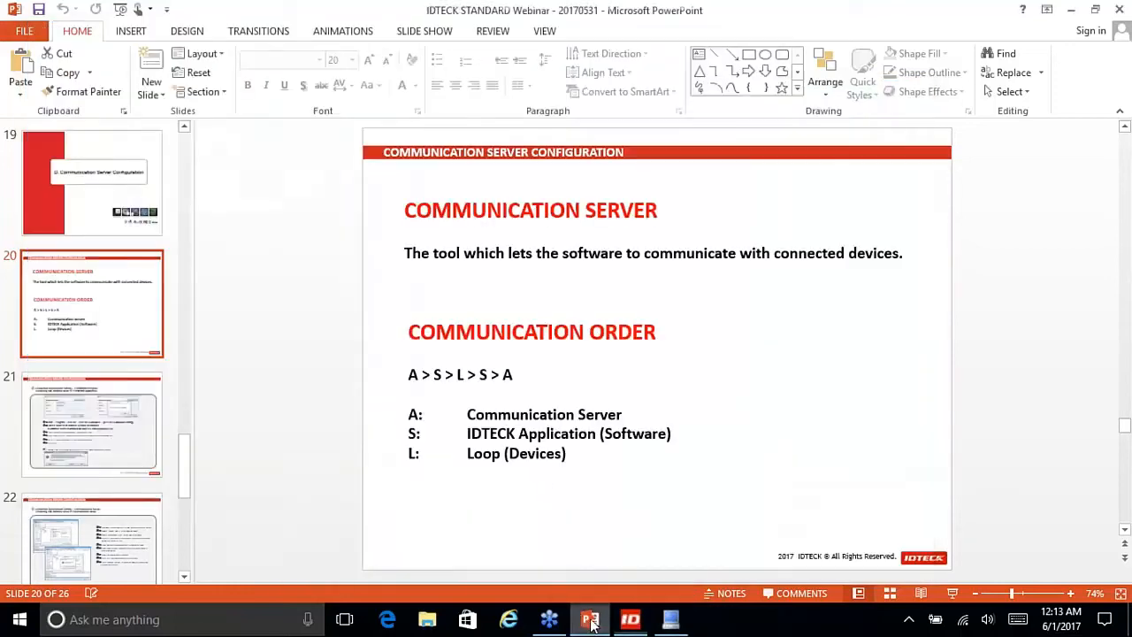
# Step: Show slide 25 full screen, end the show, and bring the Communication Server window back
pyautogui.scroll(-6, 548, 479)
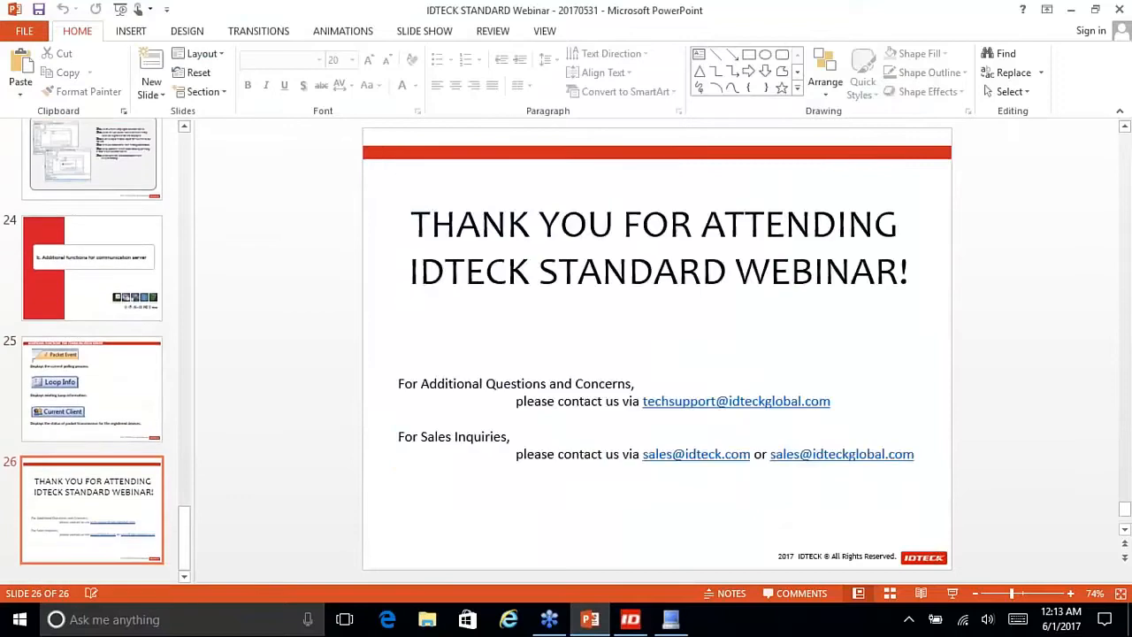
pyautogui.scroll(1, 548, 479)
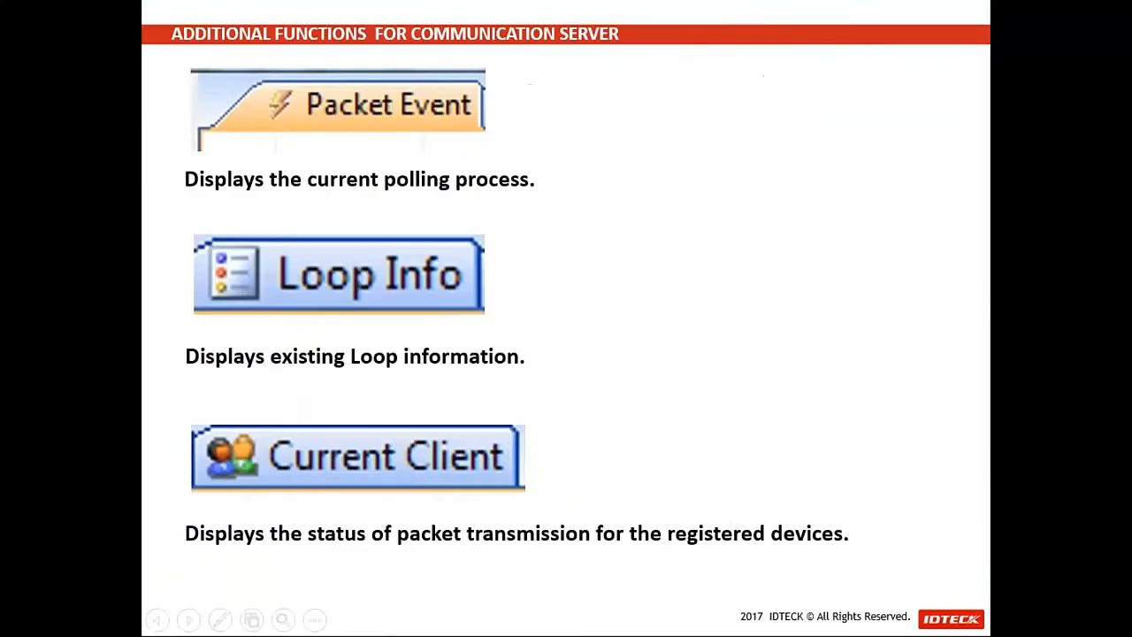
pyautogui.click(952, 593)
pyautogui.press('Escape')
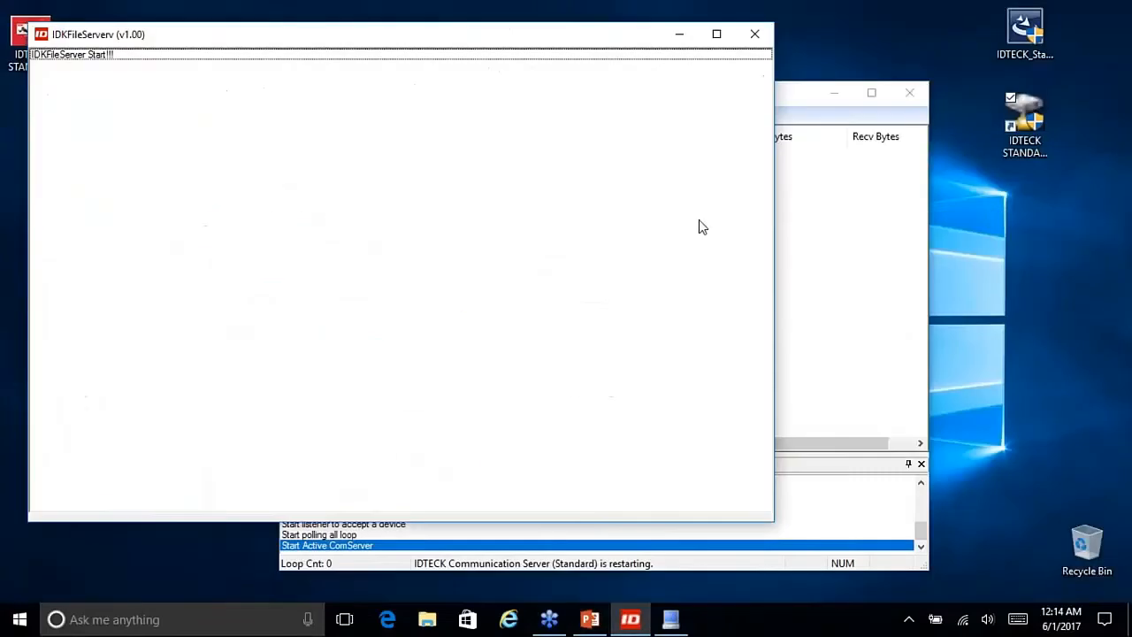
pyautogui.click(854, 221)
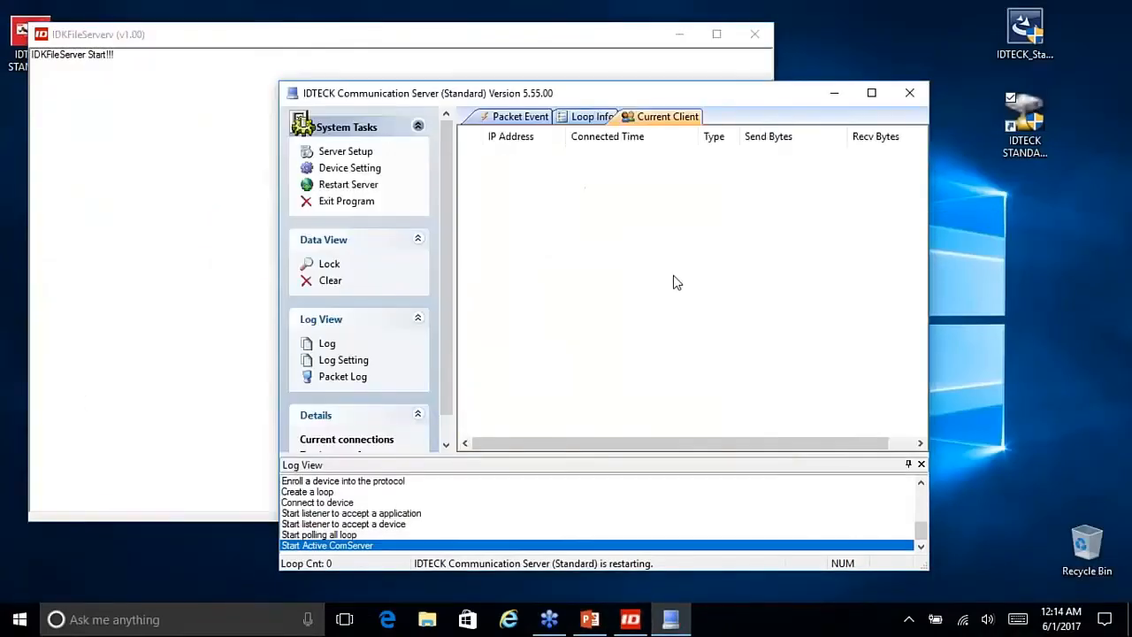
# Step: Minimize IDKFileServer, cycle the Packet Event, Loop Info and Current Client tabs, and reposition the server window
pyautogui.click(678, 34)
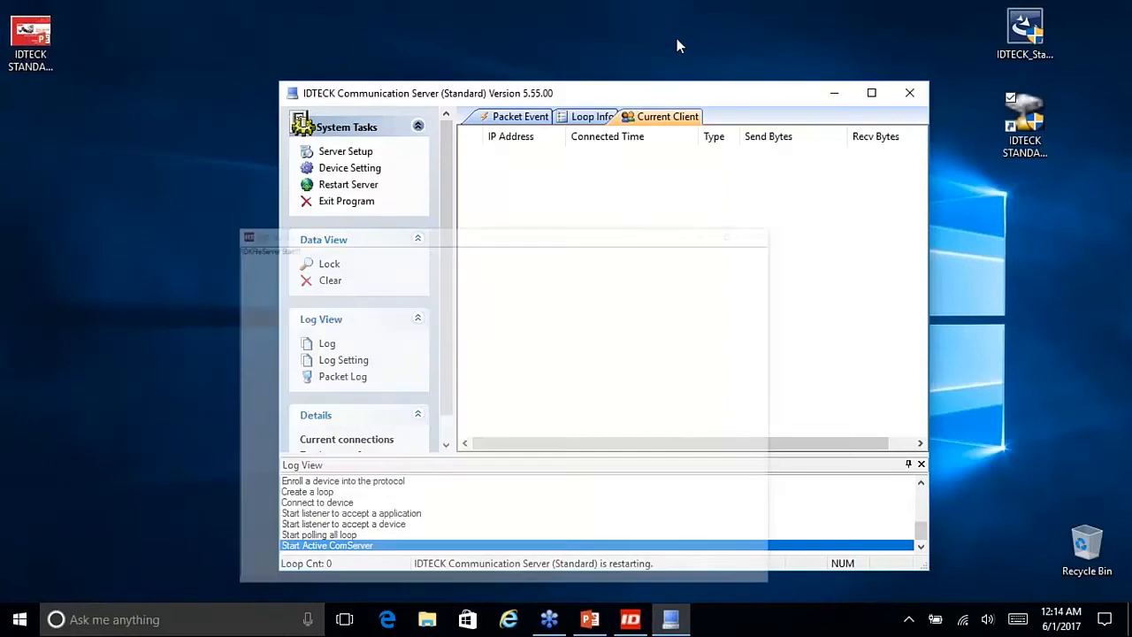
pyautogui.click(585, 118)
pyautogui.click(520, 119)
pyautogui.click(593, 117)
pyautogui.click(661, 117)
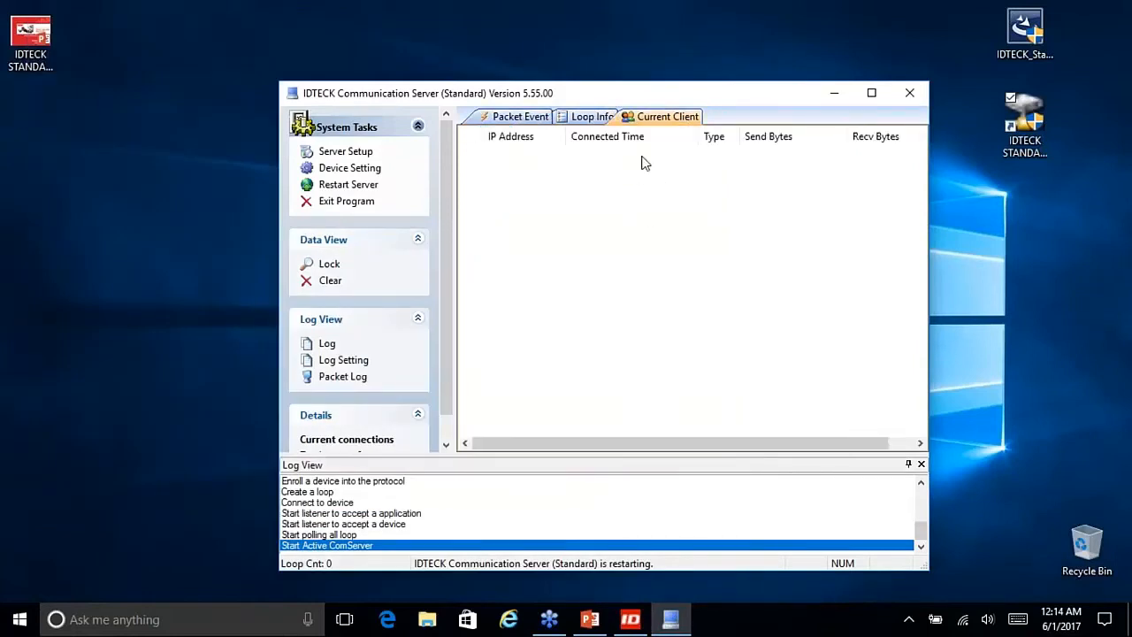
pyautogui.moveTo(656, 102); pyautogui.dragTo(604, 110)
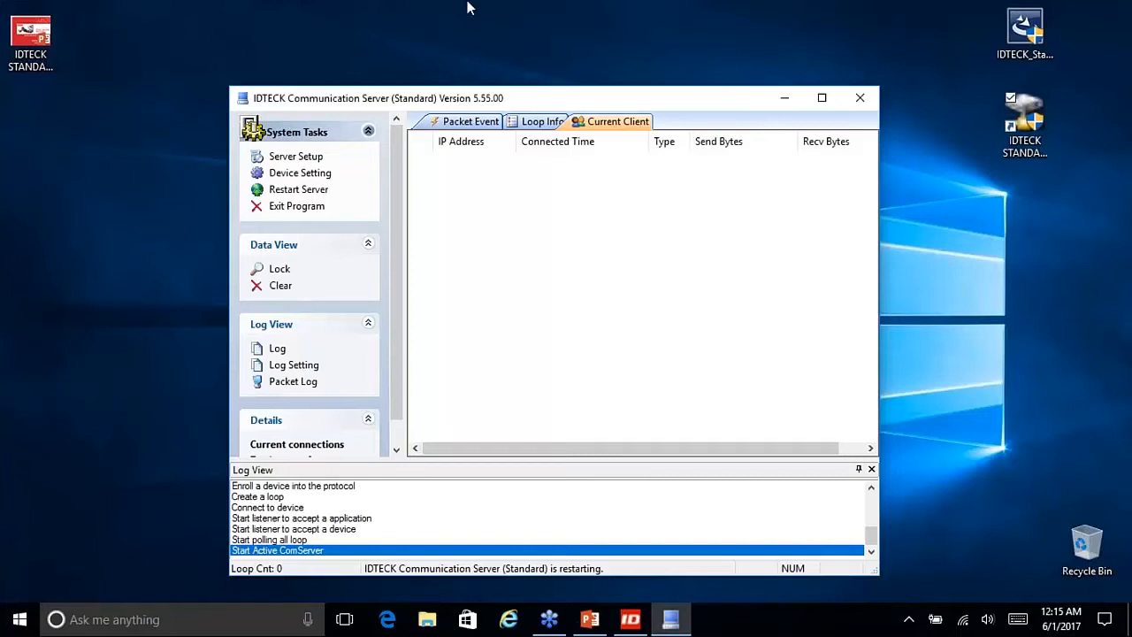
pyautogui.click(1123, 67)
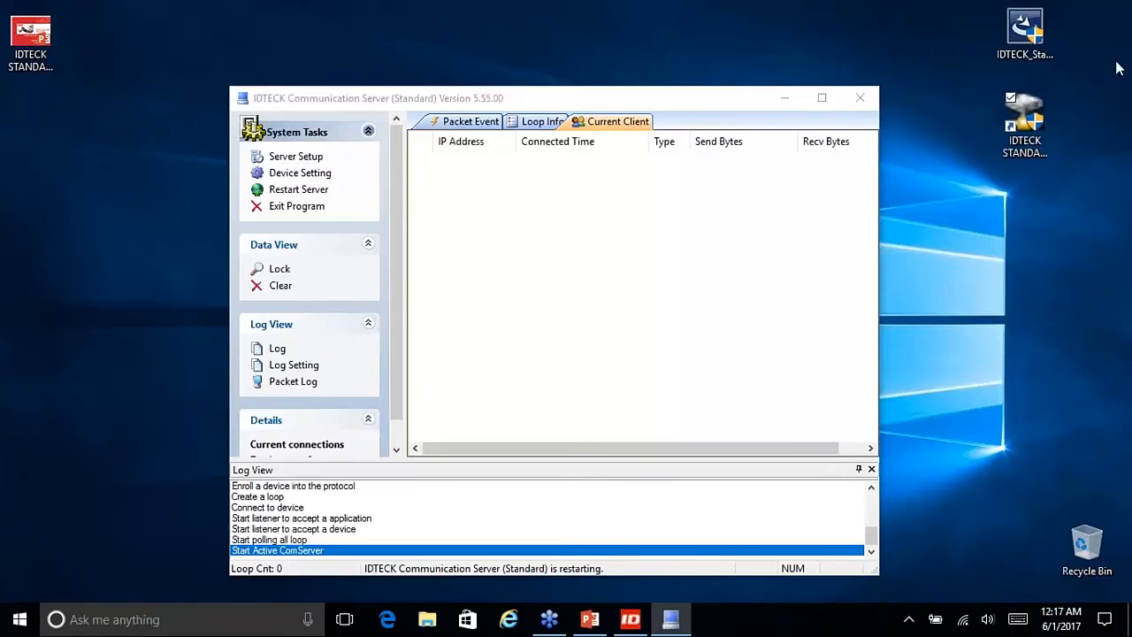
pyautogui.moveTo(543, 84); pyautogui.dragTo(541, 37)
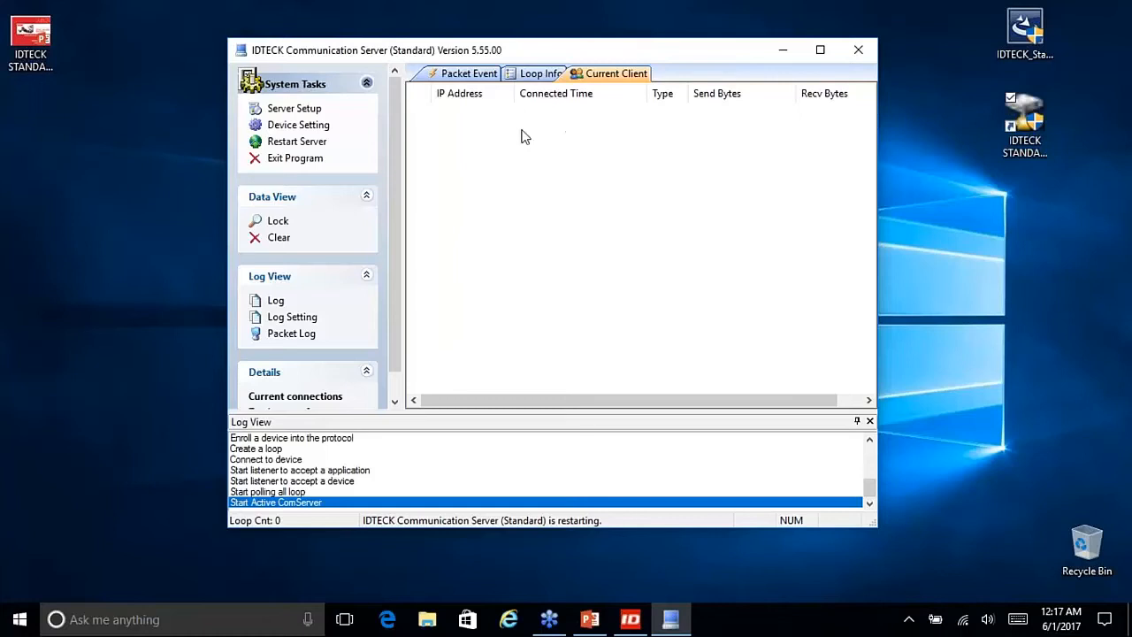
# Step: Inspect the Server IP, Database Name, User Name and User Password rows for IDTECK_STD
pyautogui.click(316, 115)
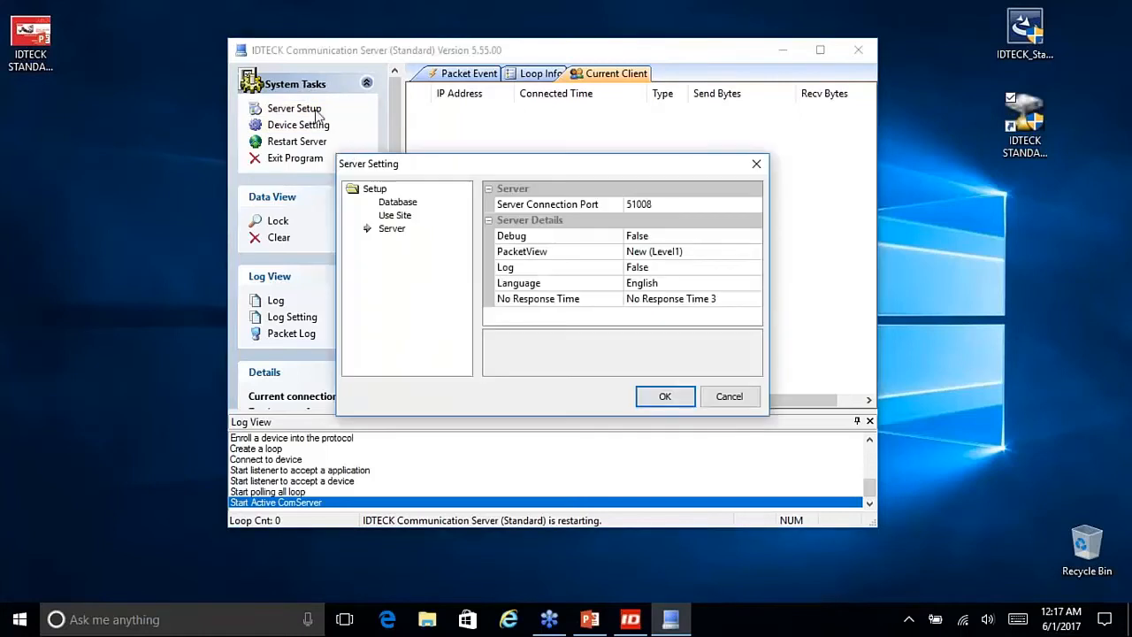
pyautogui.click(397, 203)
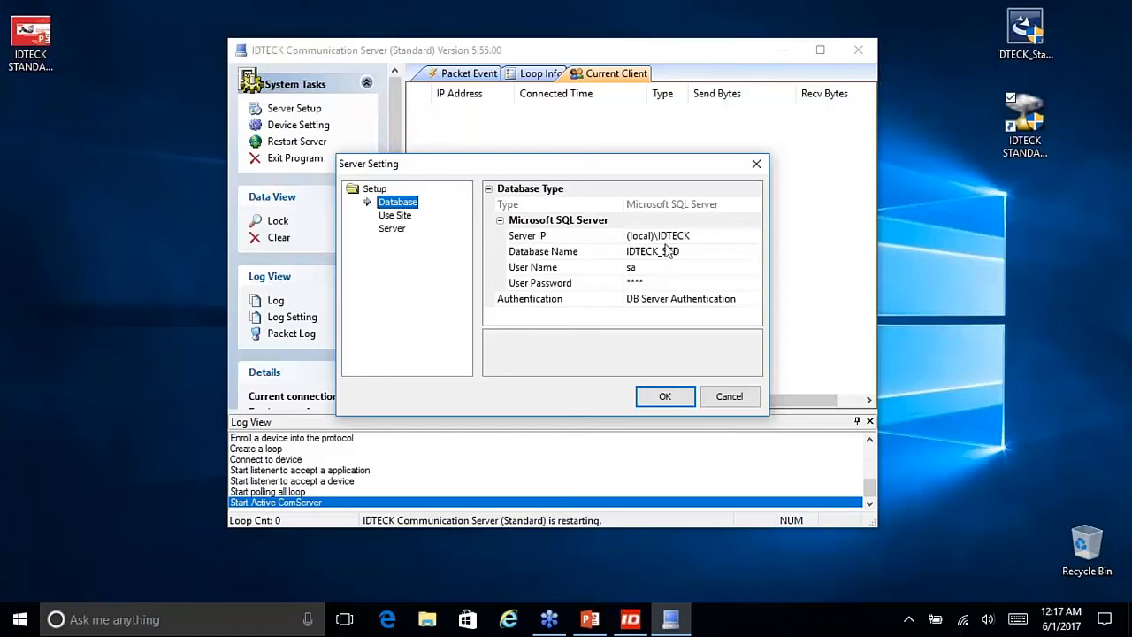
pyautogui.click(695, 236)
pyautogui.click(698, 256)
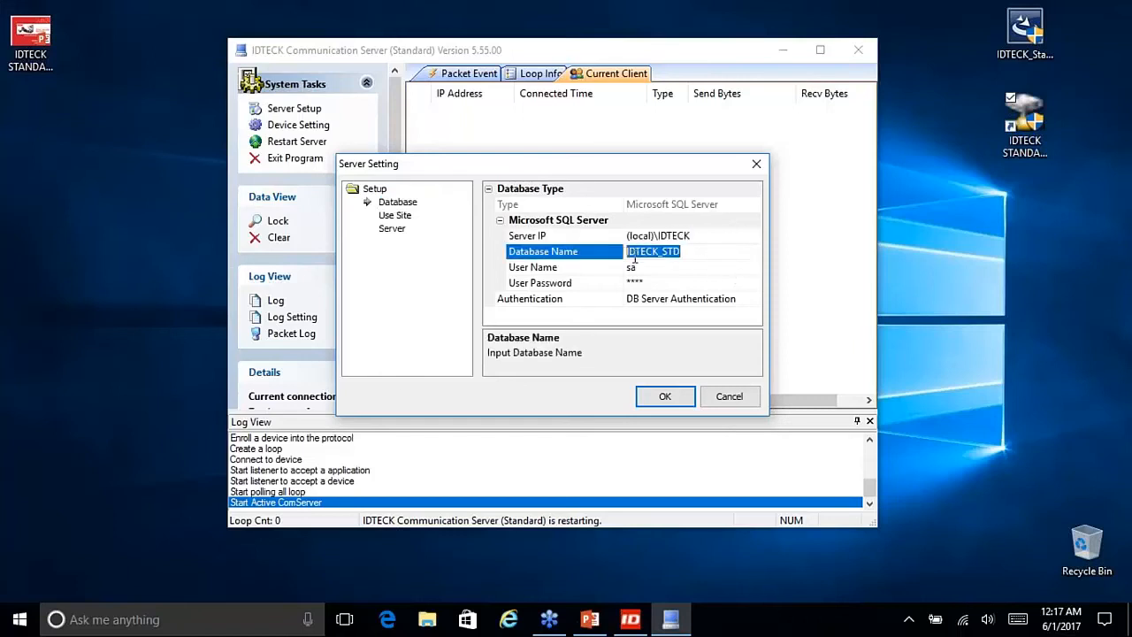
pyautogui.click(660, 268)
pyautogui.click(601, 282)
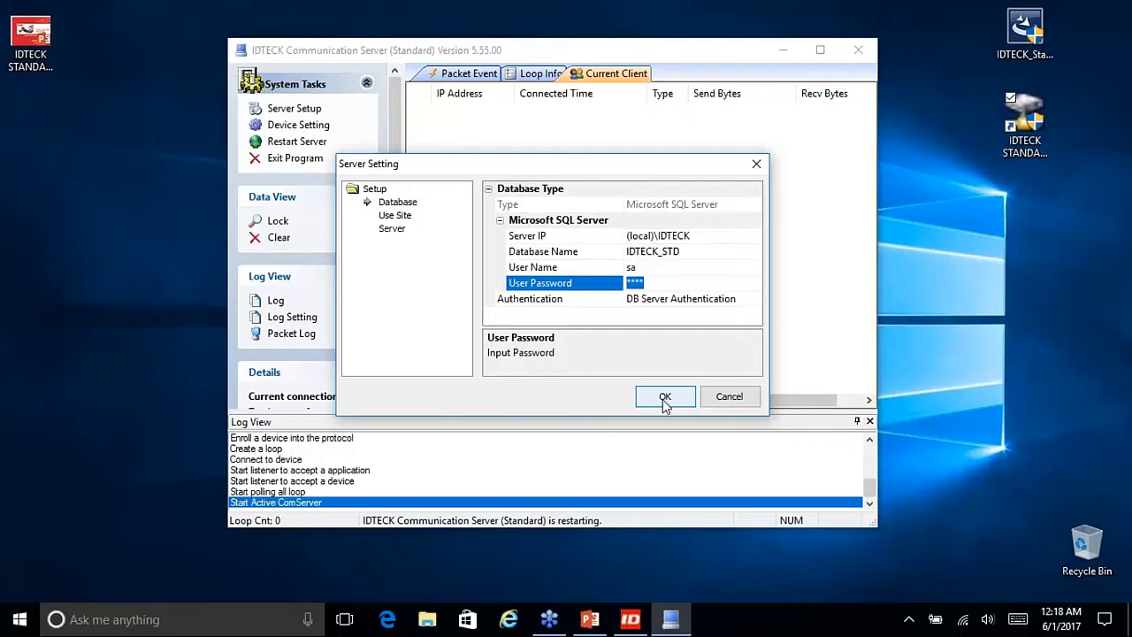
# Step: Keep Use Site ID 1 (Default Site), confirm with OK, and minimize the Communication Server window
pyautogui.click(400, 216)
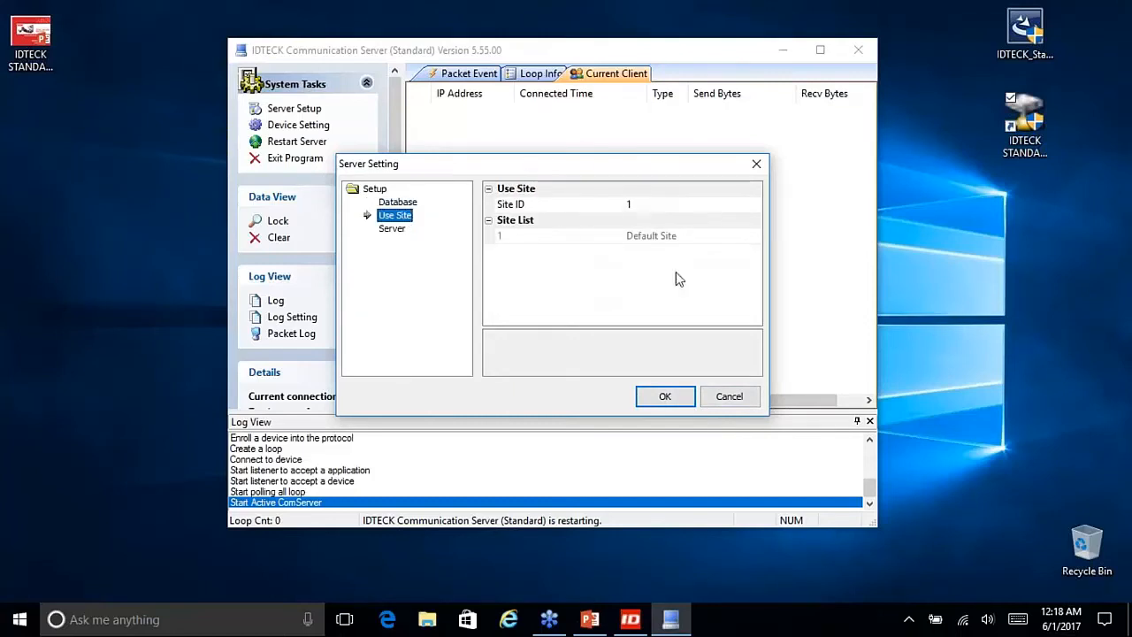
pyautogui.click(514, 206)
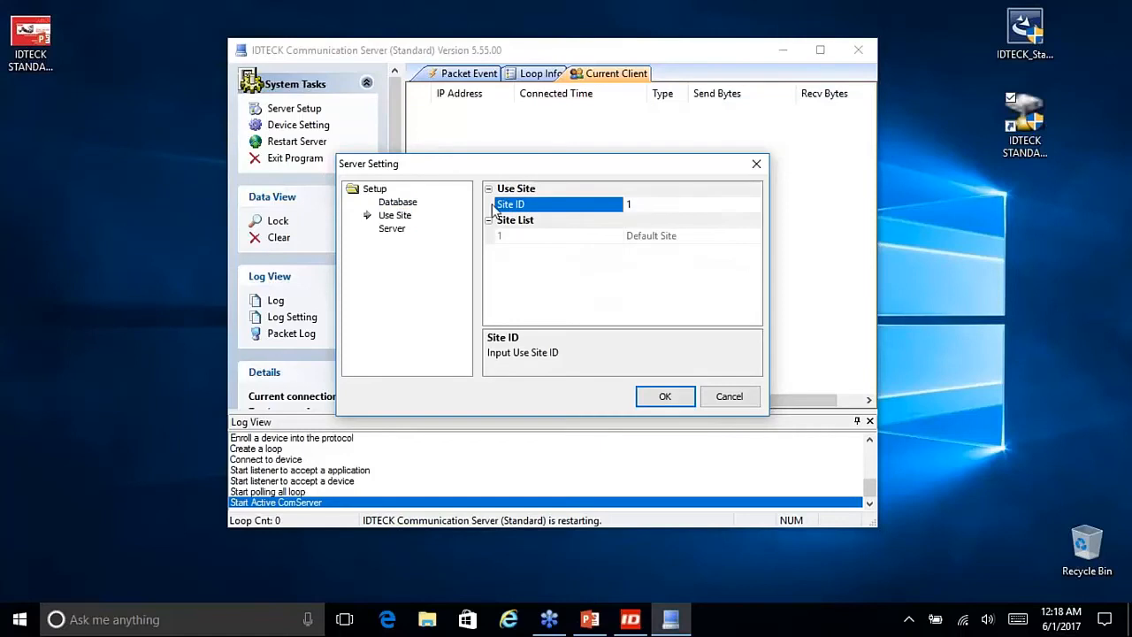
pyautogui.click(512, 235)
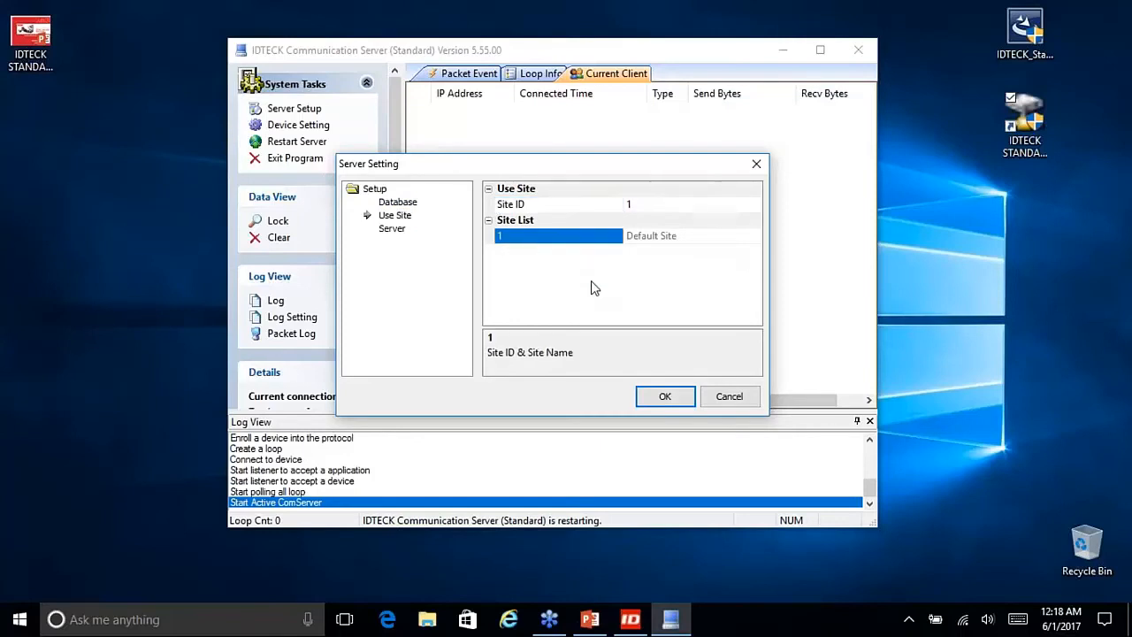
pyautogui.click(561, 206)
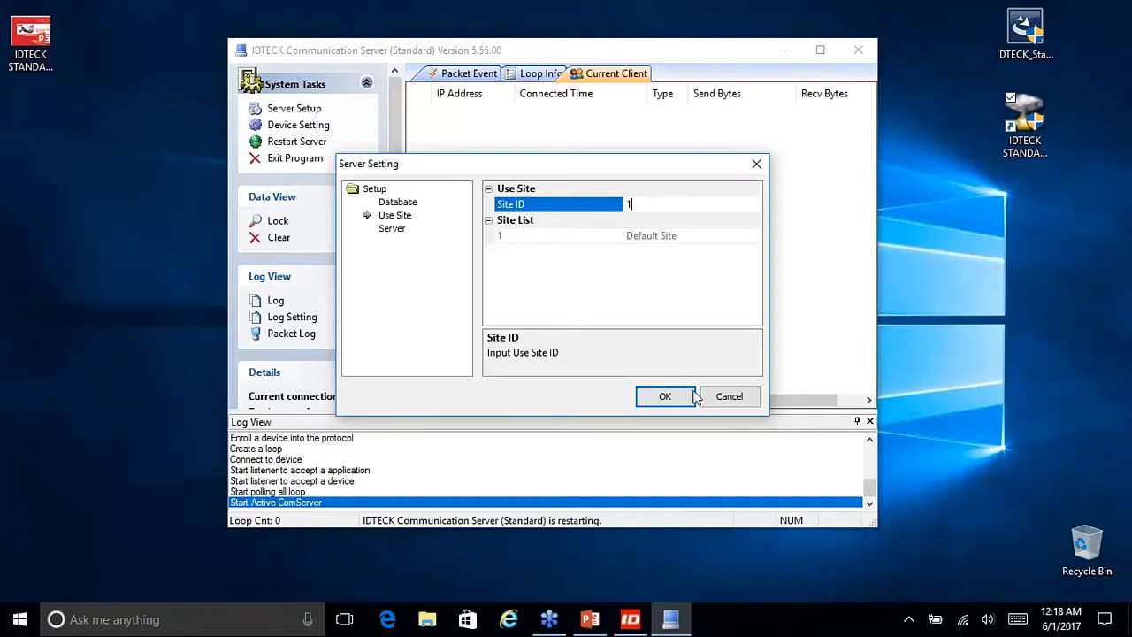
pyautogui.click(723, 402)
pyautogui.click(783, 50)
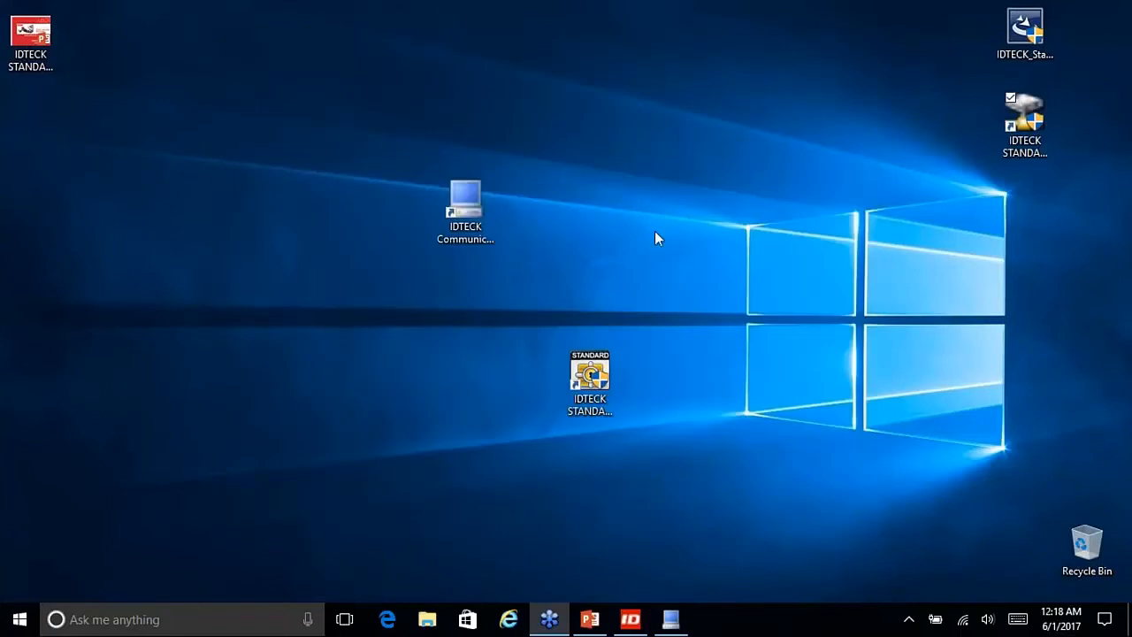
# Step: Place the STANDARD Server shortcut beside the Communication Server shortcut, keeping its name unchanged
pyautogui.moveTo(465, 215); pyautogui.dragTo(899, 215)
pyautogui.moveTo(611, 381); pyautogui.dragTo(549, 217)
pyautogui.press('F2')
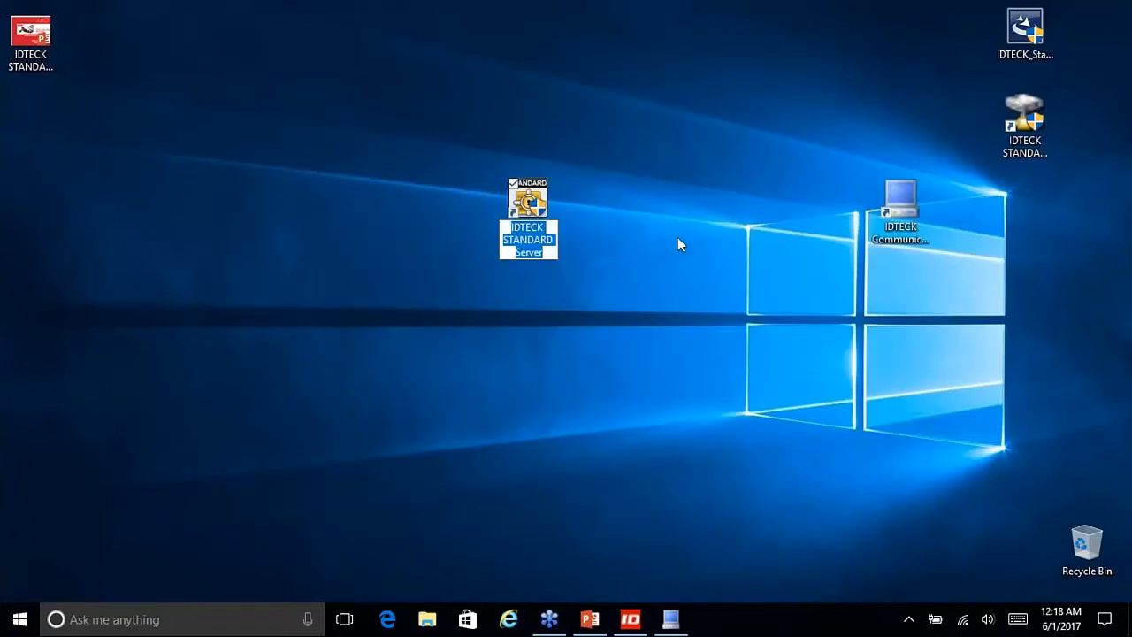
pyautogui.press('Escape')
# Step: Launch IDTECK STANDARD Server and reposition the light-version notice (500 users, 10 doors)
pyautogui.doubleClick(530, 219)
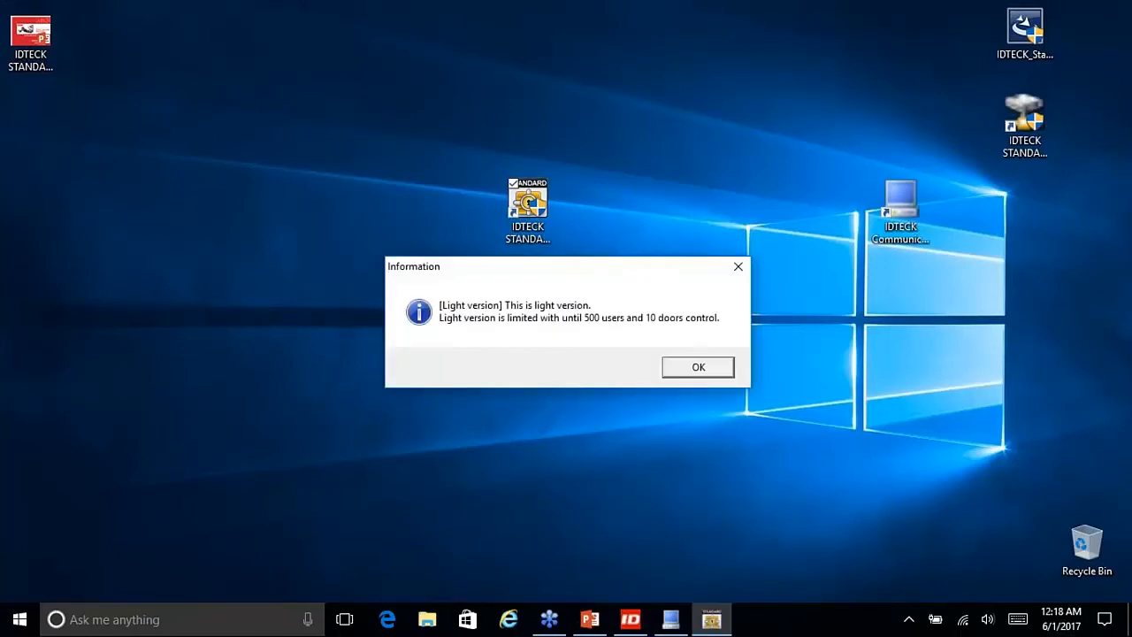
pyautogui.moveTo(568, 272); pyautogui.dragTo(588, 263)
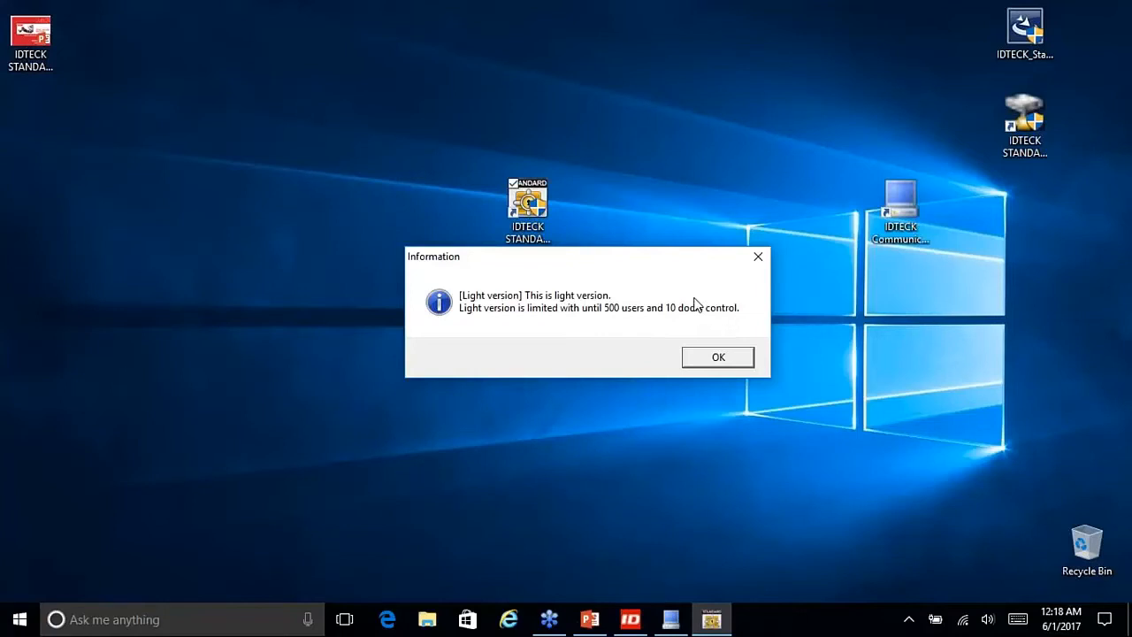
pyautogui.moveTo(594, 271)
pyautogui.mouseDown()
pyautogui.moveTo(404, 221)
pyautogui.moveTo(598, 282)
pyautogui.mouseUp()
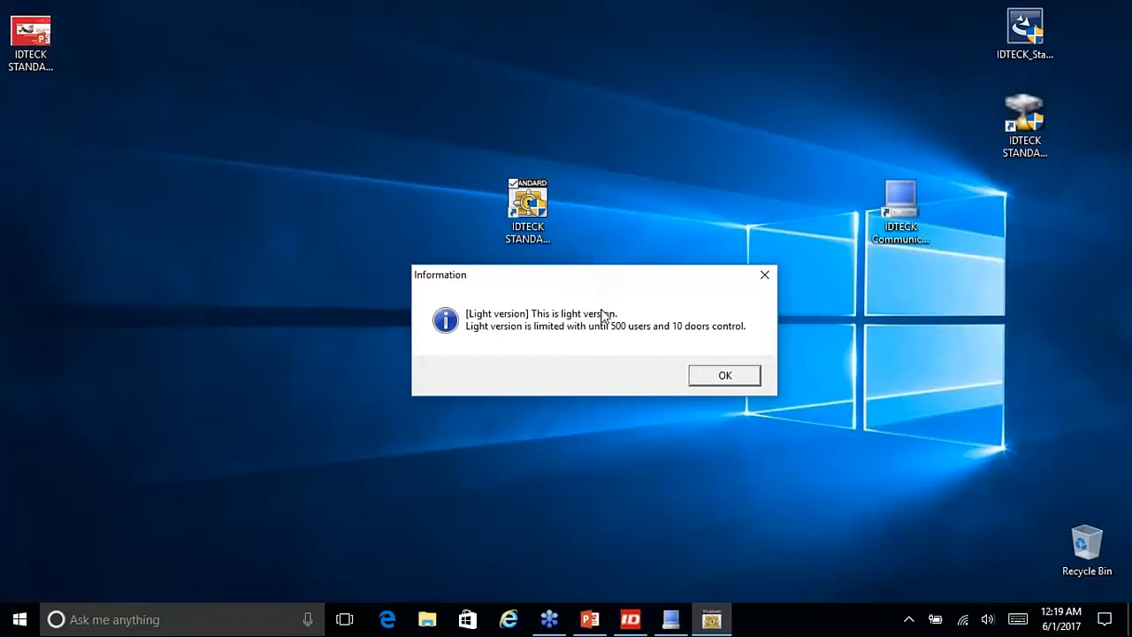
pyautogui.moveTo(584, 280); pyautogui.dragTo(553, 253)
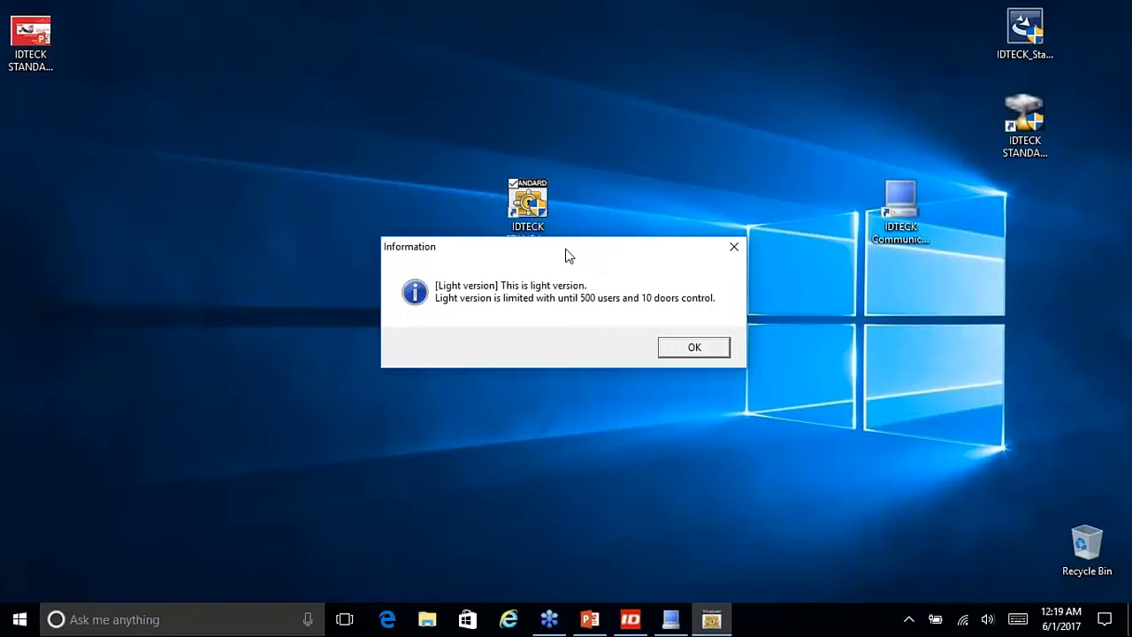
# Step: Dismiss the light-version notice and log in with the administrator ID and password
pyautogui.click(685, 346)
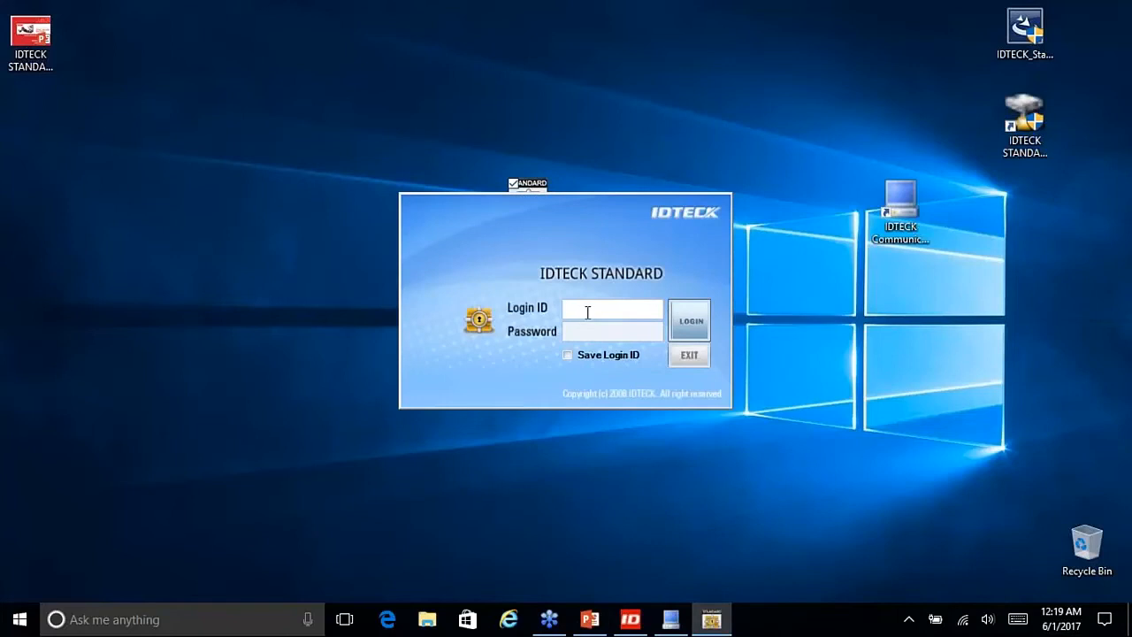
pyautogui.write('admin')
pyautogui.press('Tab')
pyautogui.write('admin')
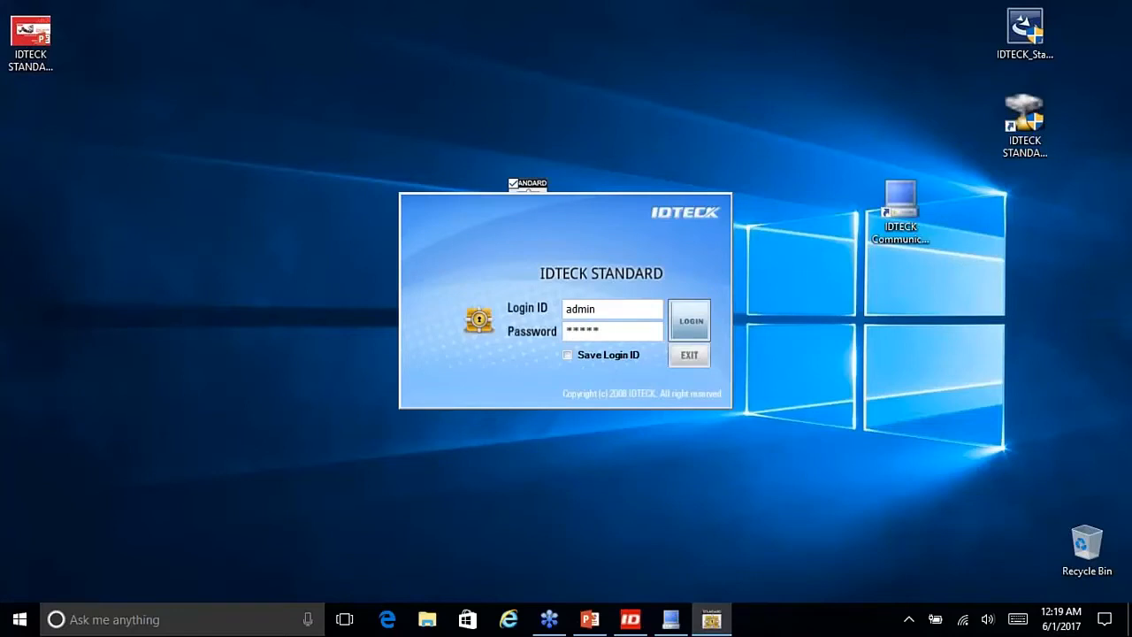
pyautogui.click(689, 323)
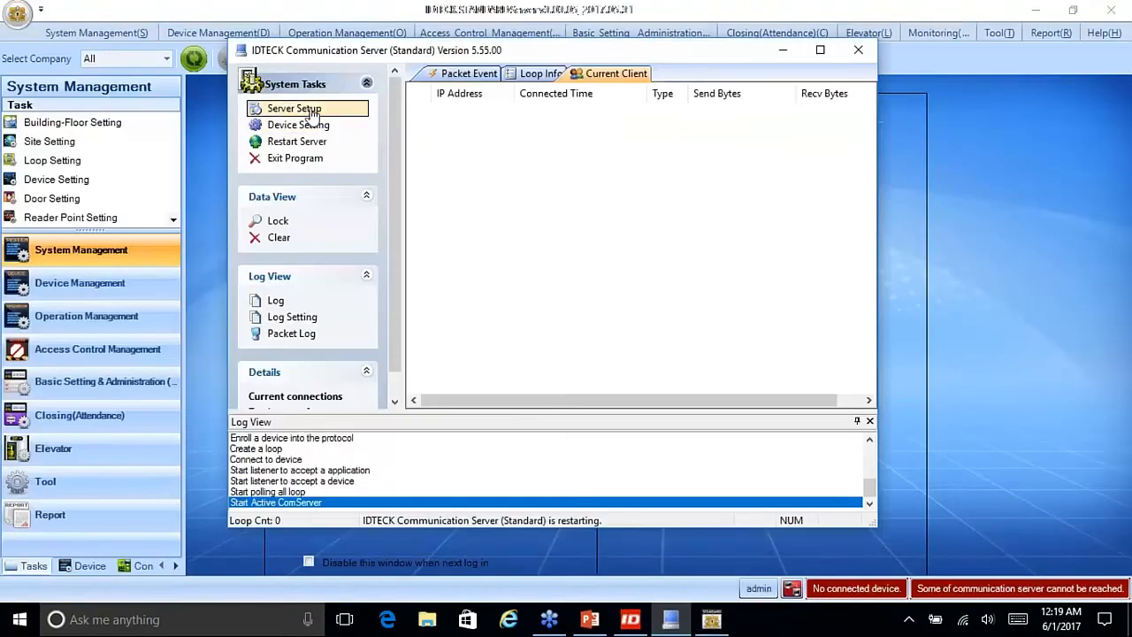
# Step: Confirm the server's Use Site ID is 1 for Default Site, cancel, and minimize the server window
pyautogui.click(301, 108)
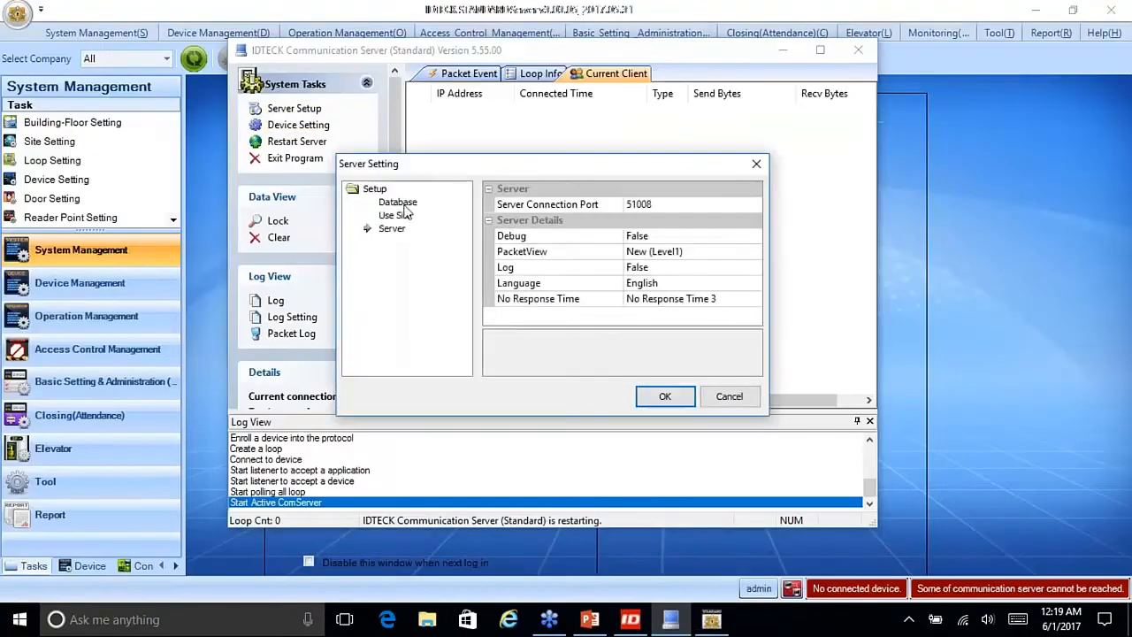
pyautogui.click(395, 215)
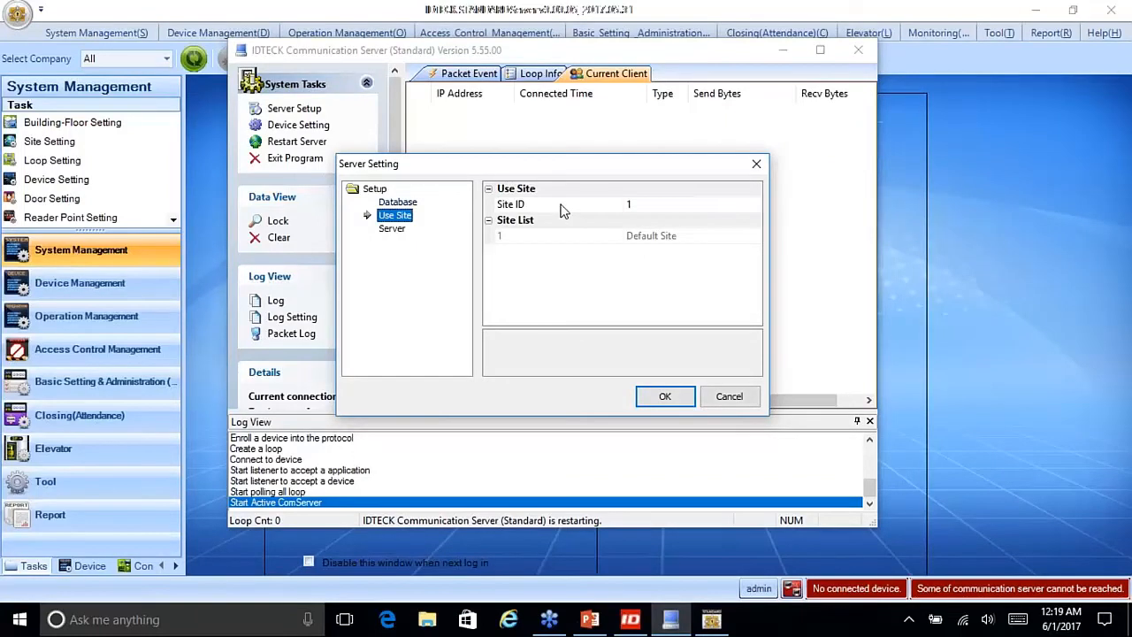
pyautogui.click(643, 209)
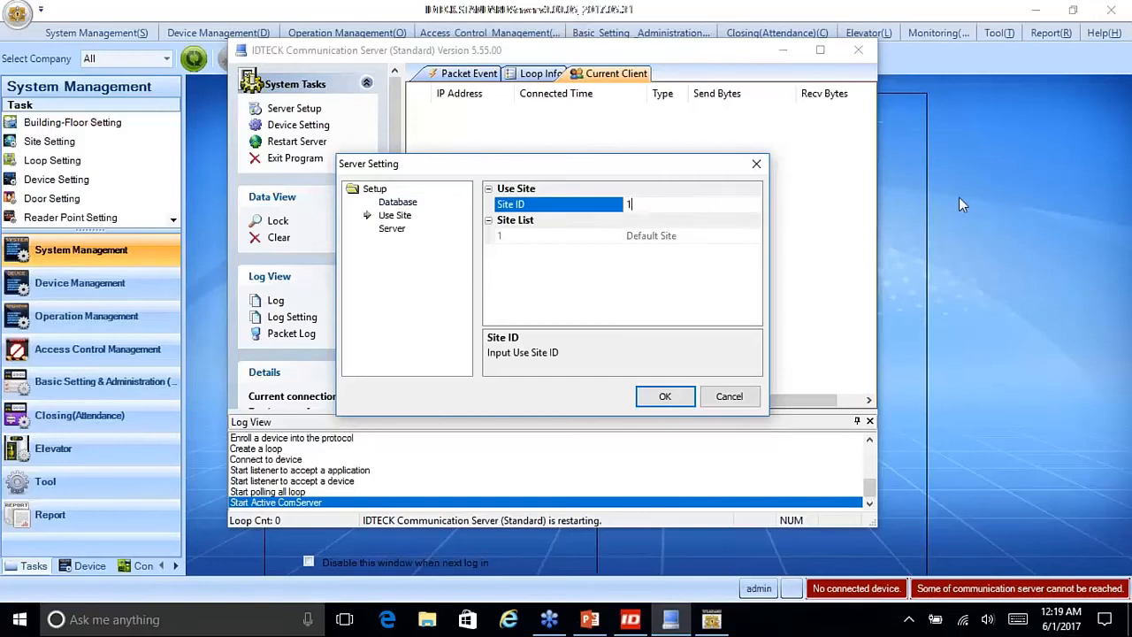
pyautogui.click(517, 237)
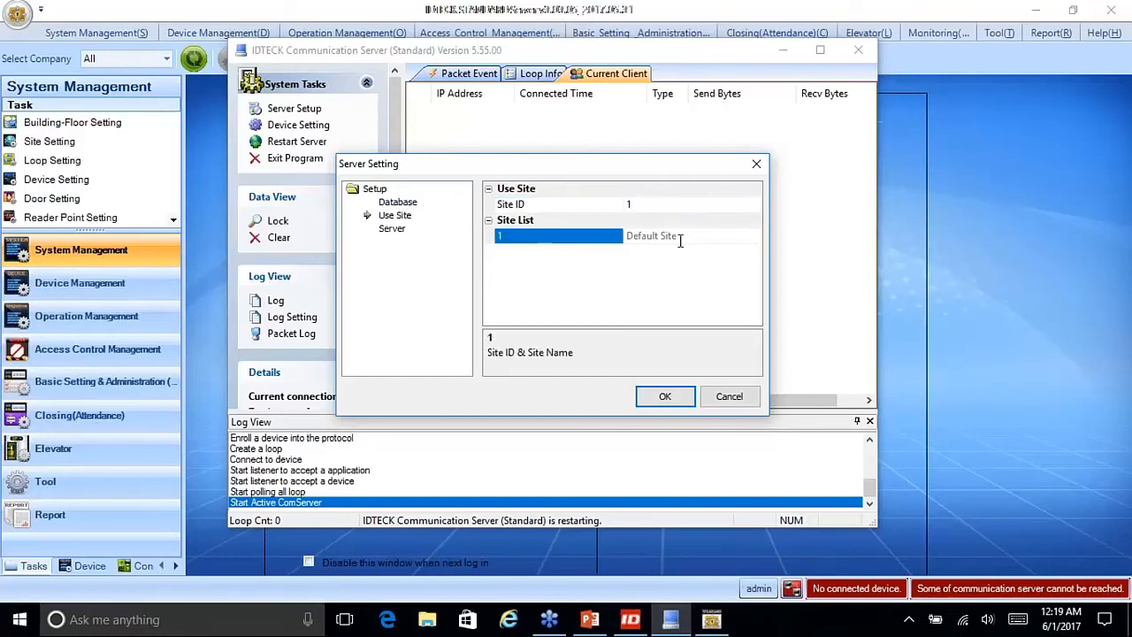
pyautogui.click(728, 396)
pyautogui.click(781, 50)
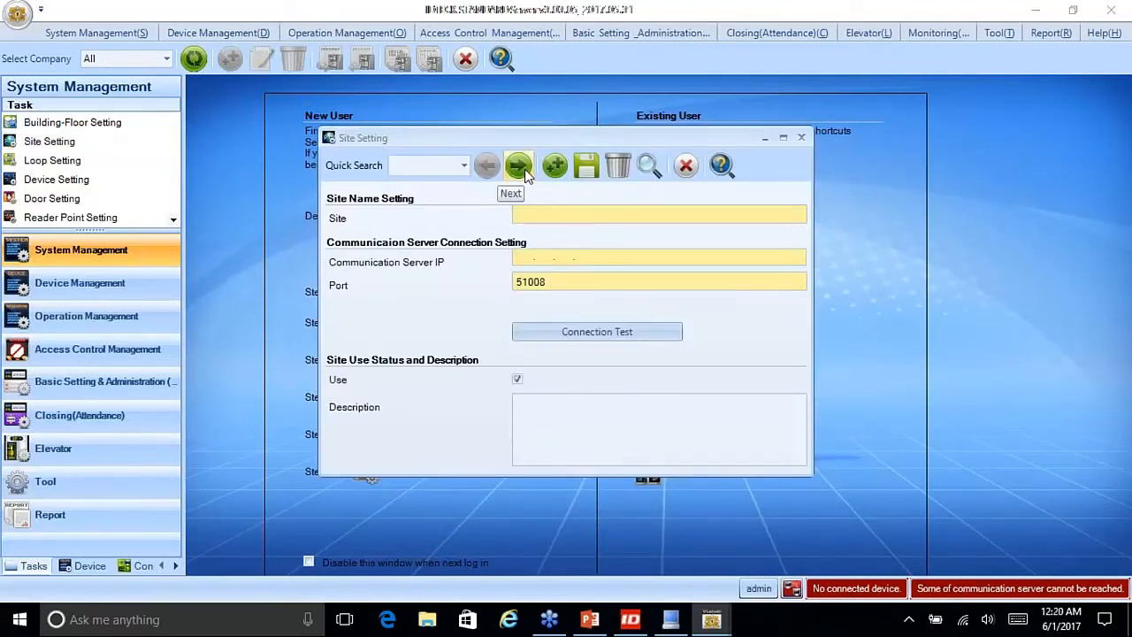
# Step: Load the Default Site record (IP 0.0.0.0, port 51008) and select its site name
pyautogui.click(521, 168)
pyautogui.moveTo(569, 215); pyautogui.dragTo(498, 215)
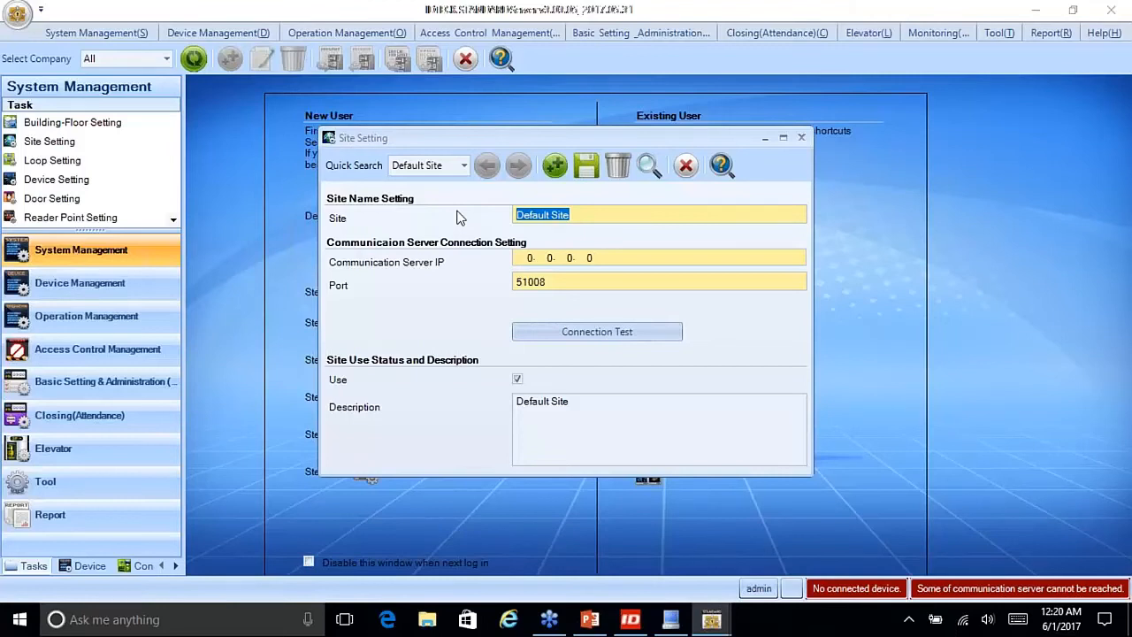
pyautogui.click(670, 619)
# Step: Recheck that Use Site ID is still 1 without changes, then close the Communication Server window
pyautogui.click(299, 110)
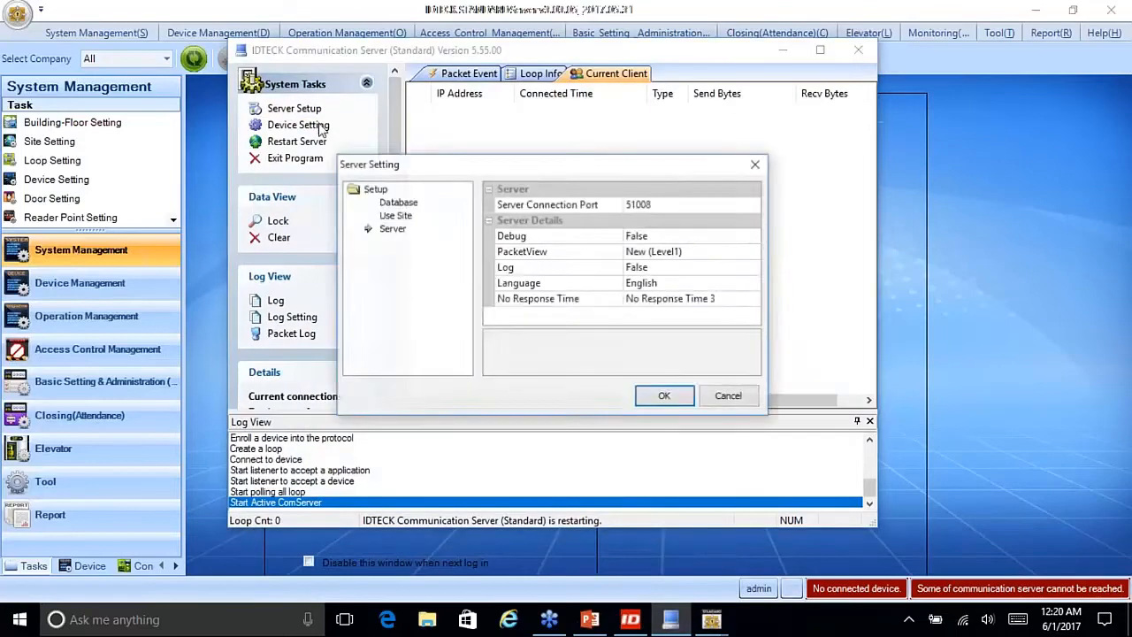
pyautogui.click(395, 215)
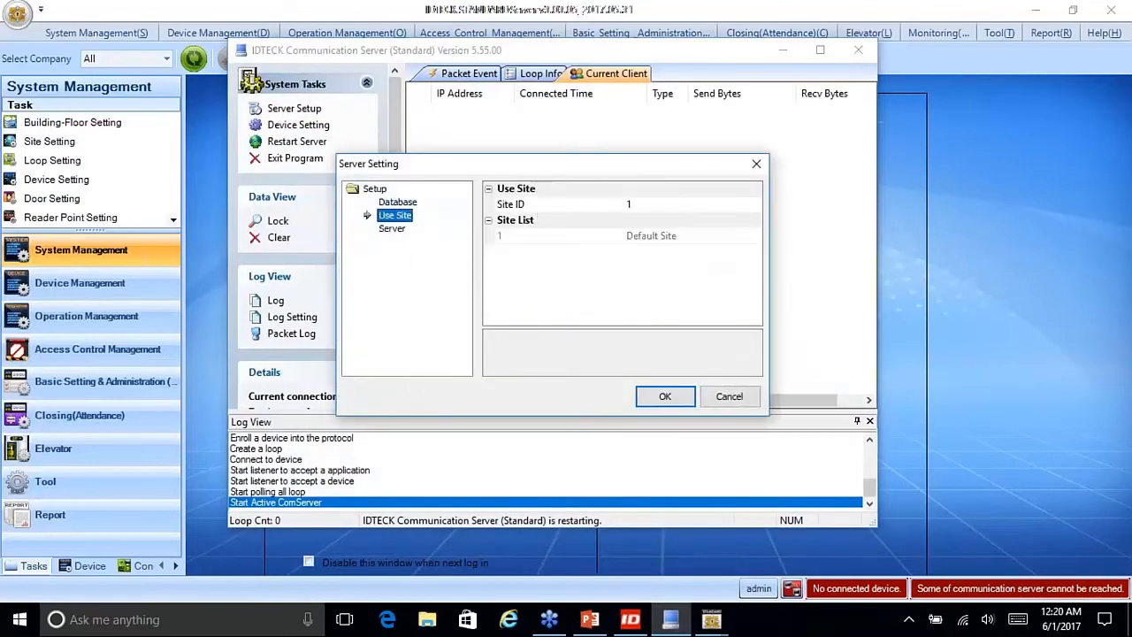
pyautogui.click(637, 206)
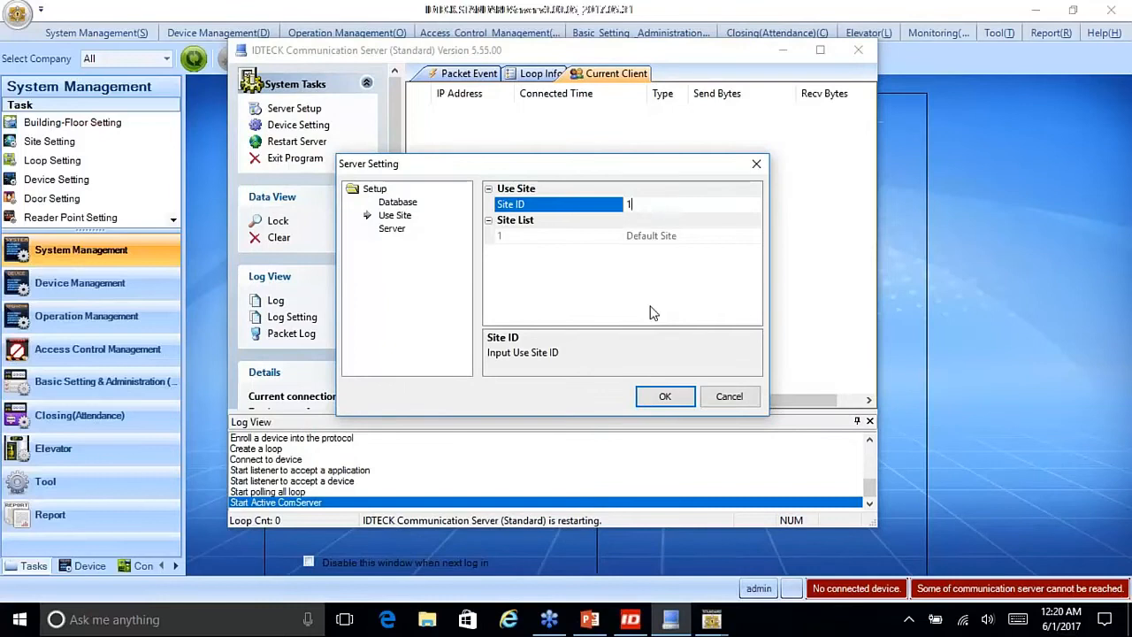
pyautogui.click(728, 400)
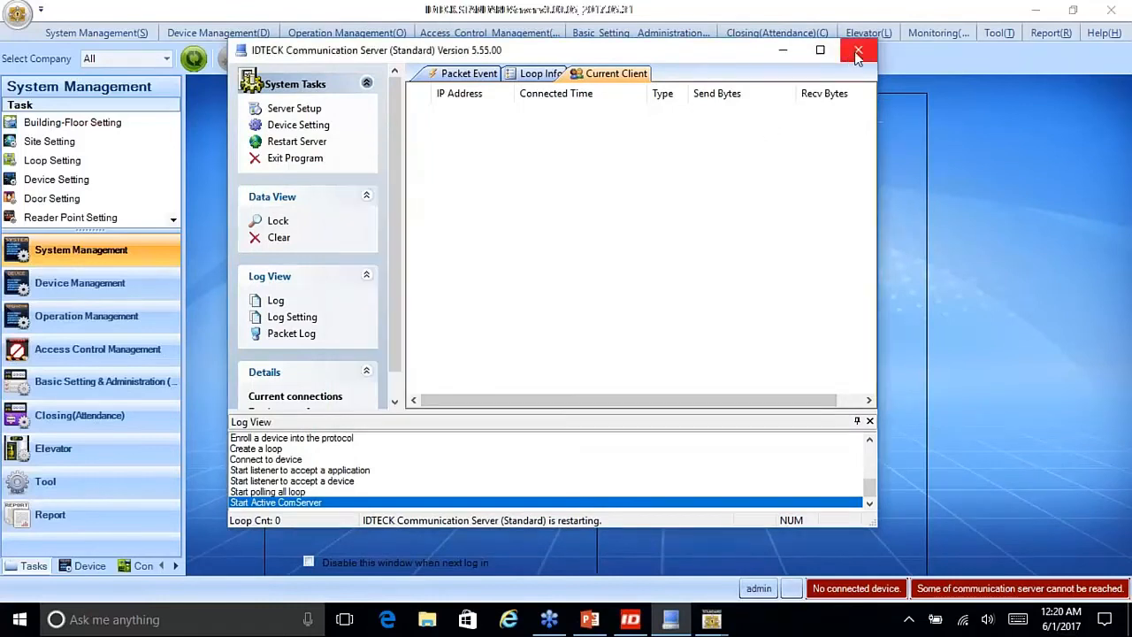
pyautogui.click(857, 49)
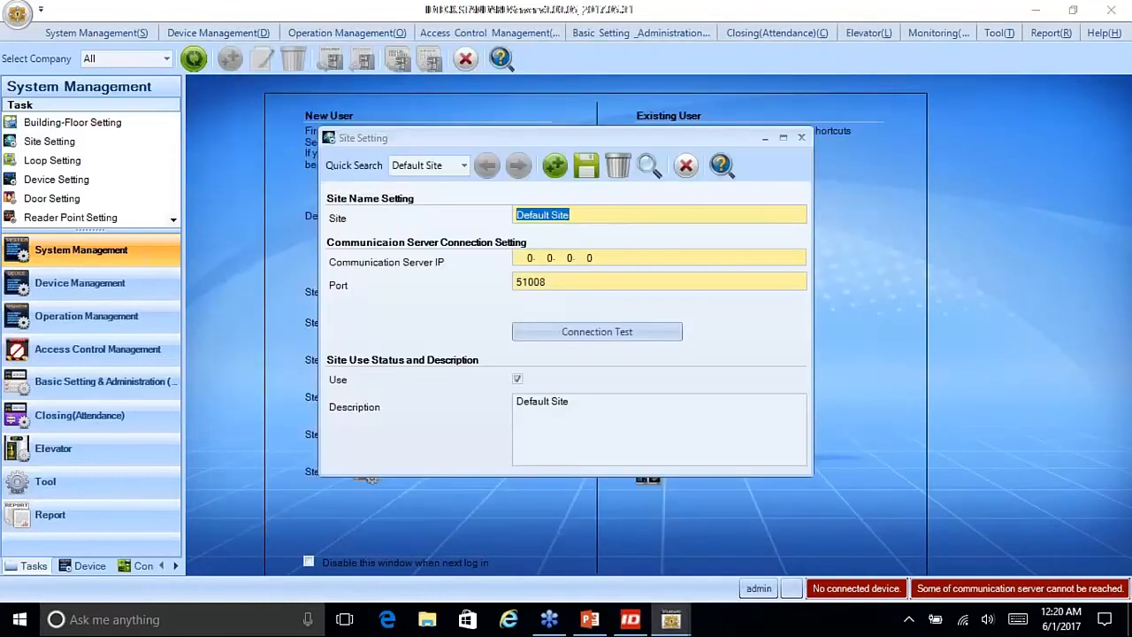
# Step: Name the site 'test site' and move to the Communication Server IP field
pyautogui.moveTo(695, 250)
pyautogui.moveTo(581, 215)
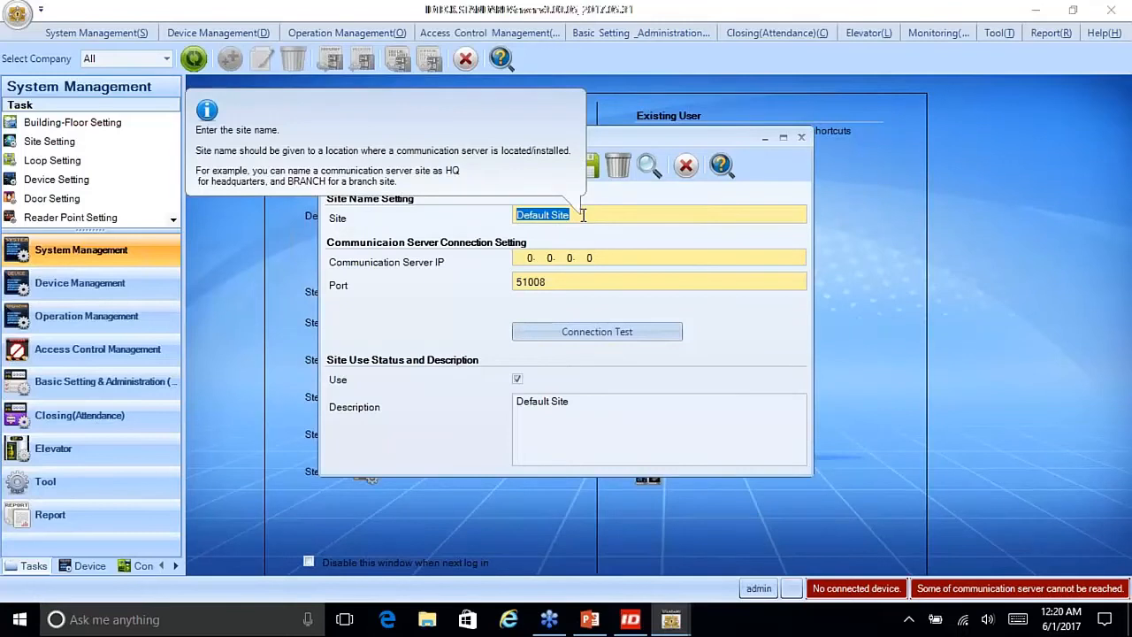
pyautogui.write('test site')
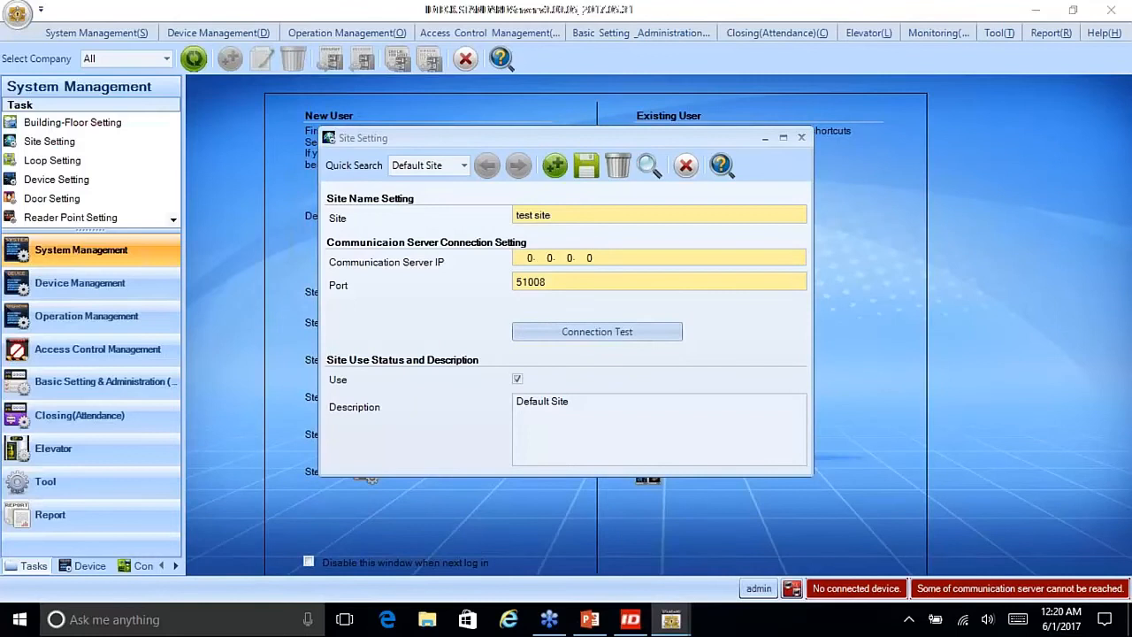
pyautogui.press('Tab')
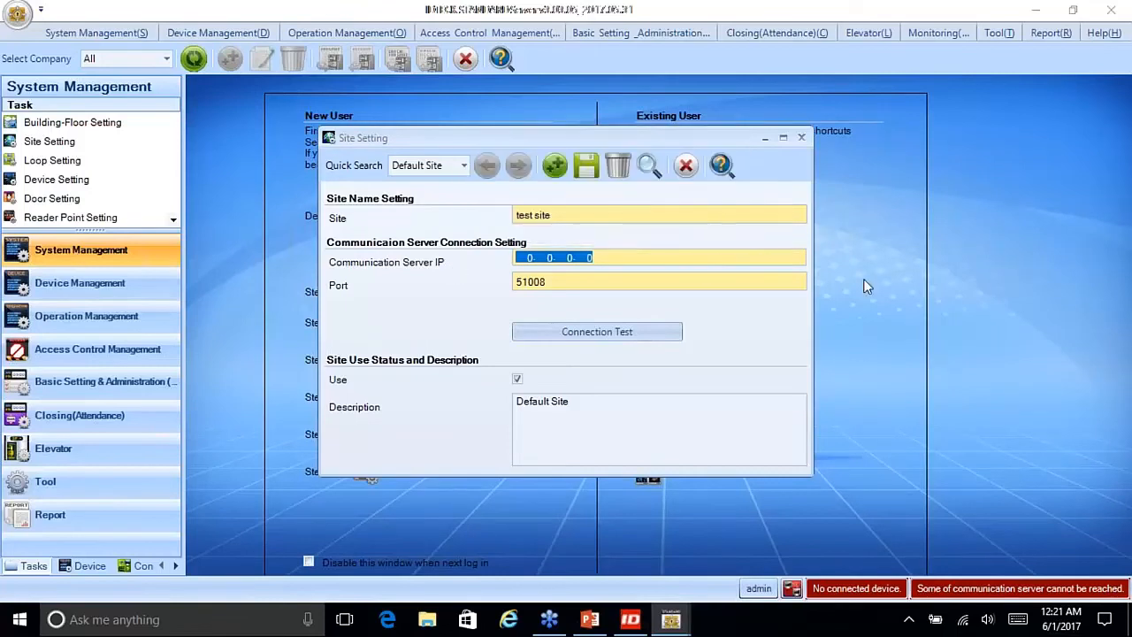
# Step: Open a Command Prompt with Win+R and cmd
pyautogui.press('super+r')
pyautogui.write('cmd')
pyautogui.press('Return')
# Step: Run ipconfig /all and find the Wi-Fi adapter's IPv4 address 192.168.1.78
pyautogui.write('ipconfig /all')
pyautogui.press('Return')
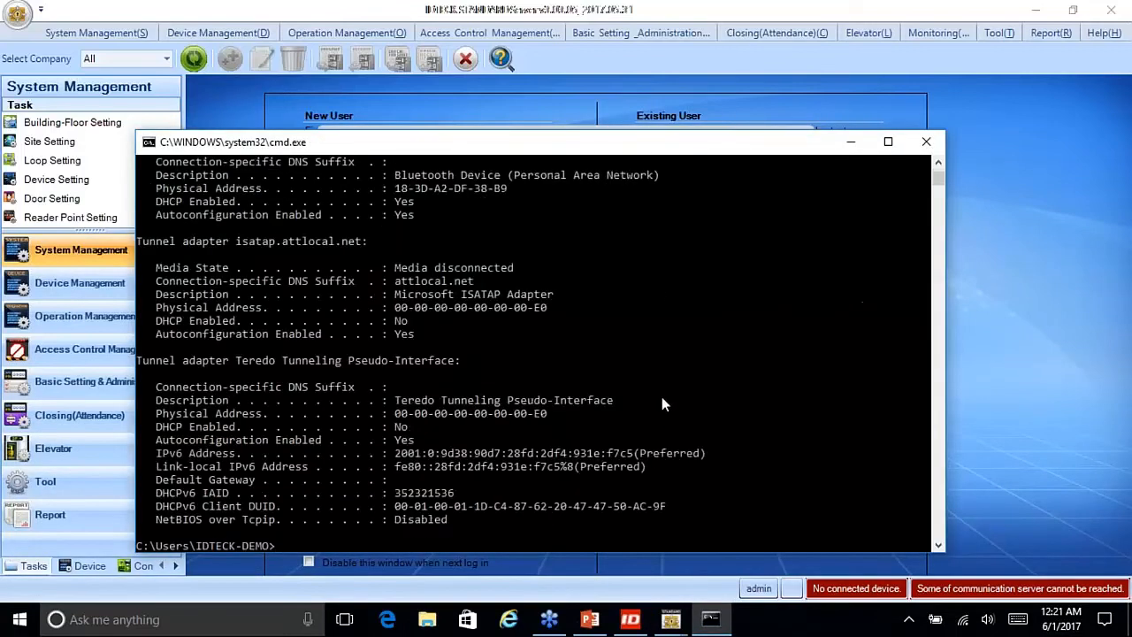
pyautogui.scroll(15, 661, 398)
pyautogui.scroll(-2, 642, 380)
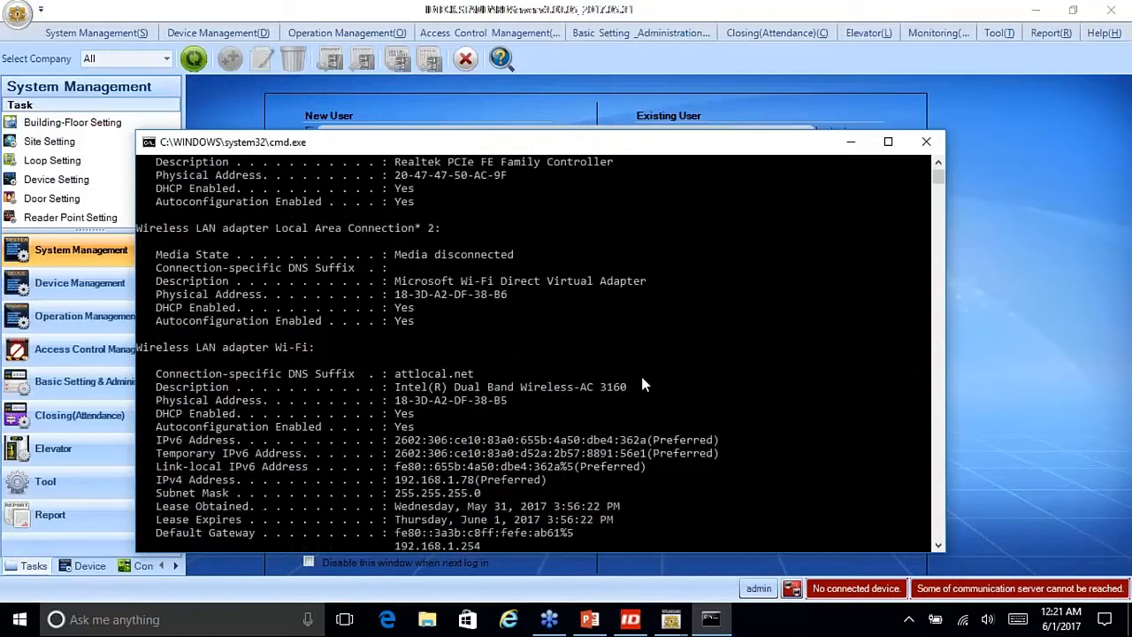
pyautogui.scroll(-4, 643, 384)
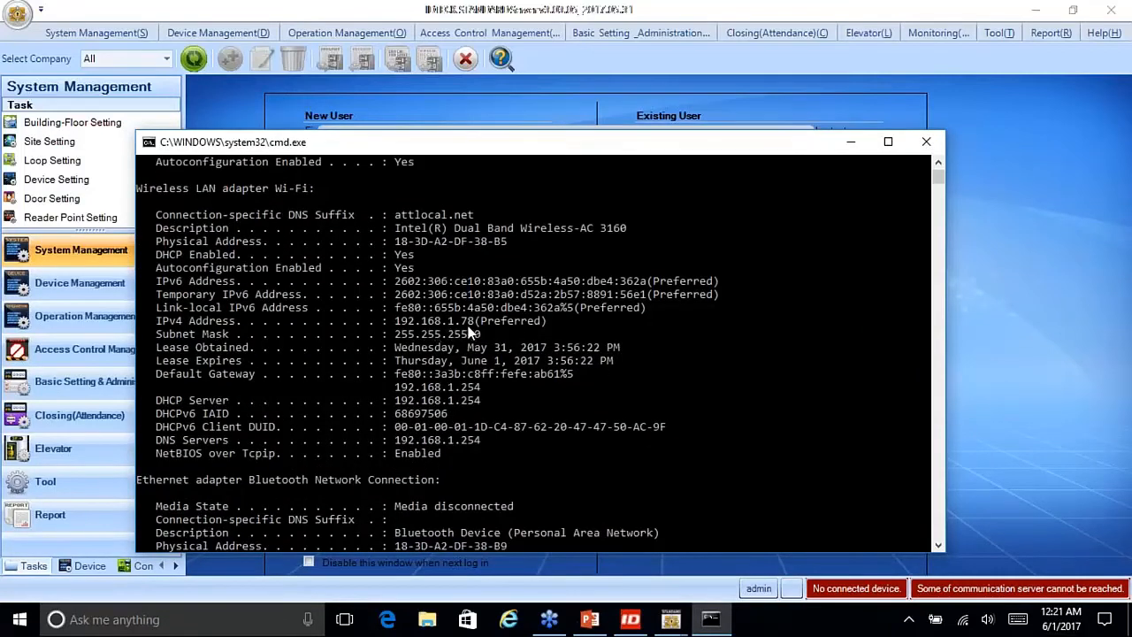
# Step: Close the Command Prompt and enter 192.168.1.78 as the Communication Server IP
pyautogui.click(926, 141)
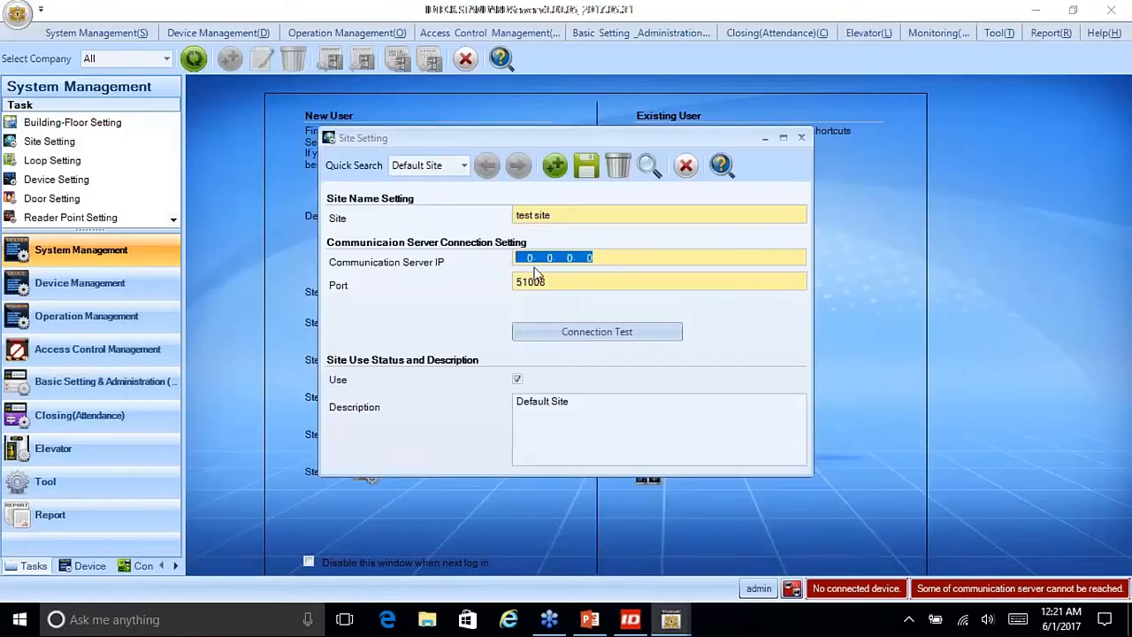
pyautogui.press('BackSpace')
pyautogui.write('192.168.  1.  78')
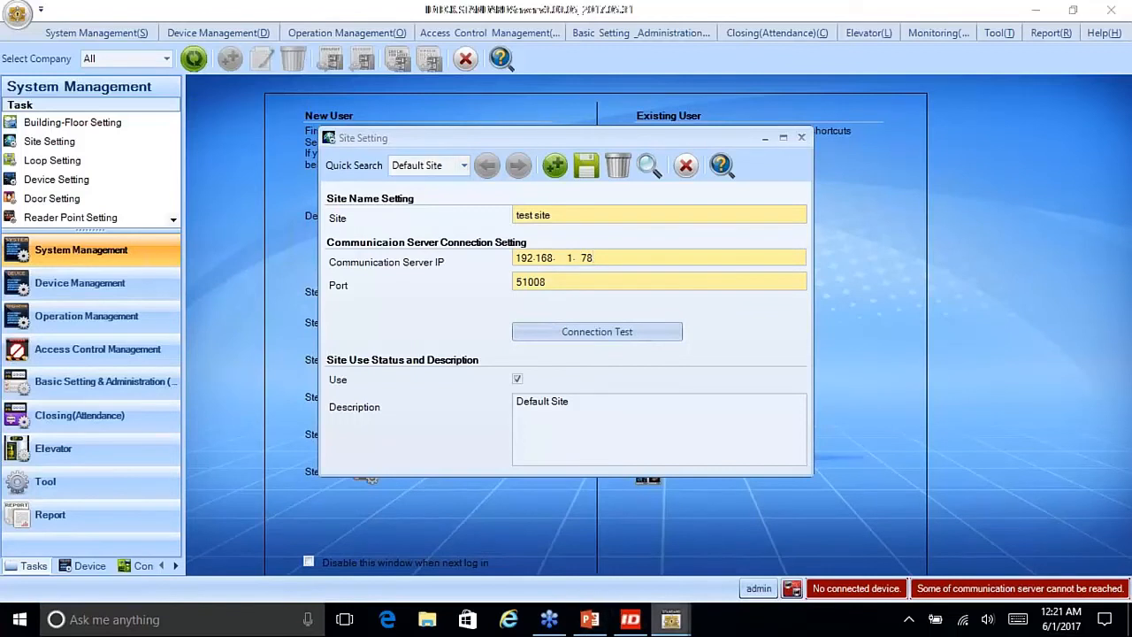
pyautogui.click(908, 619)
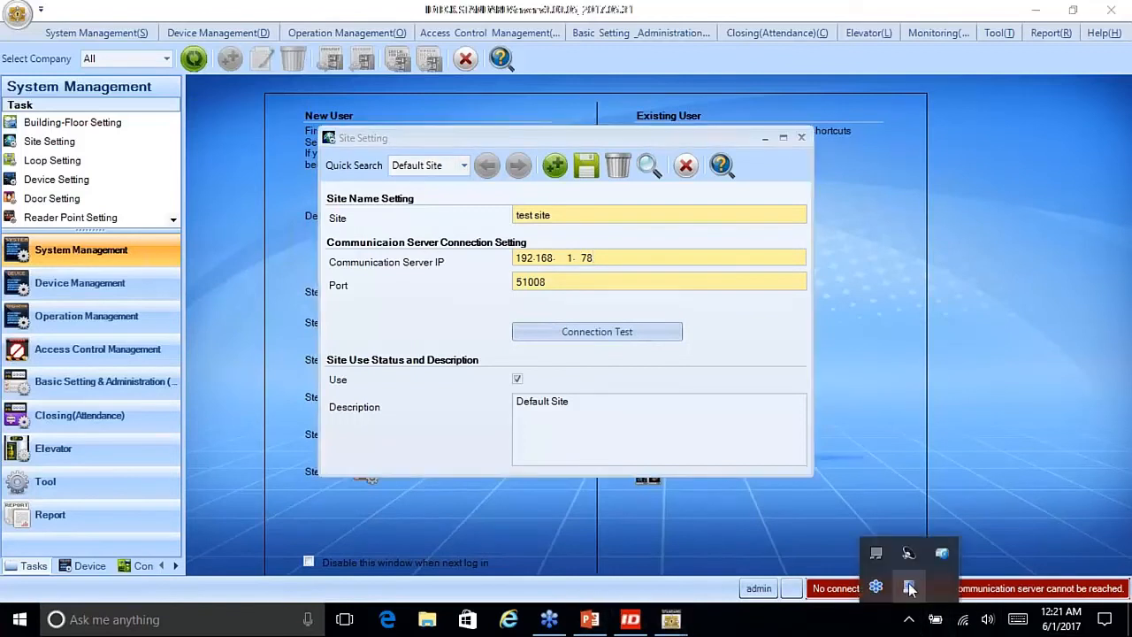
pyautogui.doubleClick(908, 585)
pyautogui.click(305, 109)
pyautogui.click(394, 216)
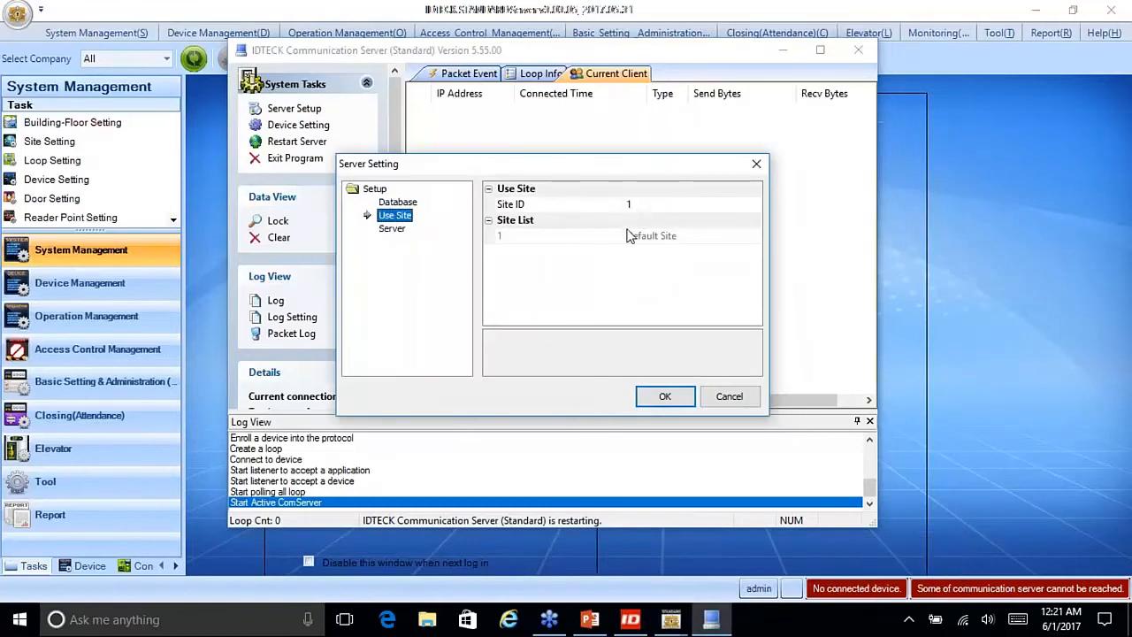
pyautogui.click(728, 396)
pyautogui.click(782, 50)
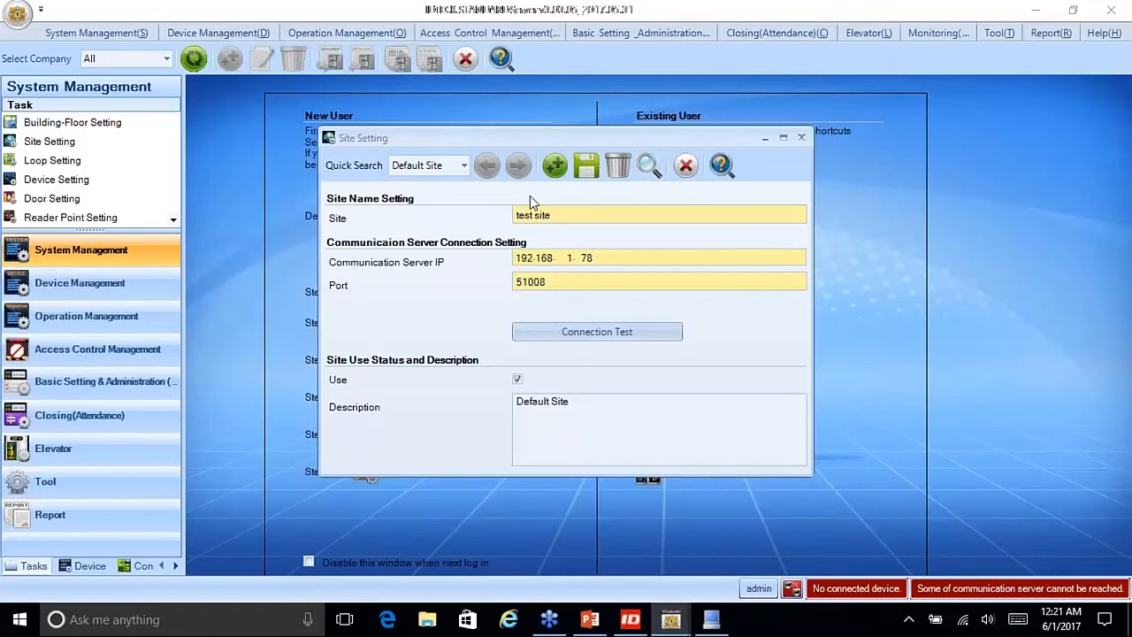
# Step: Close Site Setting without saving the test site name and 192.168.1.78 address
pyautogui.moveTo(563, 218); pyautogui.dragTo(503, 189)
pyautogui.moveTo(607, 256); pyautogui.dragTo(455, 258)
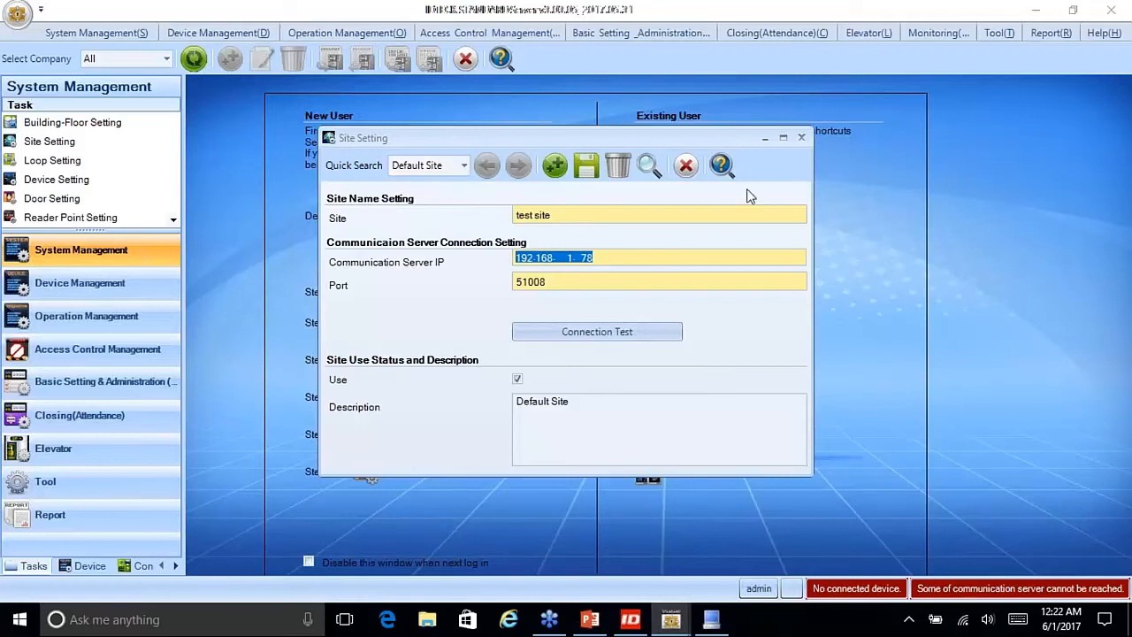
pyautogui.click(686, 165)
# Step: Reopen Site Setting on Default Site and begin a new site record
pyautogui.click(50, 141)
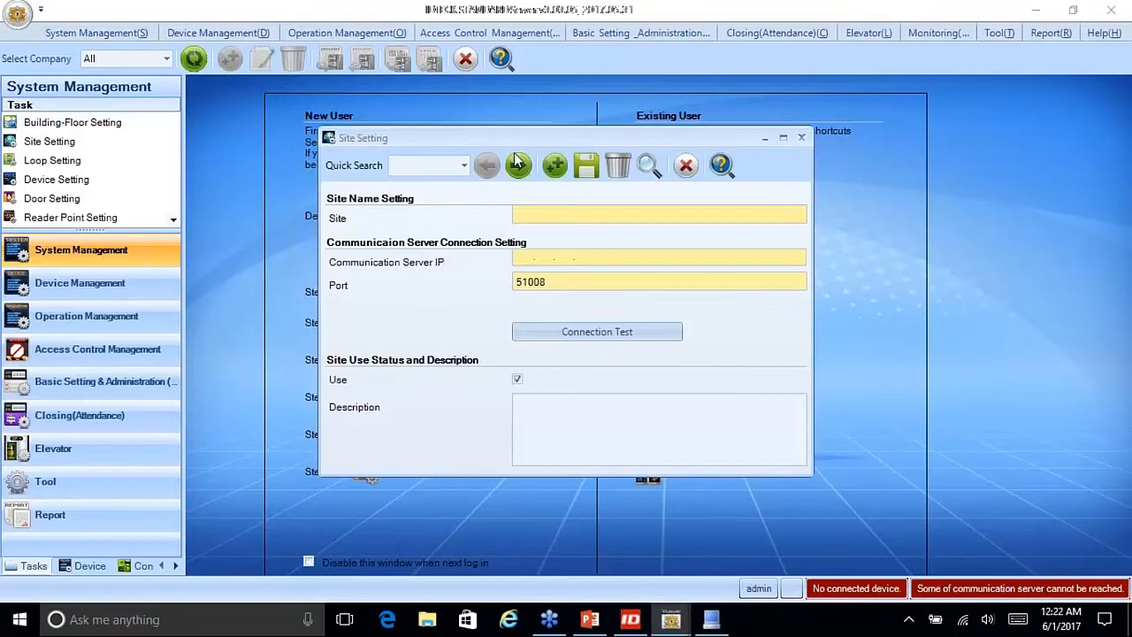
pyautogui.click(518, 165)
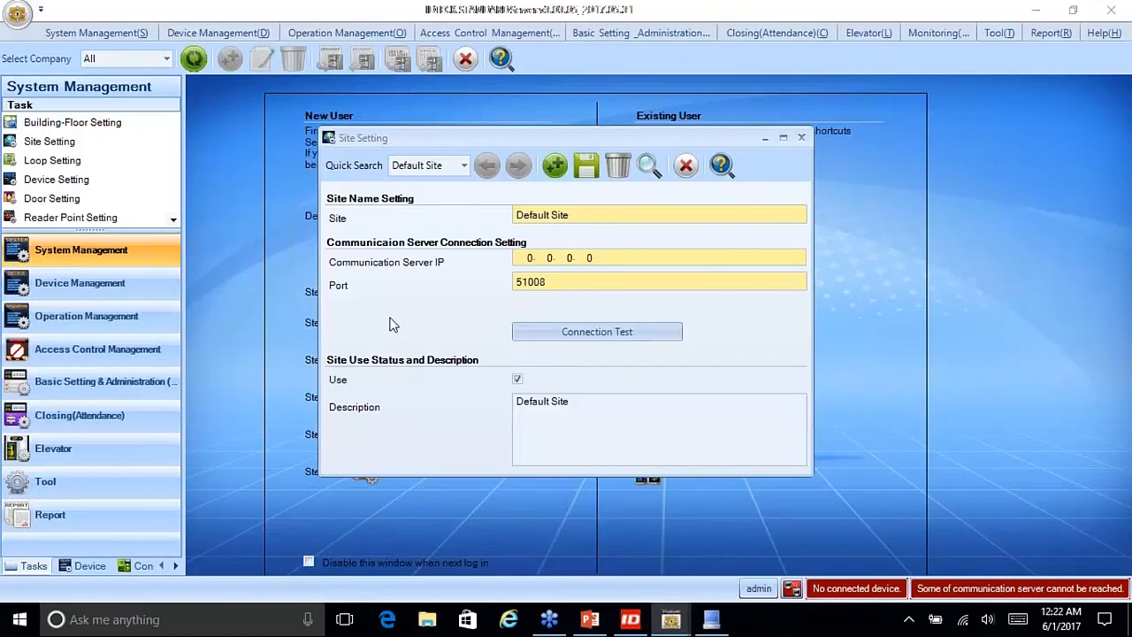
pyautogui.click(555, 166)
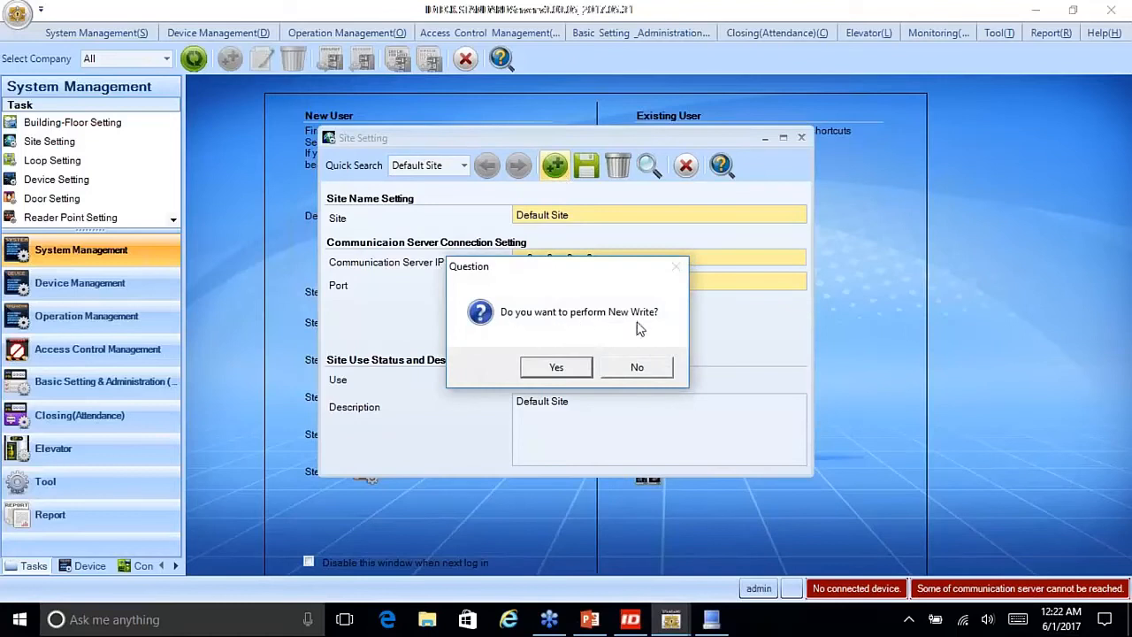
# Step: Create a new site named 'New Site' with Communication Server IP 192.168.1.78
pyautogui.click(557, 368)
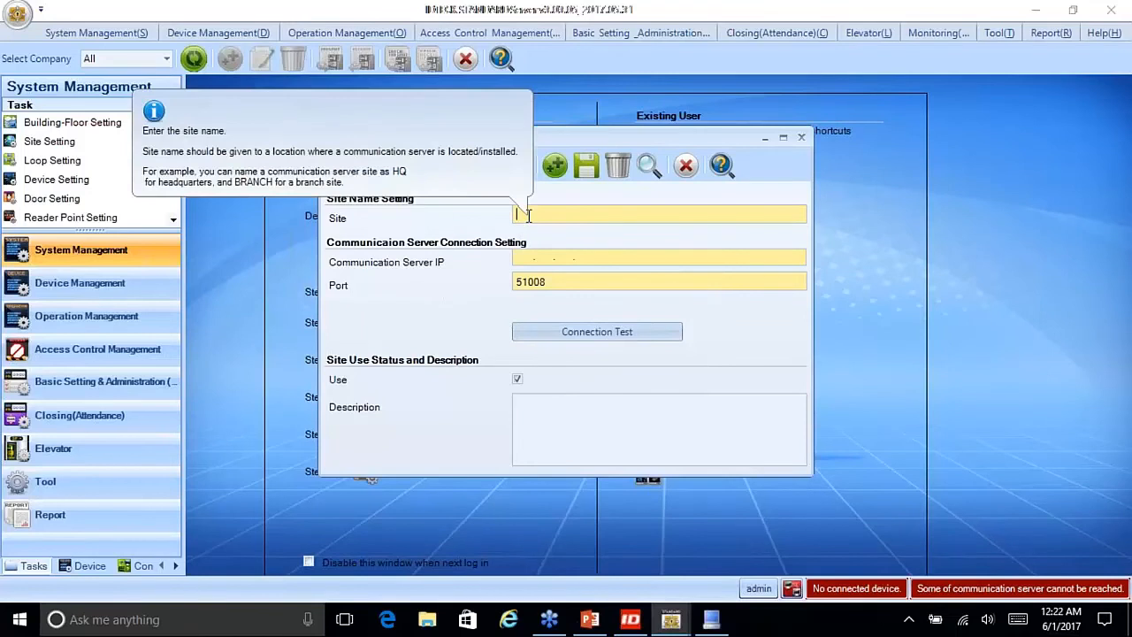
pyautogui.write('new')
pyautogui.press('BackSpace')
pyautogui.press('BackSpace')
pyautogui.press('BackSpace')
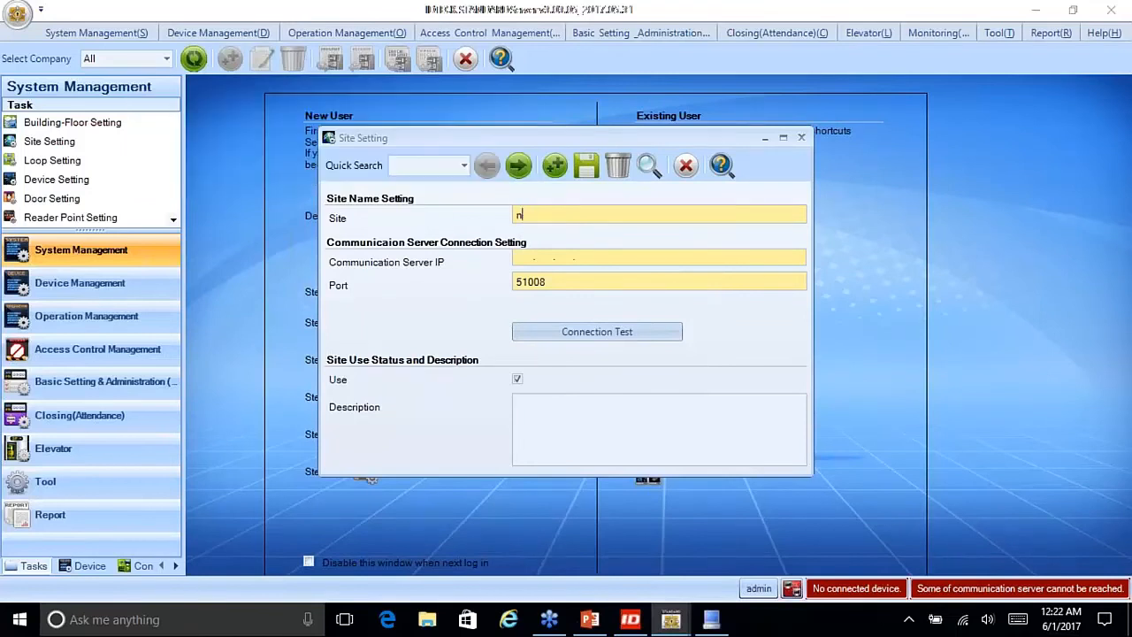
pyautogui.write('New Site')
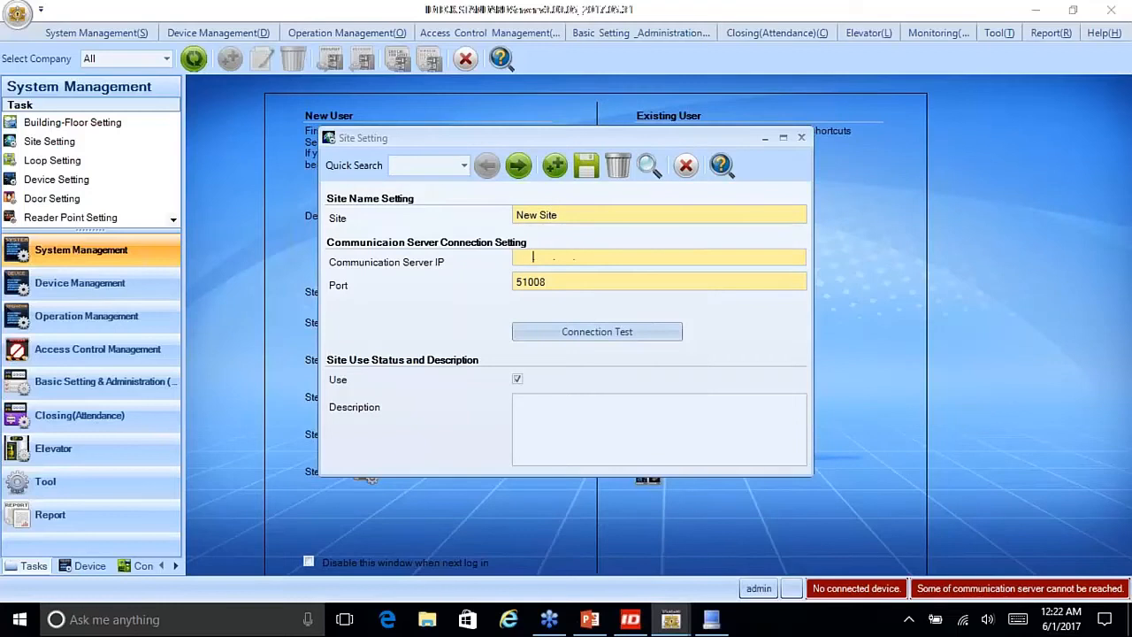
pyautogui.write('192168178')
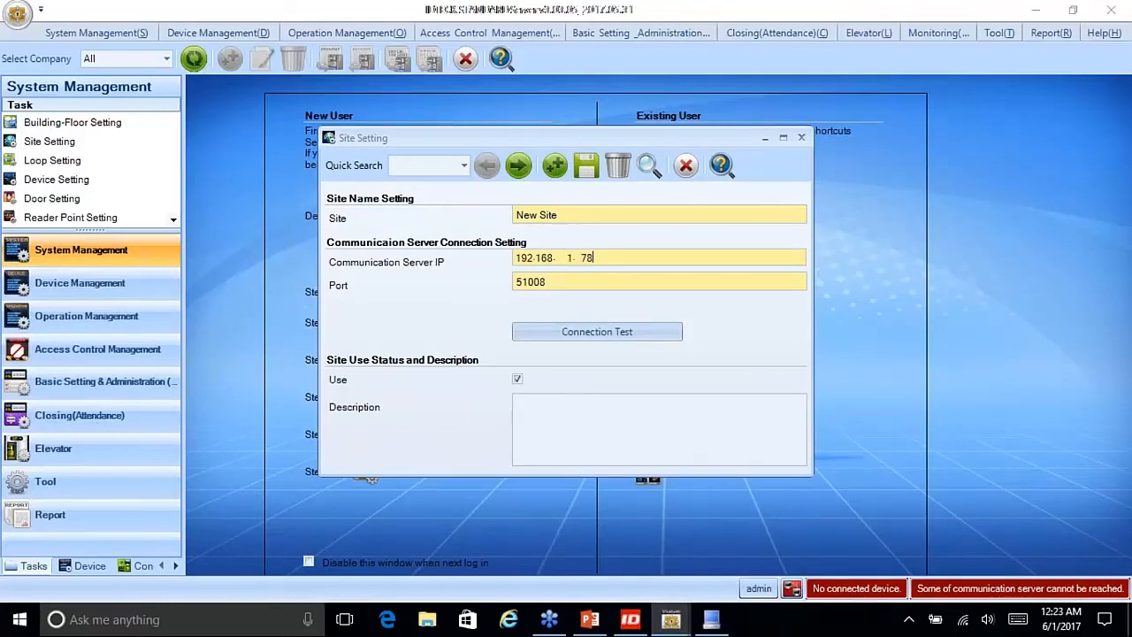
# Step: Verify New Site connects to the Communication Server and save the record
pyautogui.click(596, 337)
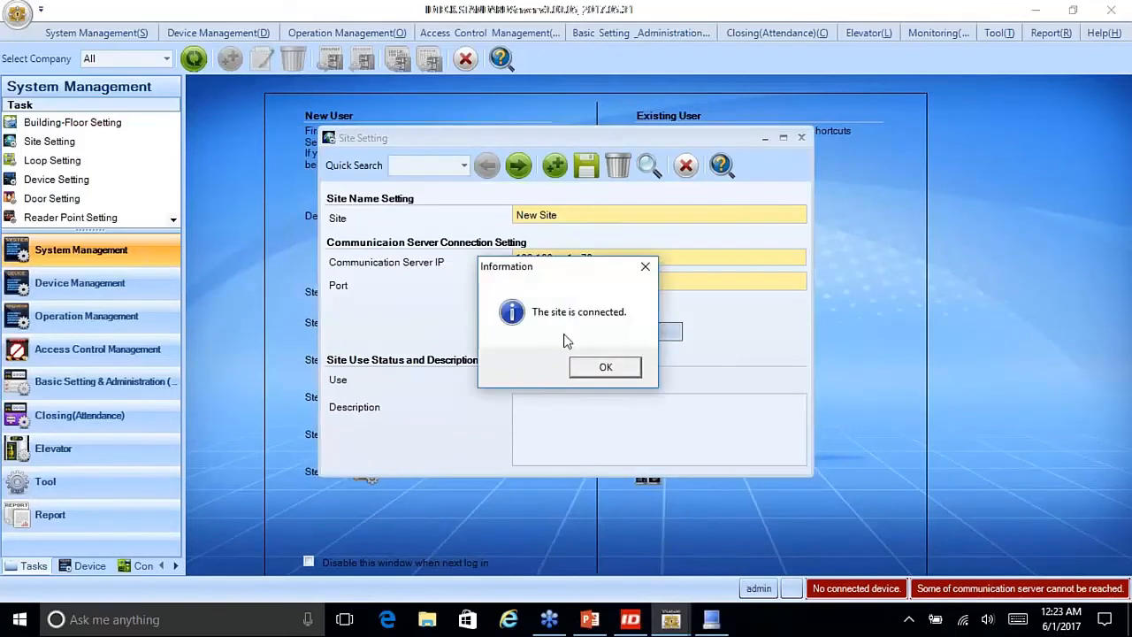
pyautogui.click(605, 368)
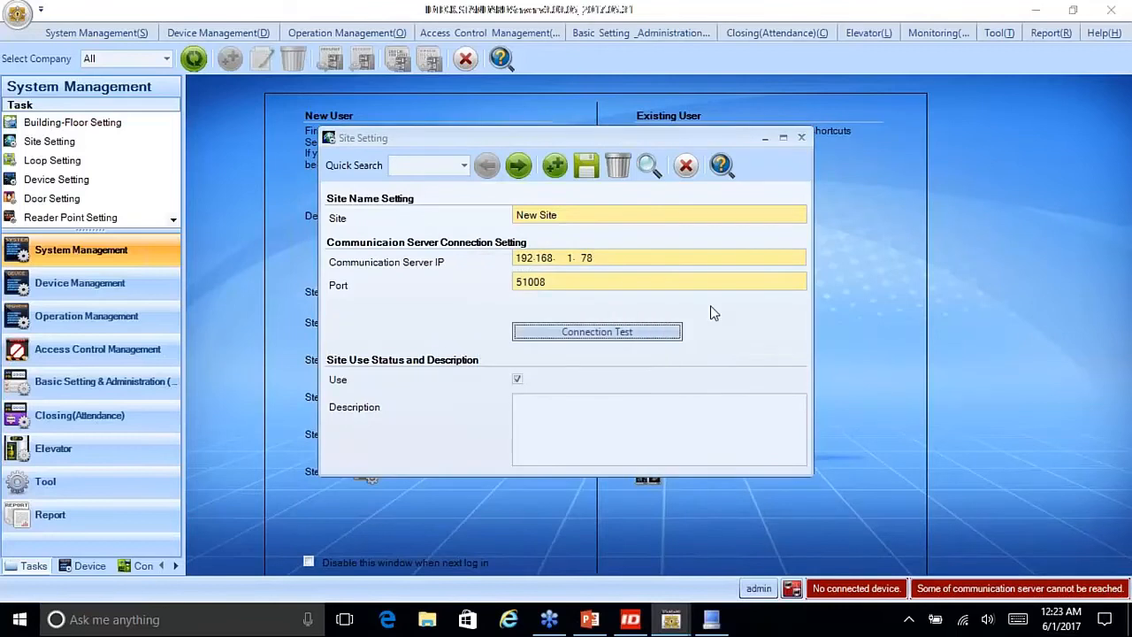
pyautogui.click(591, 177)
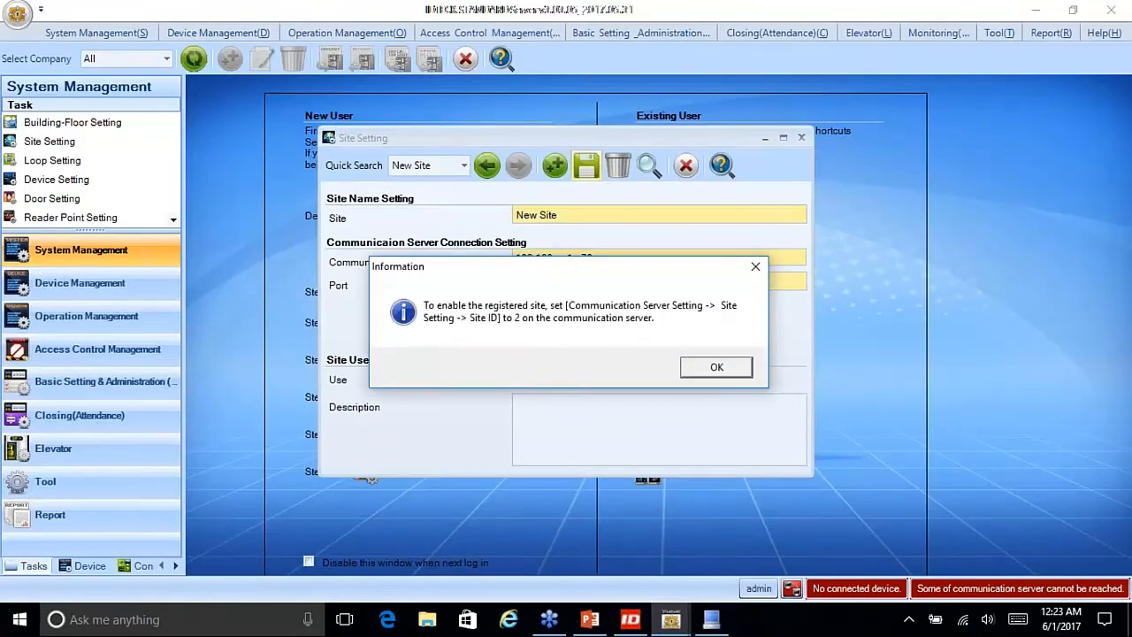
# Step: Dismiss the Site ID 2 reminder and the New Site save confirmation, then close Site Setting
pyautogui.moveTo(559, 269); pyautogui.dragTo(485, 200)
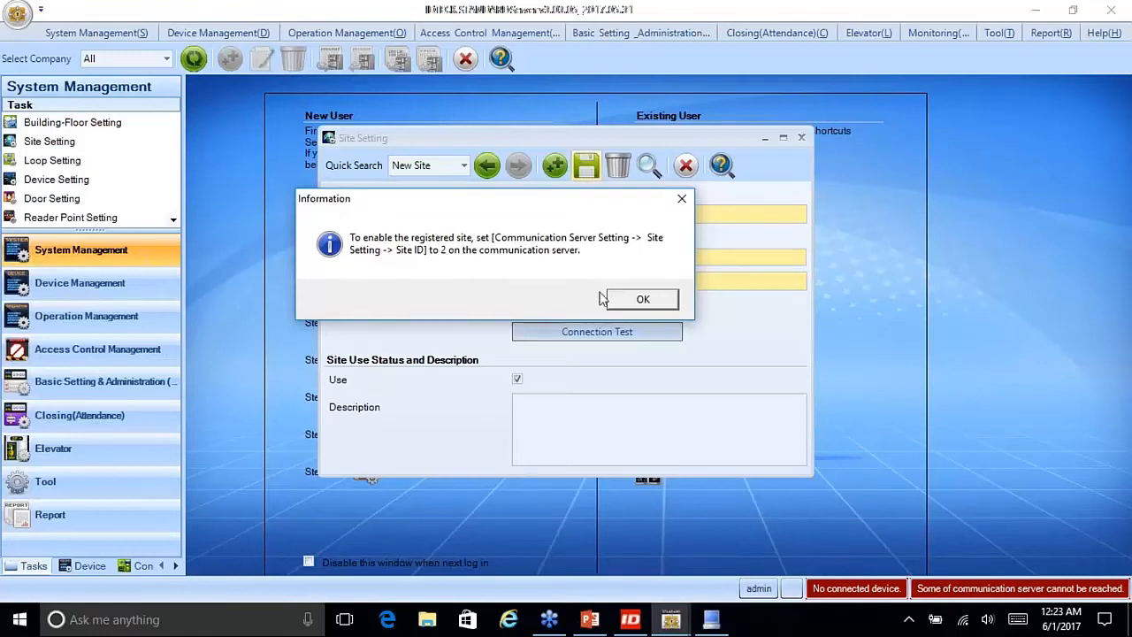
pyautogui.click(637, 301)
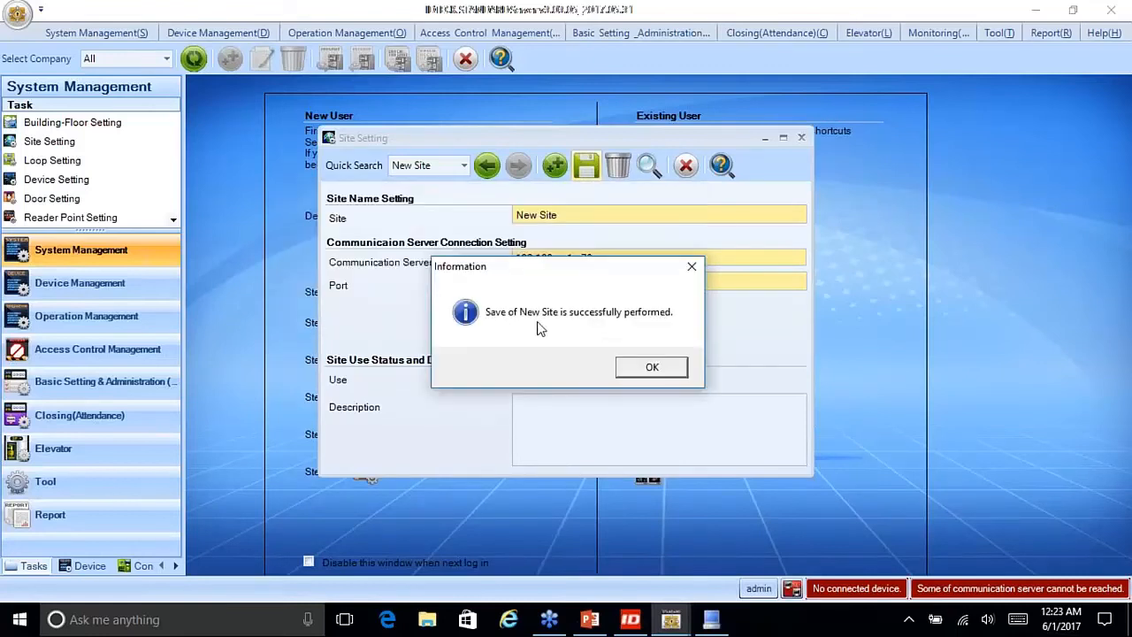
pyautogui.click(654, 369)
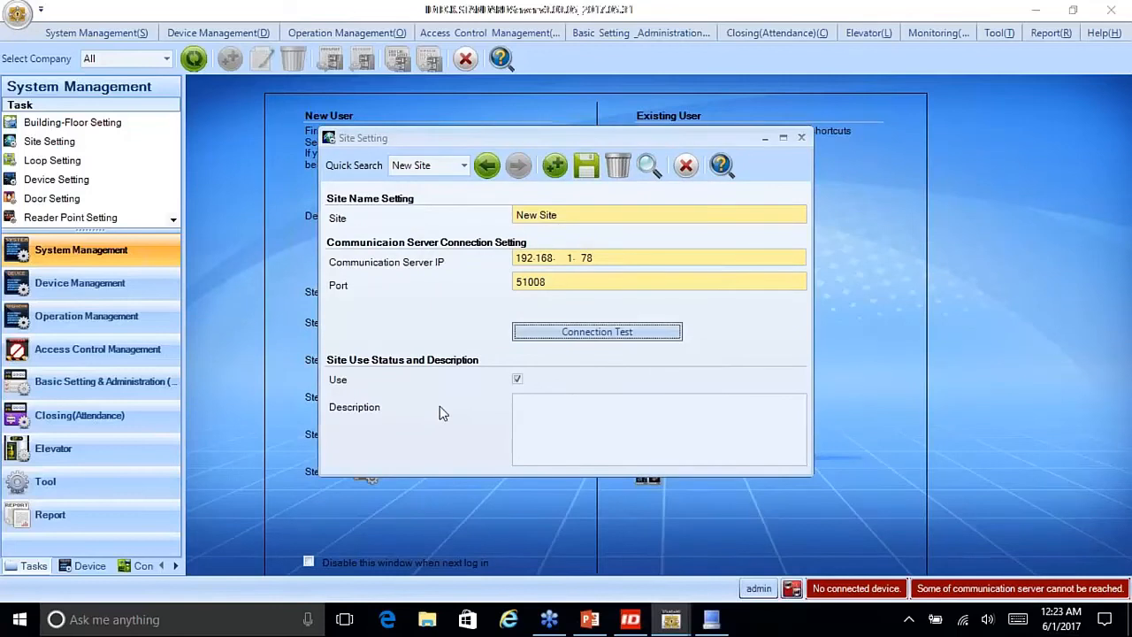
pyautogui.click(686, 165)
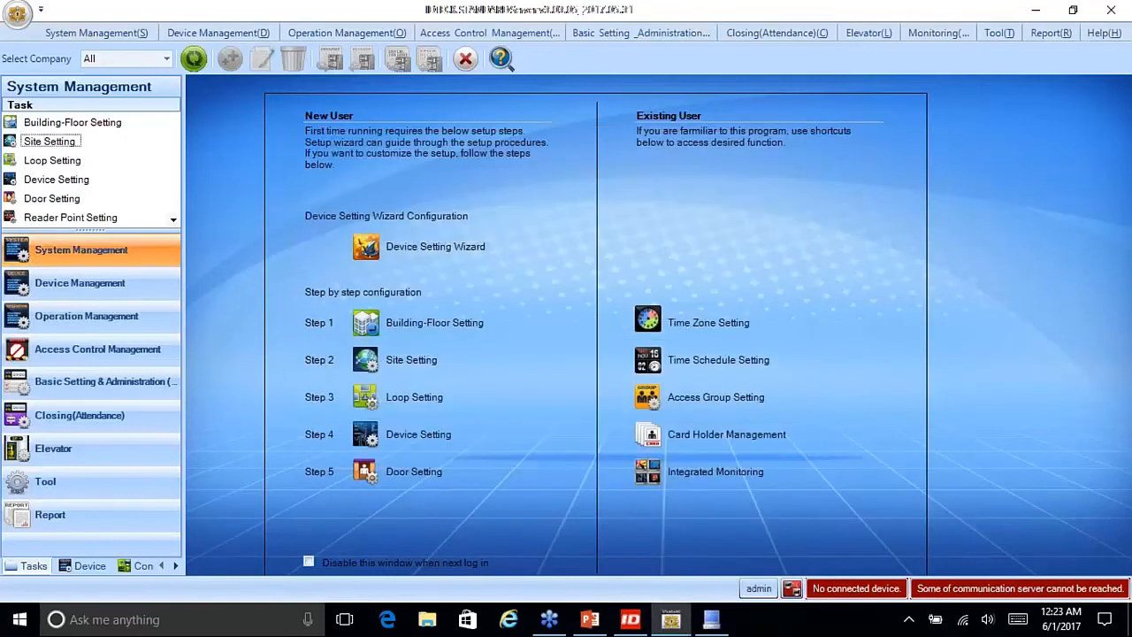
# Step: Reopen Site Setting on Default Site, then check the server's Use Site list showing only site 1
pyautogui.click(48, 141)
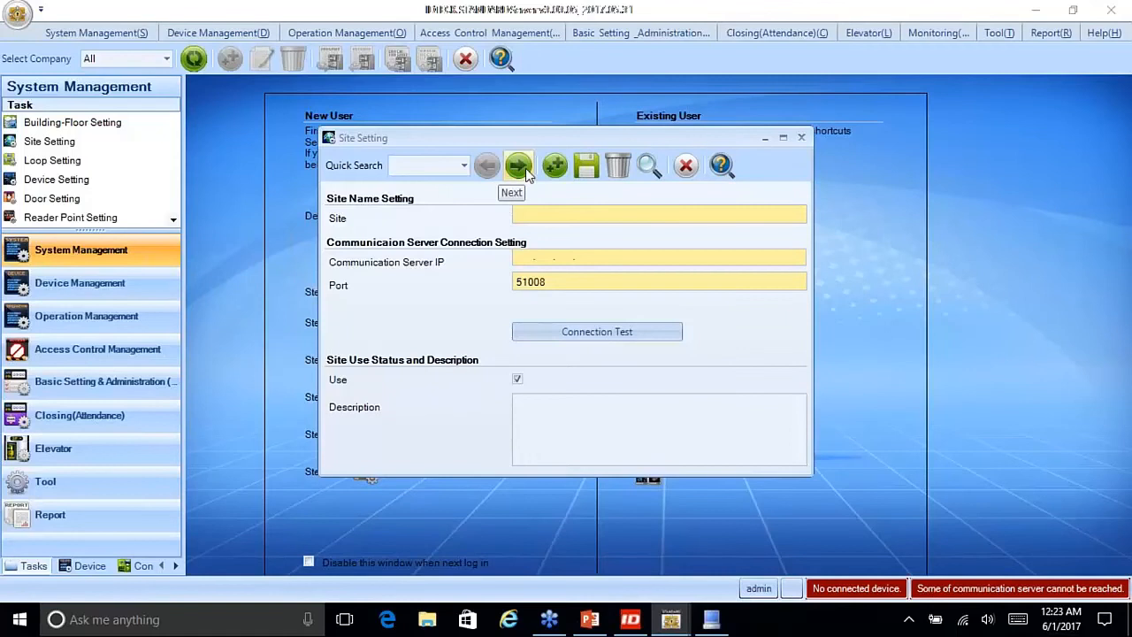
pyautogui.click(525, 167)
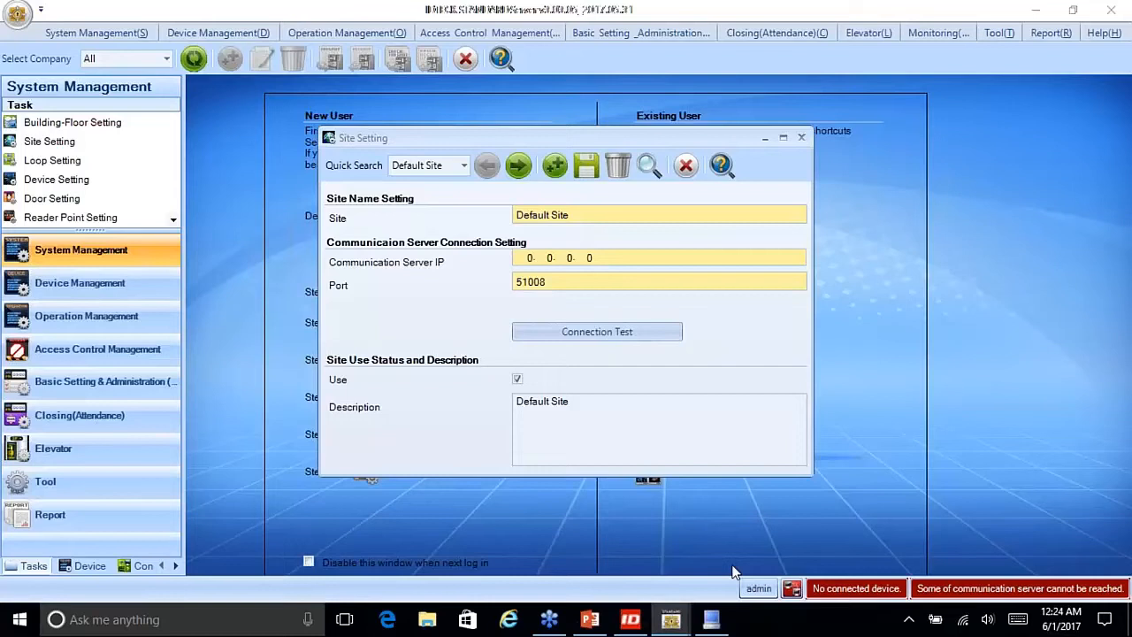
pyautogui.click(707, 624)
pyautogui.click(296, 107)
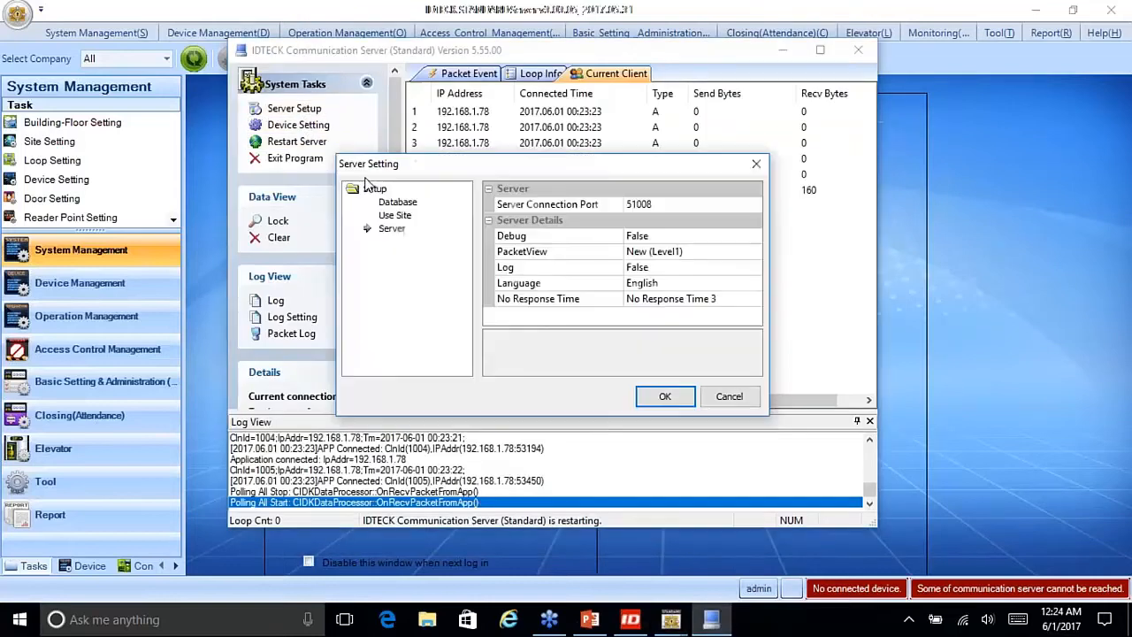
pyautogui.click(389, 216)
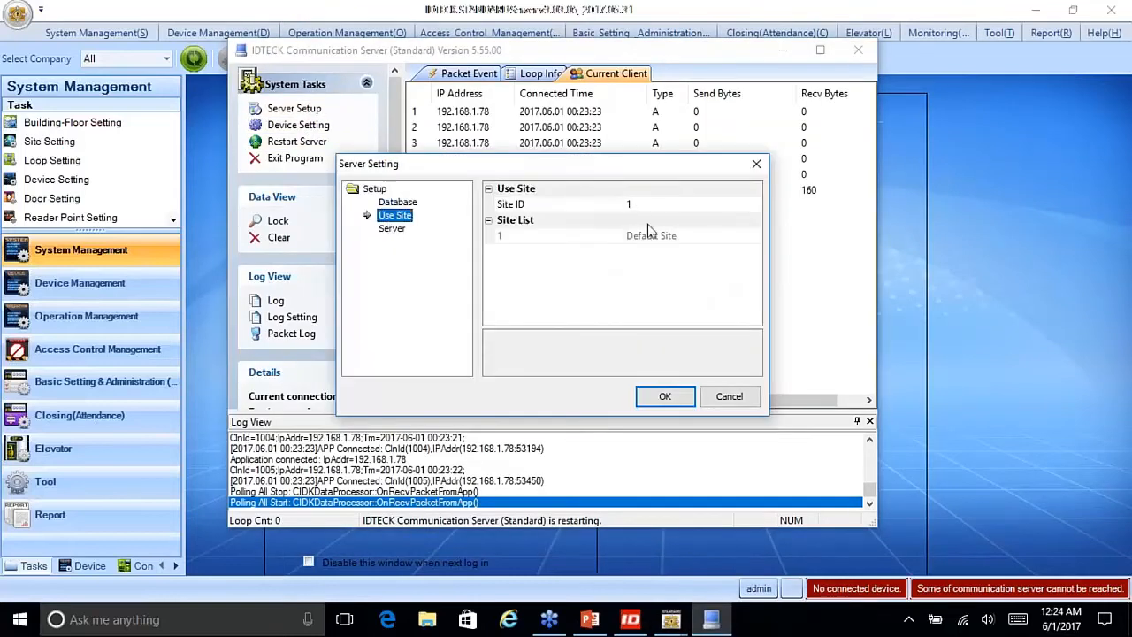
pyautogui.click(728, 396)
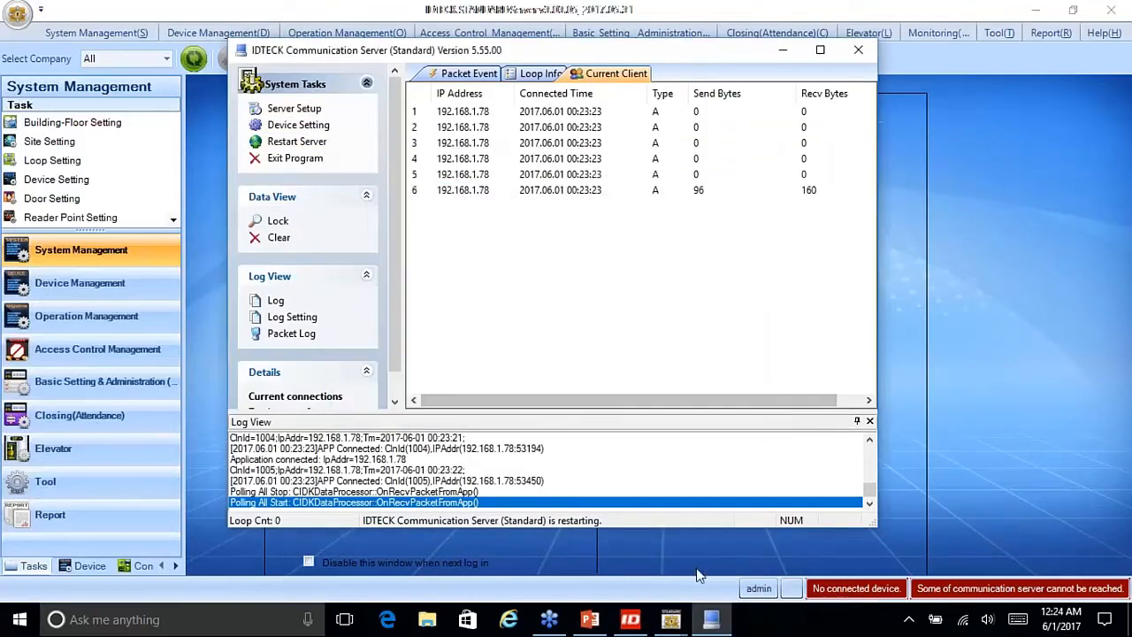
pyautogui.click(709, 619)
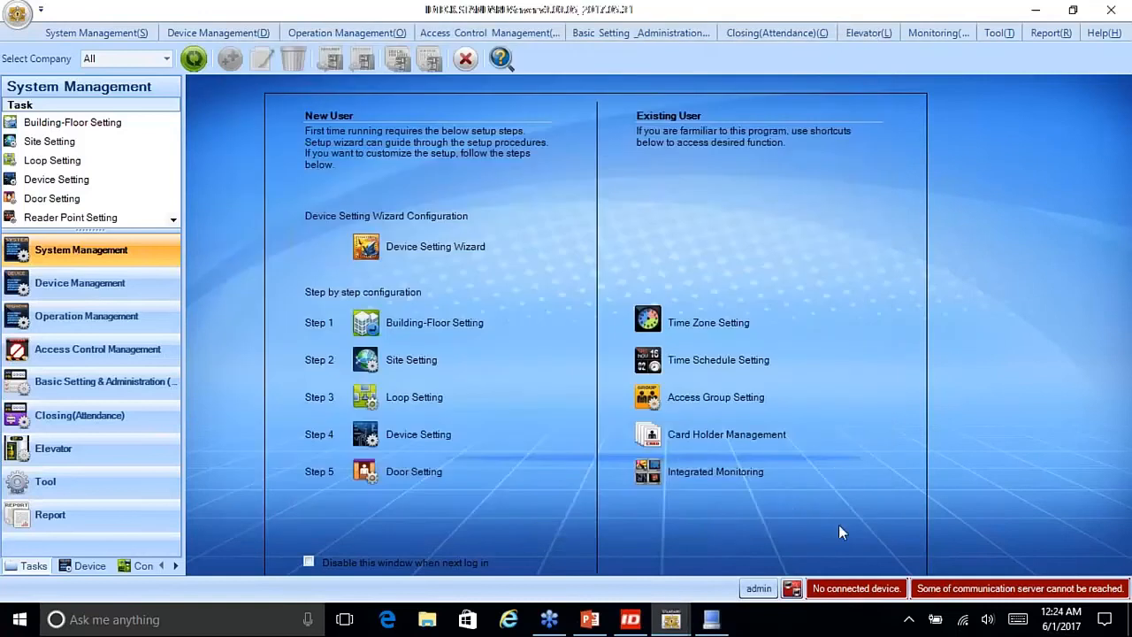
# Step: Page Site Setting to the New Site record to check IP 192.168.1.78, then close it
pyautogui.moveTo(680, 611)
pyautogui.click(754, 558)
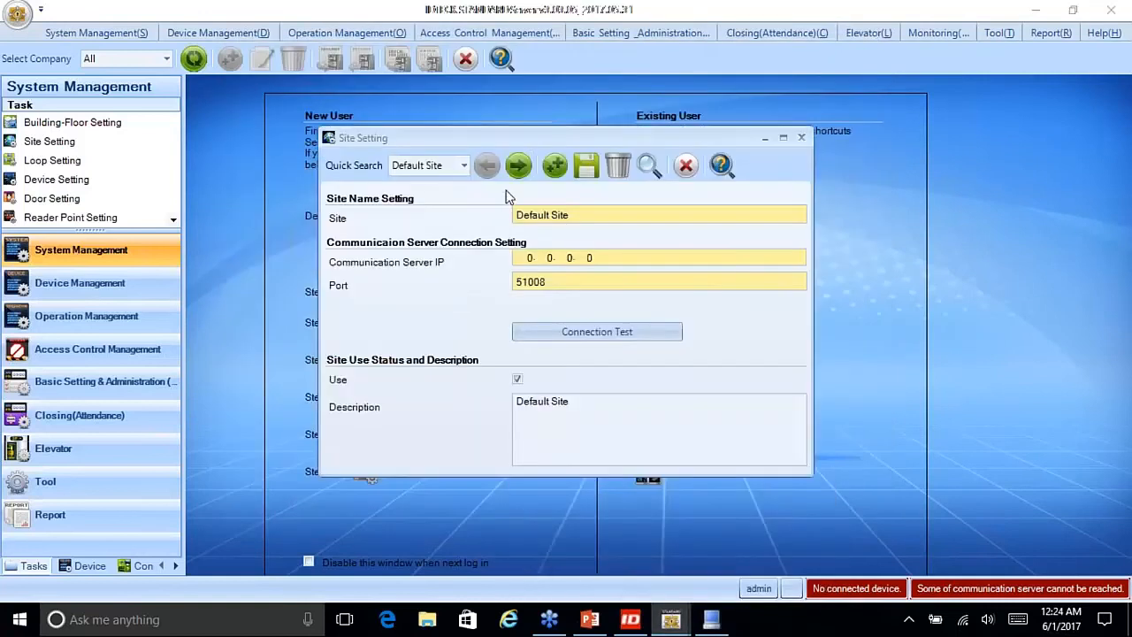
pyautogui.click(520, 168)
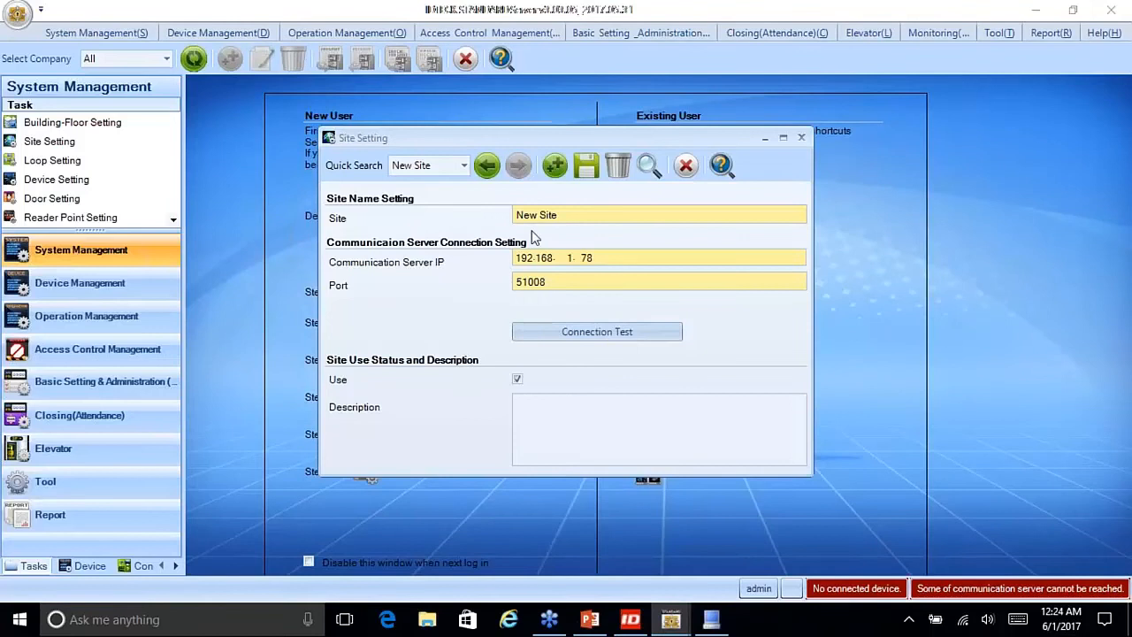
pyautogui.moveTo(613, 257); pyautogui.dragTo(373, 352)
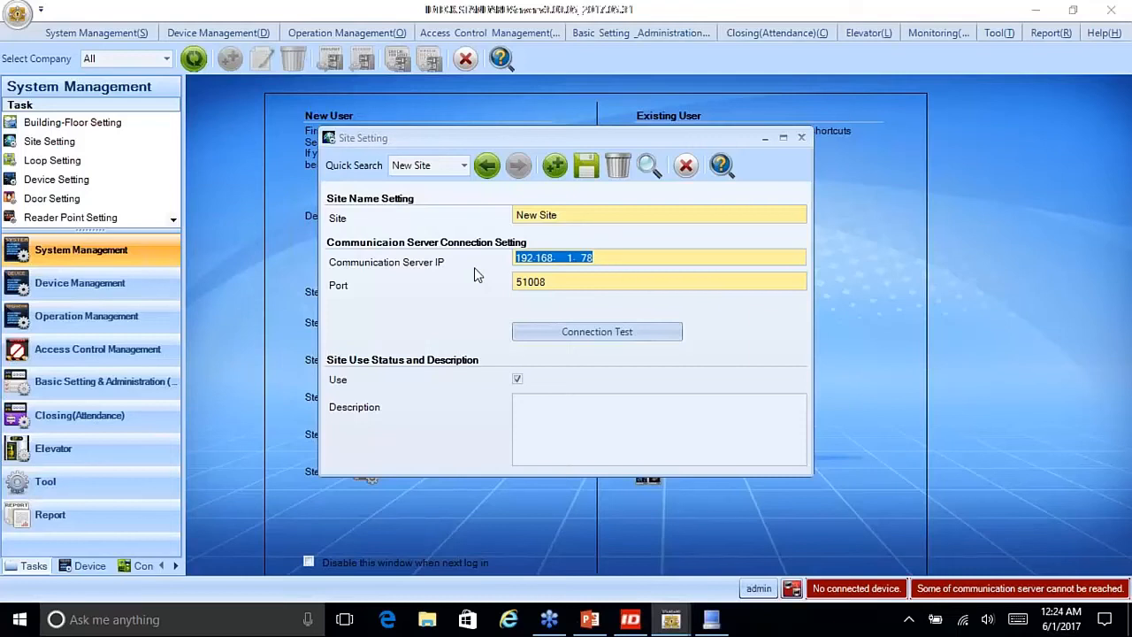
pyautogui.click(686, 165)
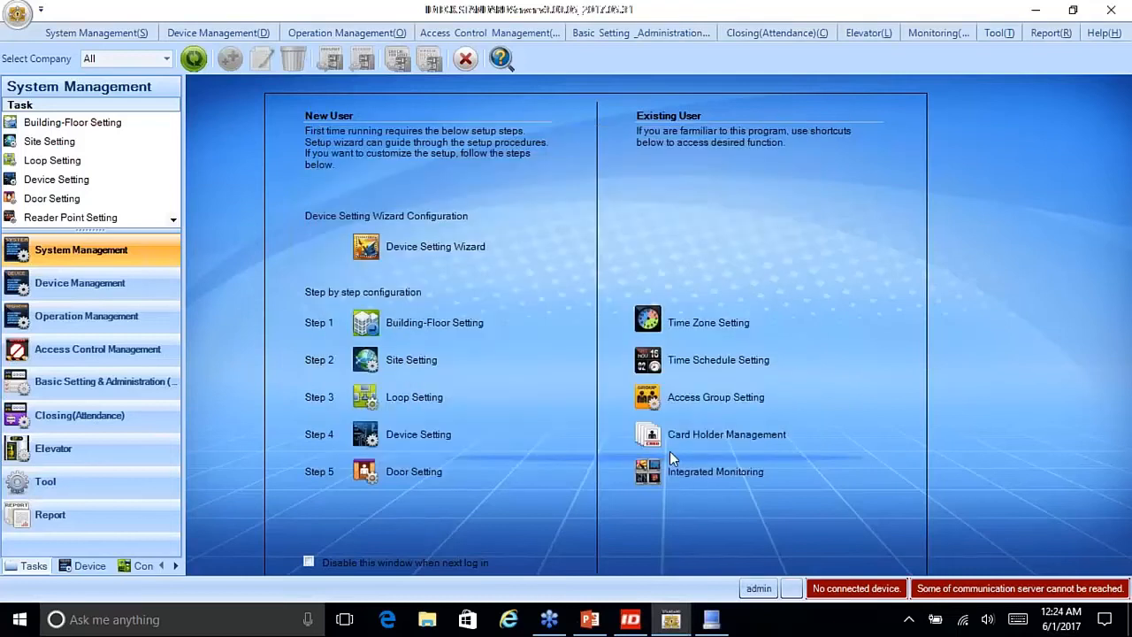
# Step: Apply the Communication Server's Use Site settings and restart ComServer so two clients reconnect
pyautogui.click(713, 619)
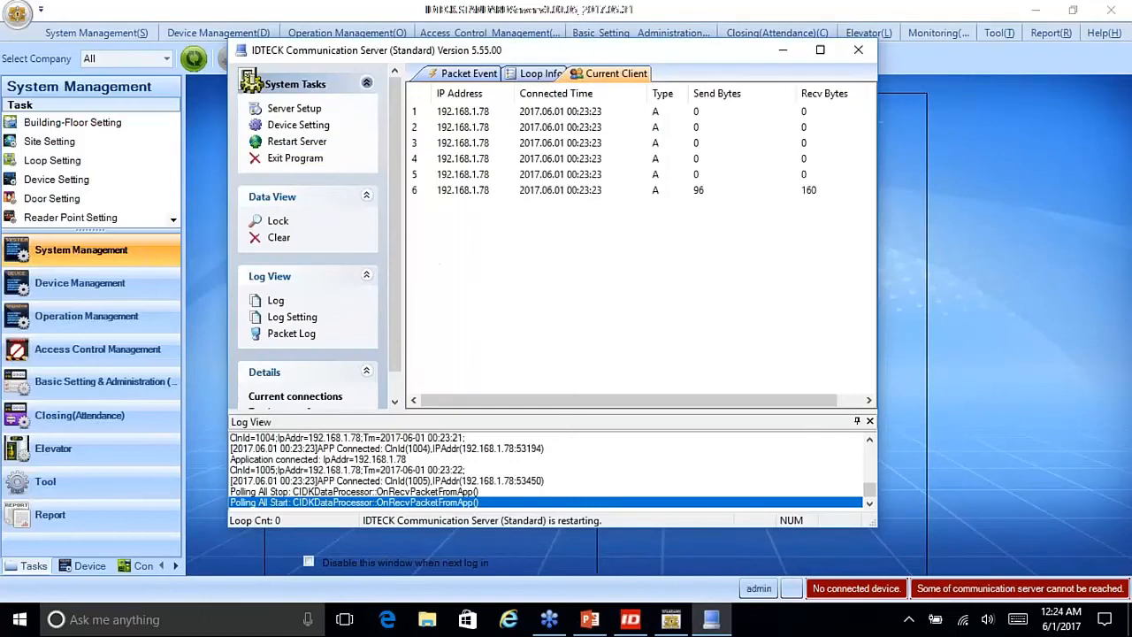
pyautogui.click(299, 110)
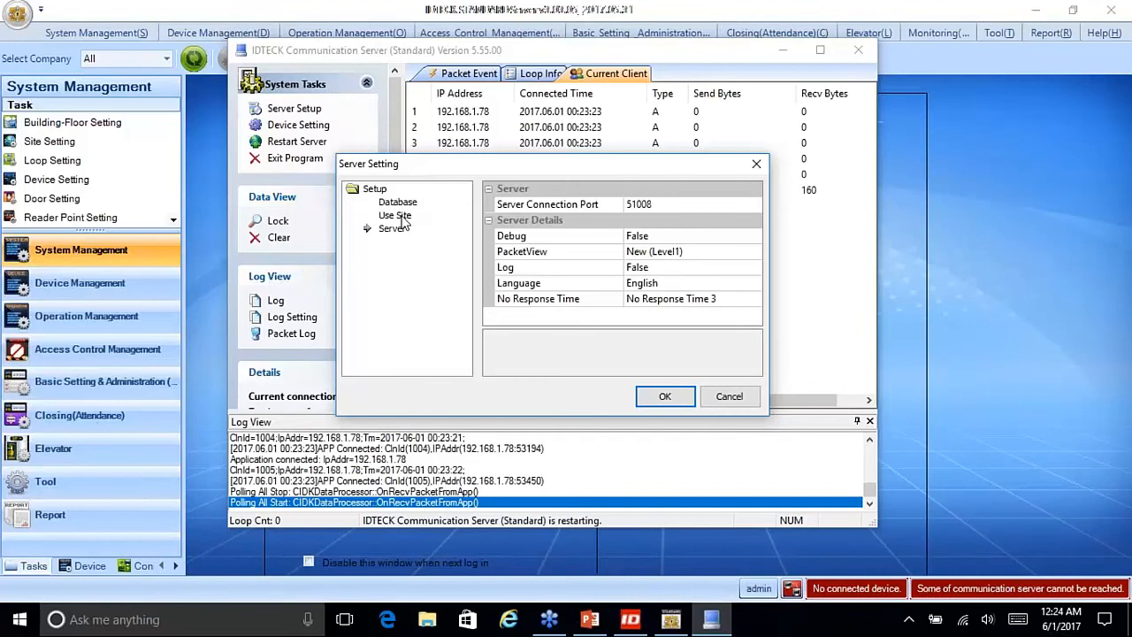
pyautogui.click(398, 216)
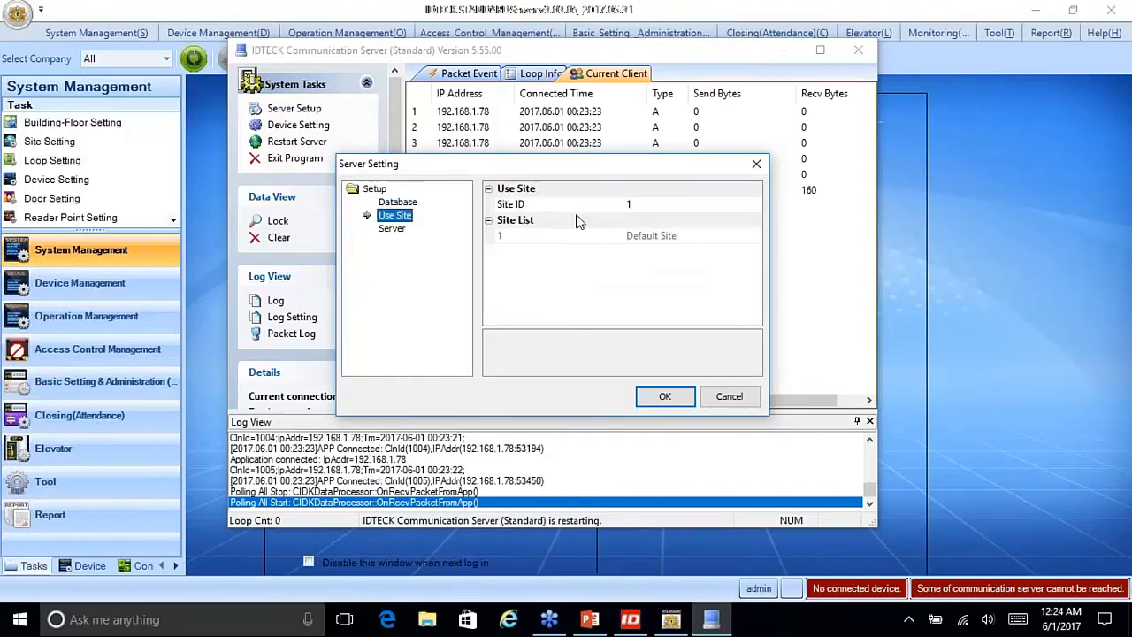
pyautogui.click(668, 402)
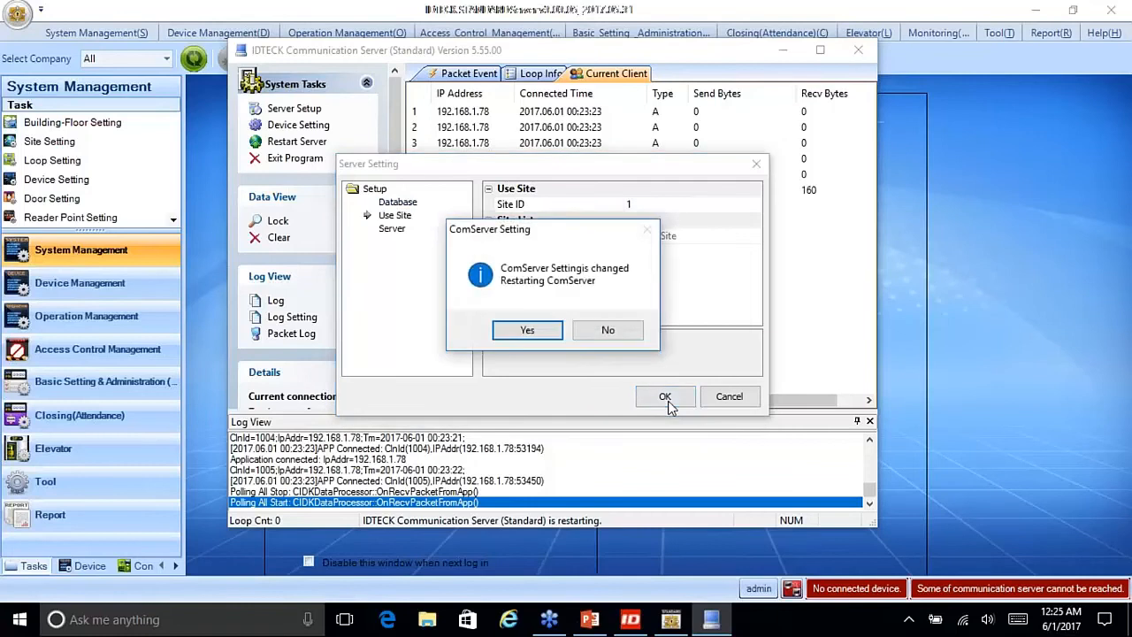
pyautogui.click(525, 335)
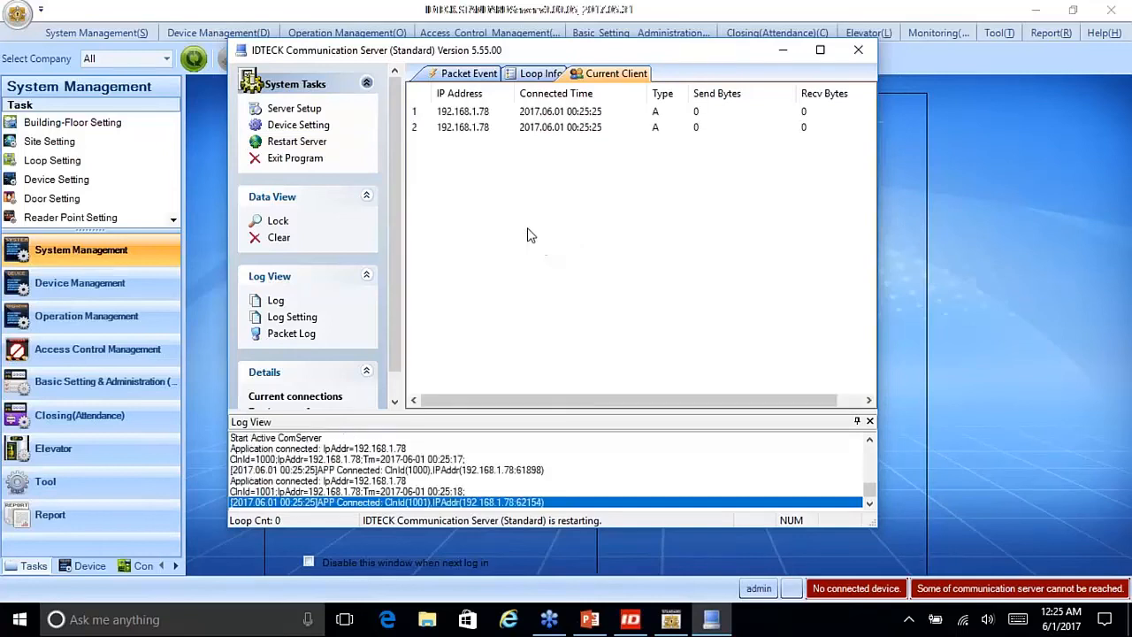
# Step: View the server's Use Site page, now listing New Site as site 2 beside Default Site
pyautogui.click(319, 114)
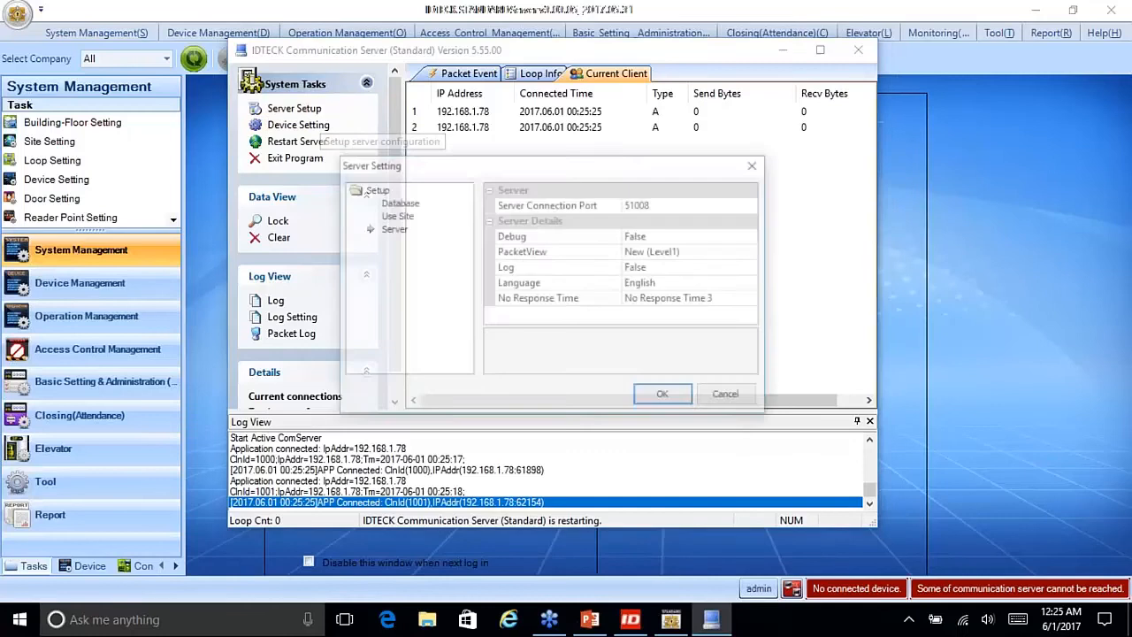
pyautogui.click(401, 218)
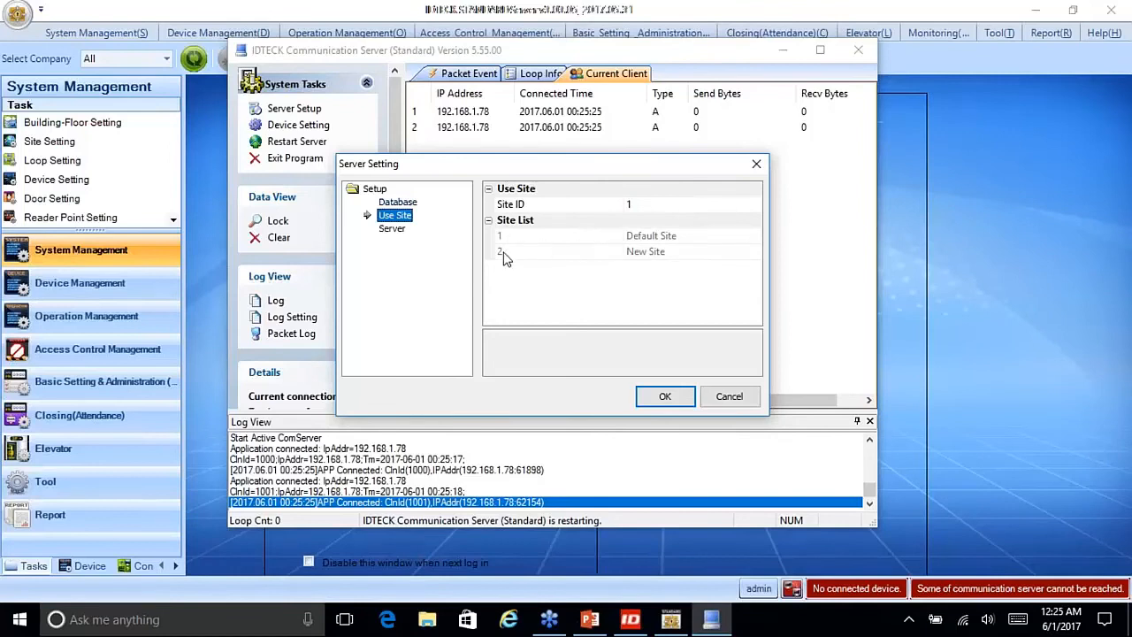
# Step: Browse the IDTECK STANDARD site records back and forth between Default Site and New Site
pyautogui.click(1024, 316)
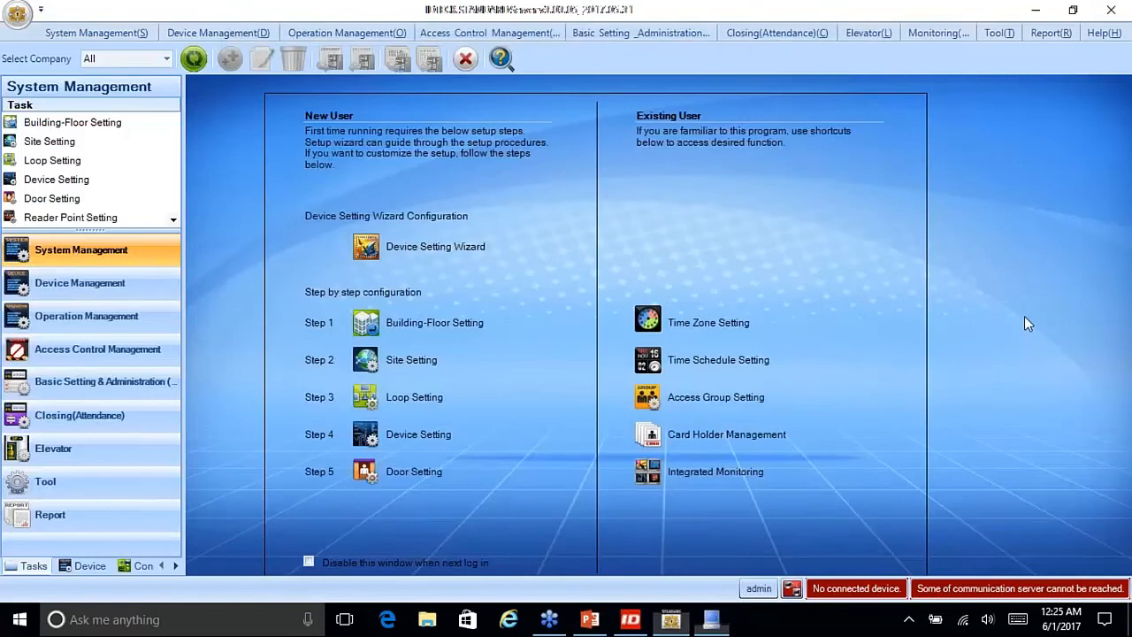
pyautogui.click(53, 142)
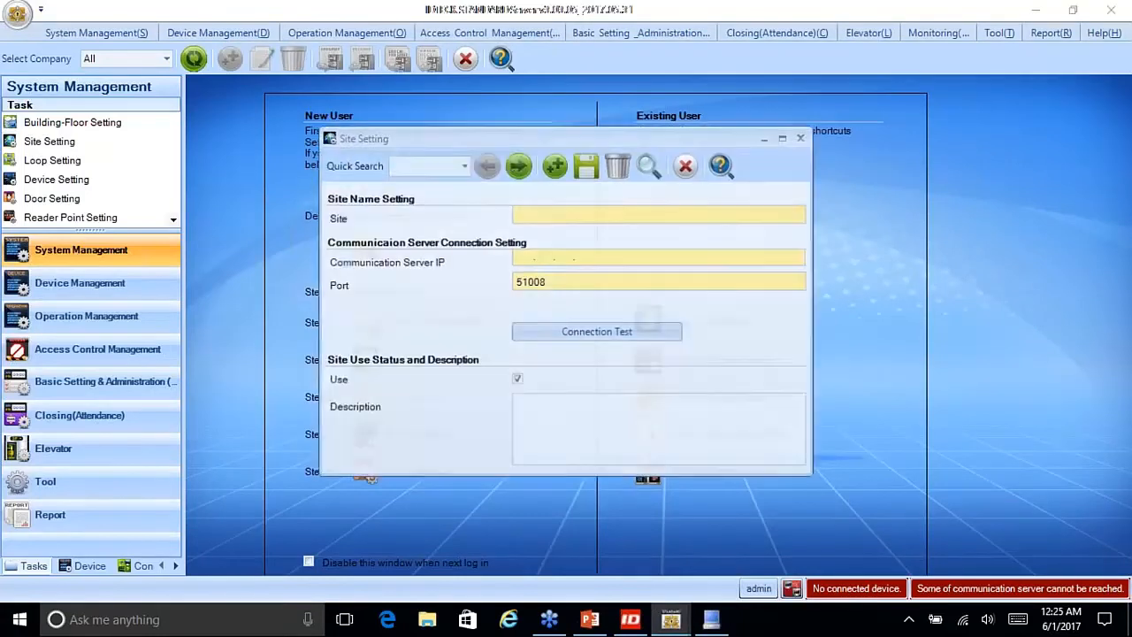
pyautogui.click(518, 165)
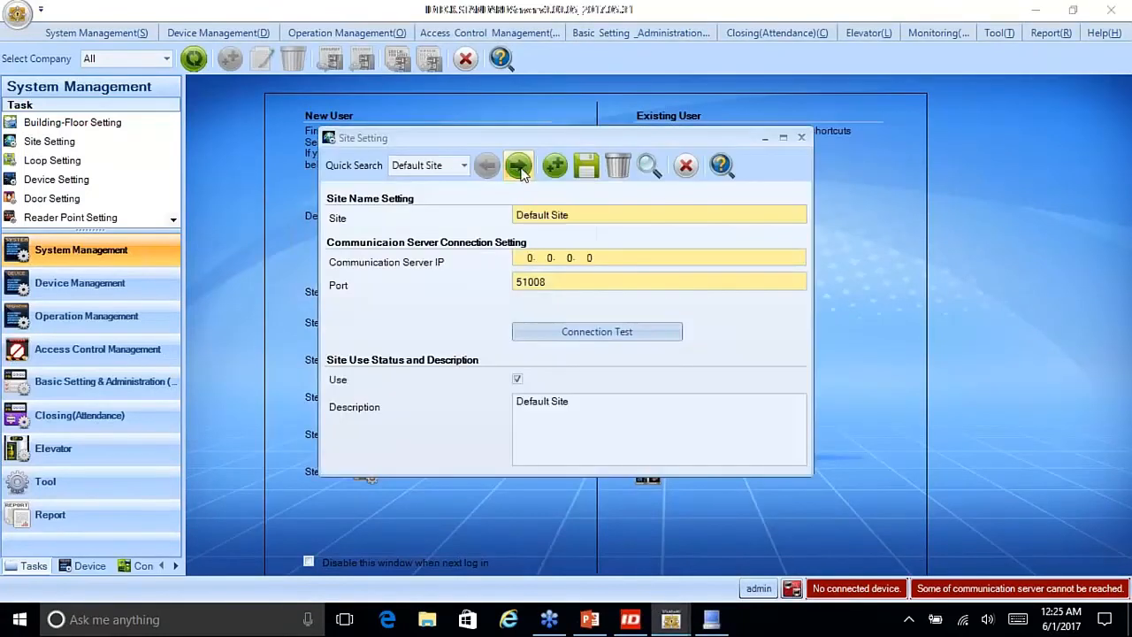
pyautogui.click(517, 164)
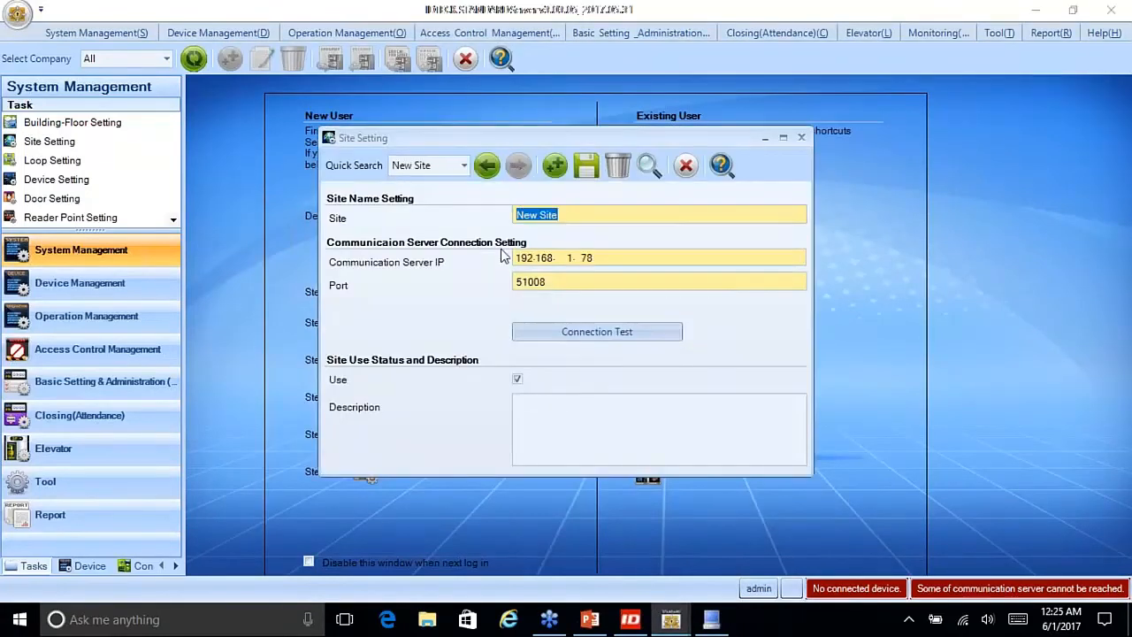
pyautogui.click(487, 169)
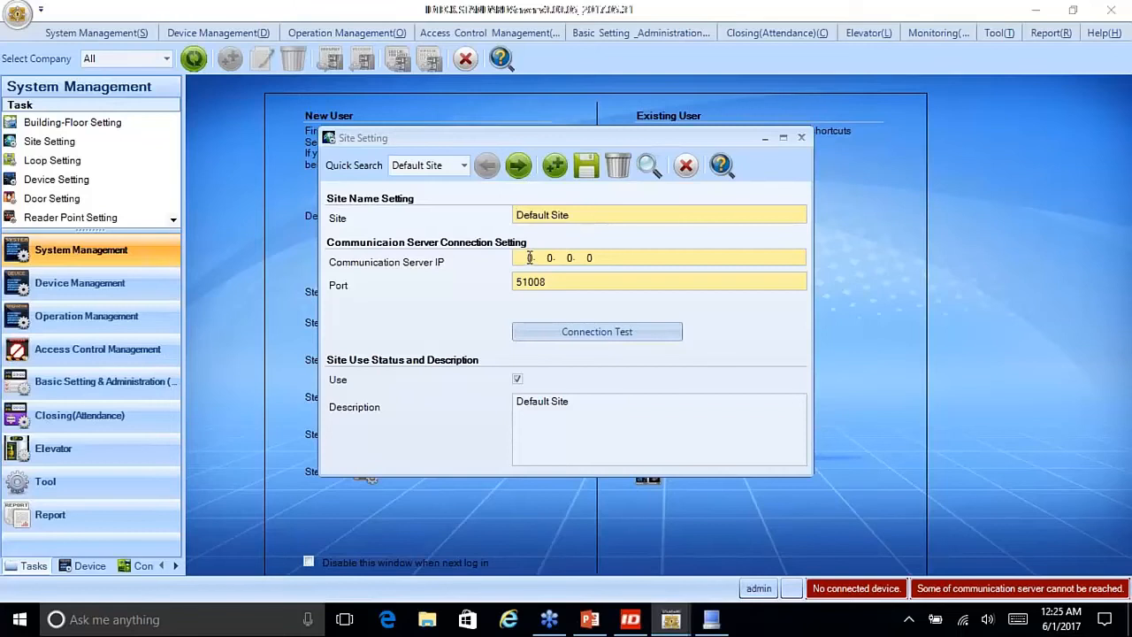
pyautogui.click(520, 177)
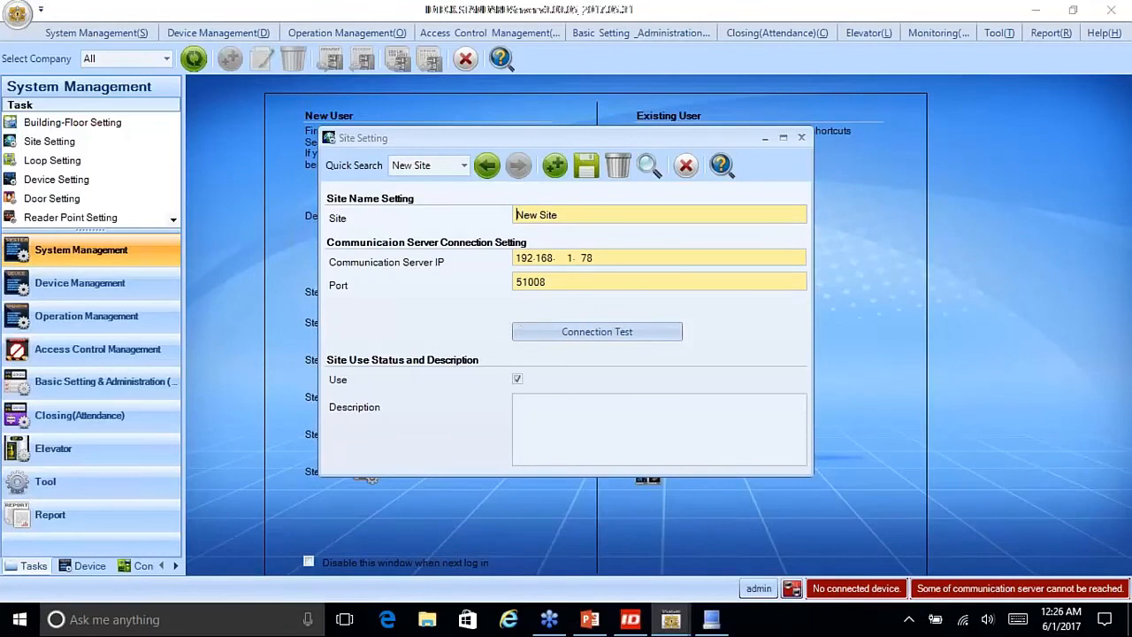
# Step: Change the server's Use Site ID from 1 to 2 (New Site) and restart ComServer
pyautogui.click(711, 619)
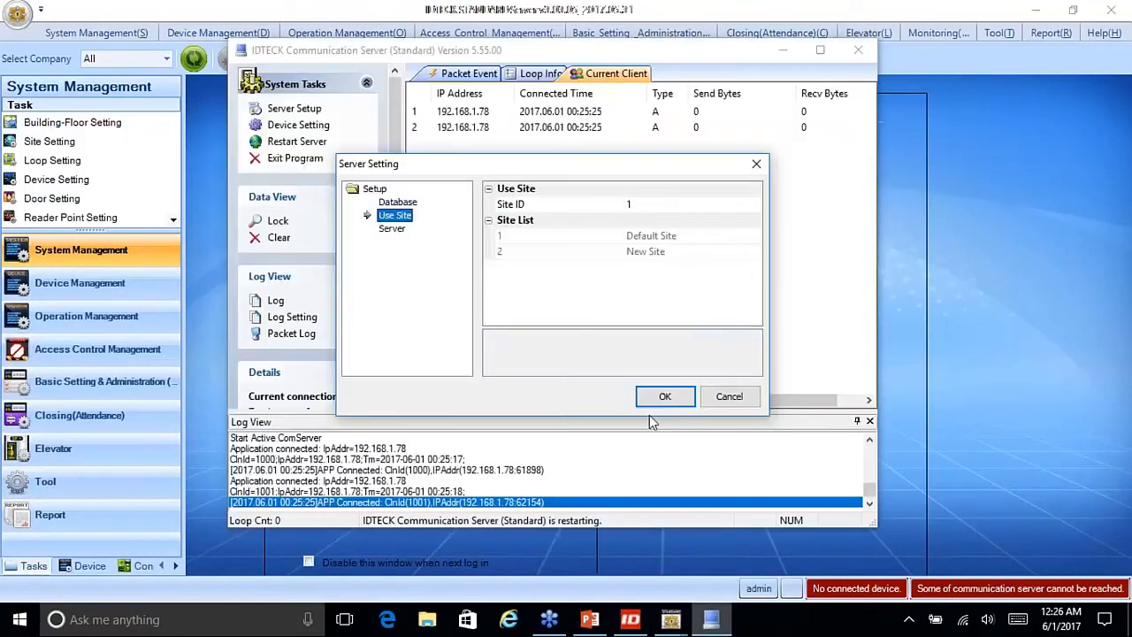
pyautogui.click(730, 399)
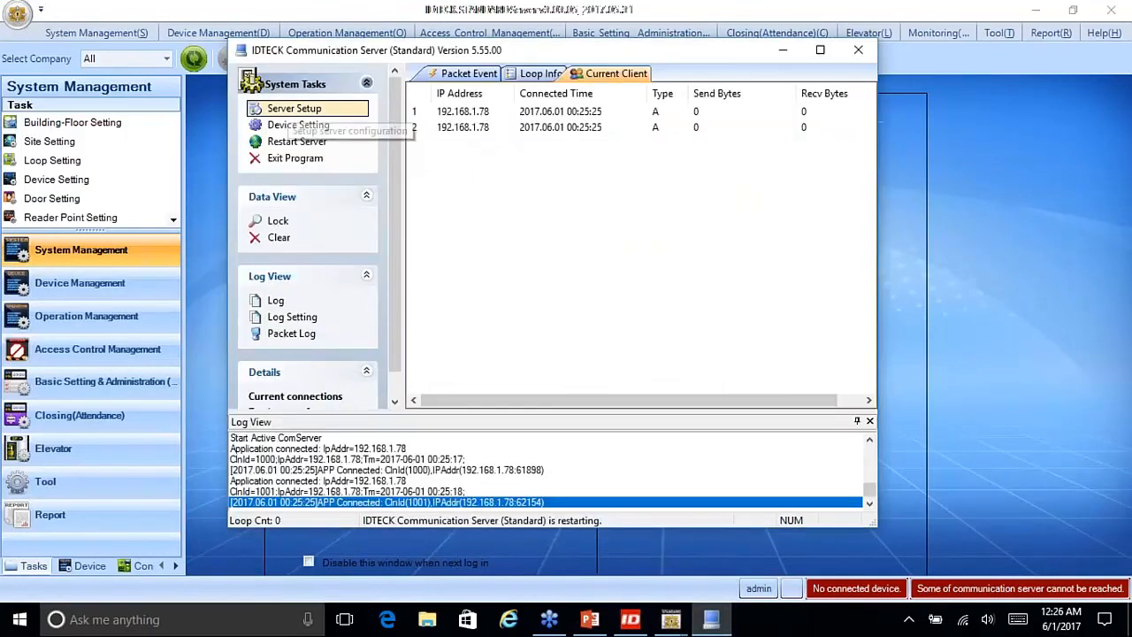
pyautogui.click(296, 114)
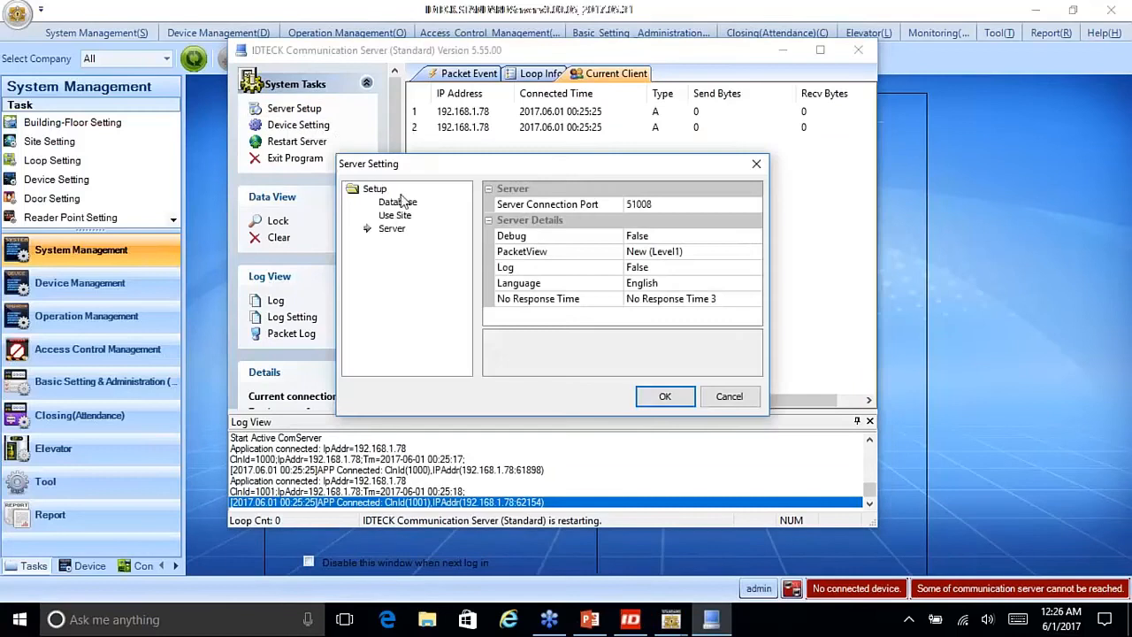
pyautogui.click(398, 217)
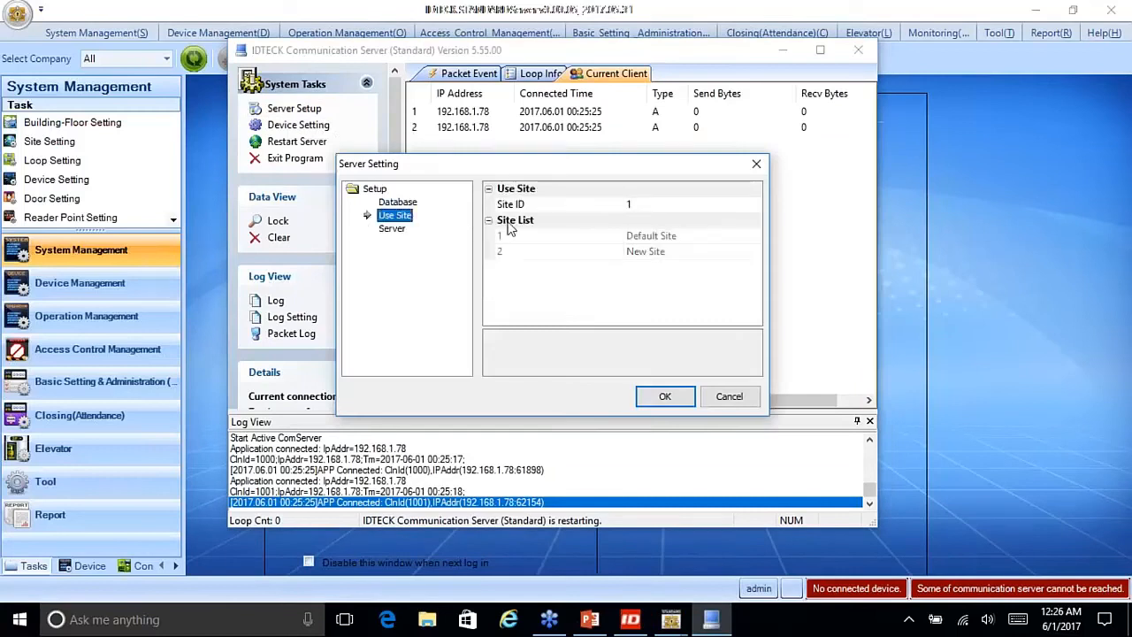
pyautogui.click(647, 203)
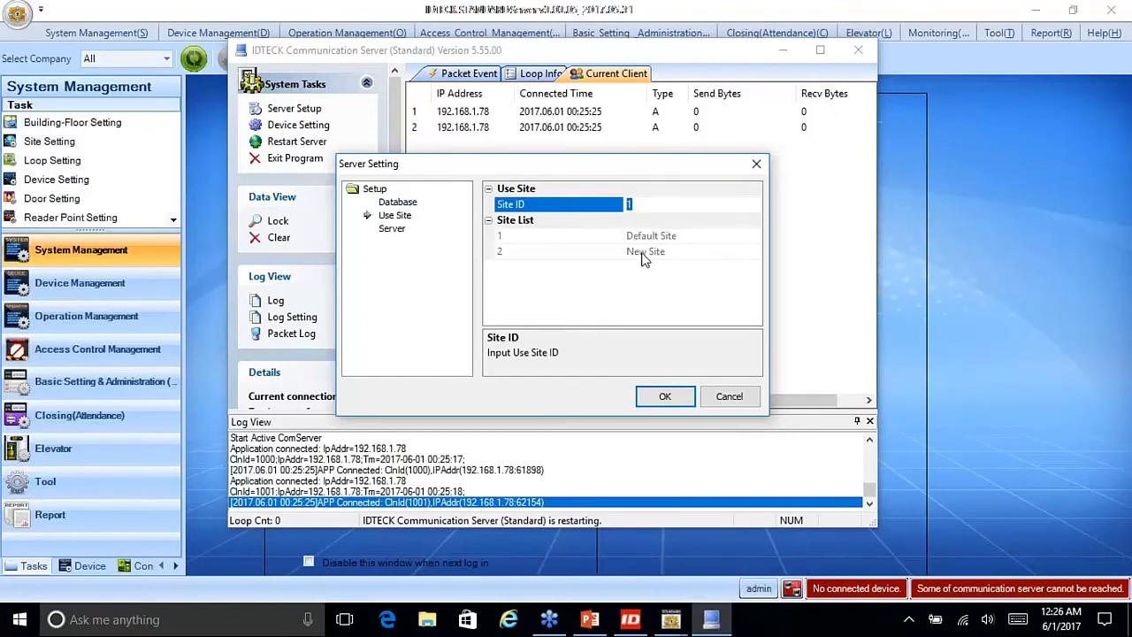
pyautogui.write('2')
pyautogui.click(665, 398)
pyautogui.click(531, 330)
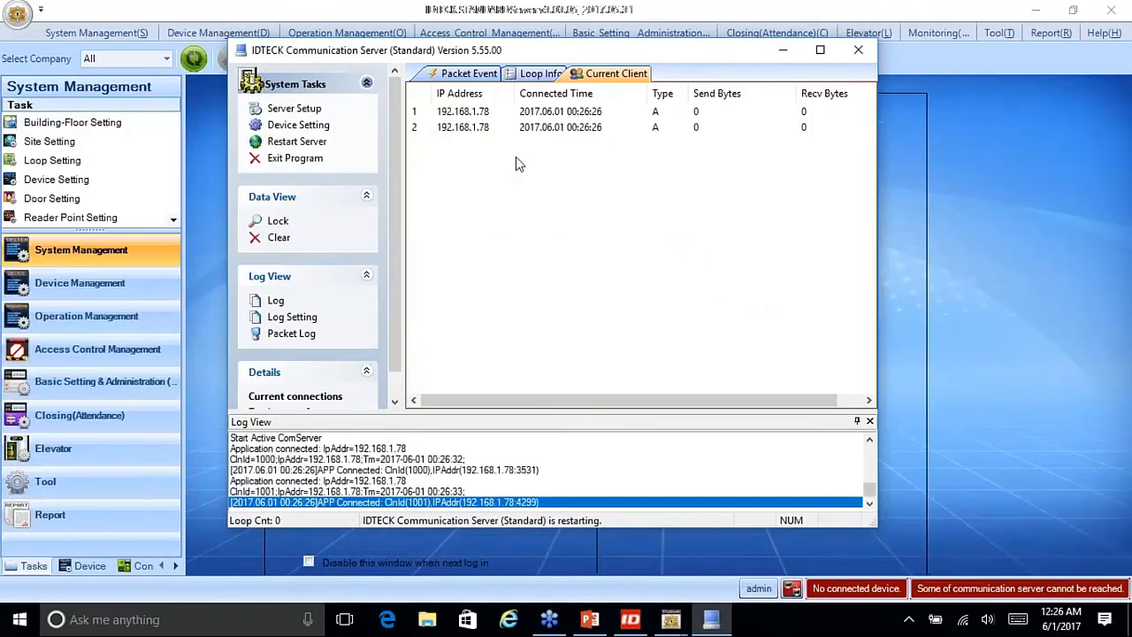
pyautogui.click(321, 115)
pyautogui.click(394, 215)
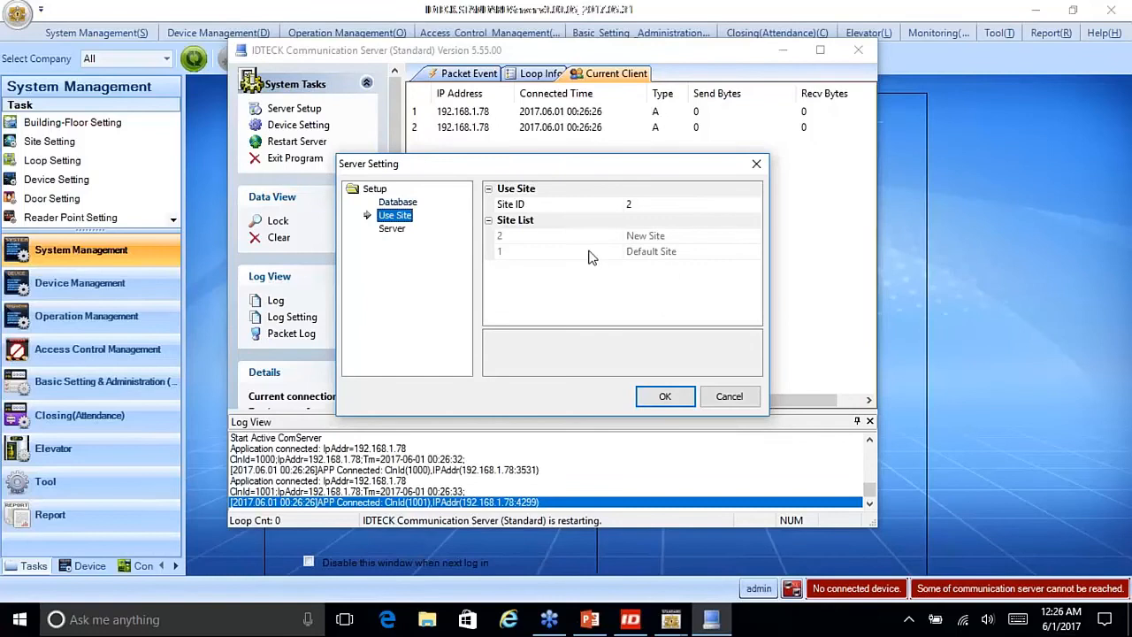
pyautogui.click(644, 253)
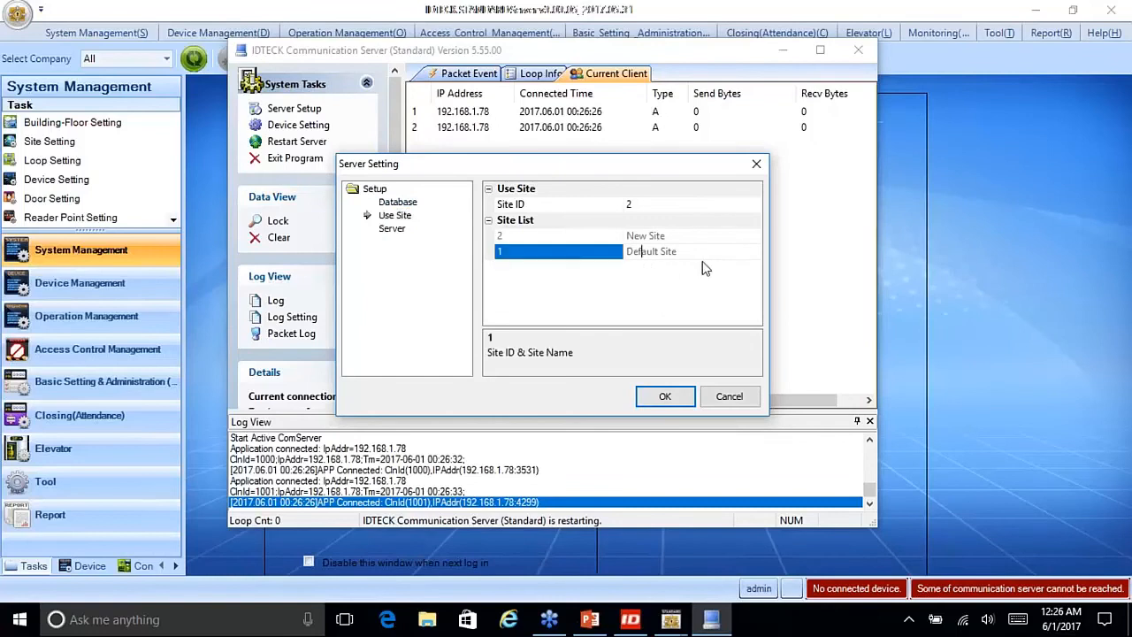
pyautogui.click(602, 237)
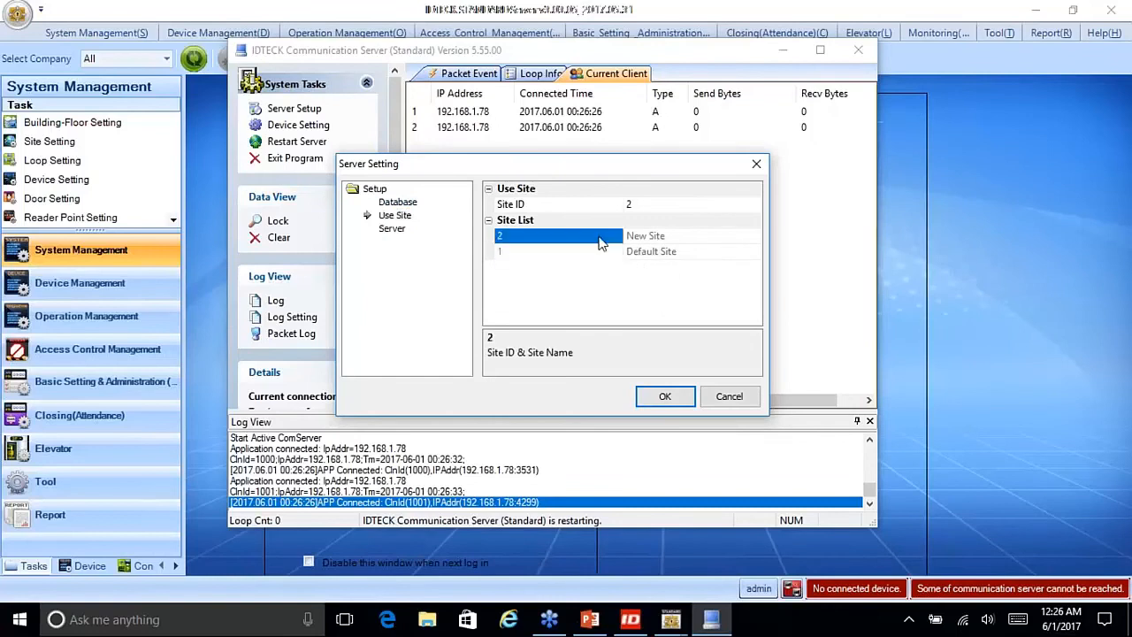
pyautogui.click(714, 242)
pyautogui.moveTo(714, 243); pyautogui.dragTo(588, 226)
pyautogui.click(711, 255)
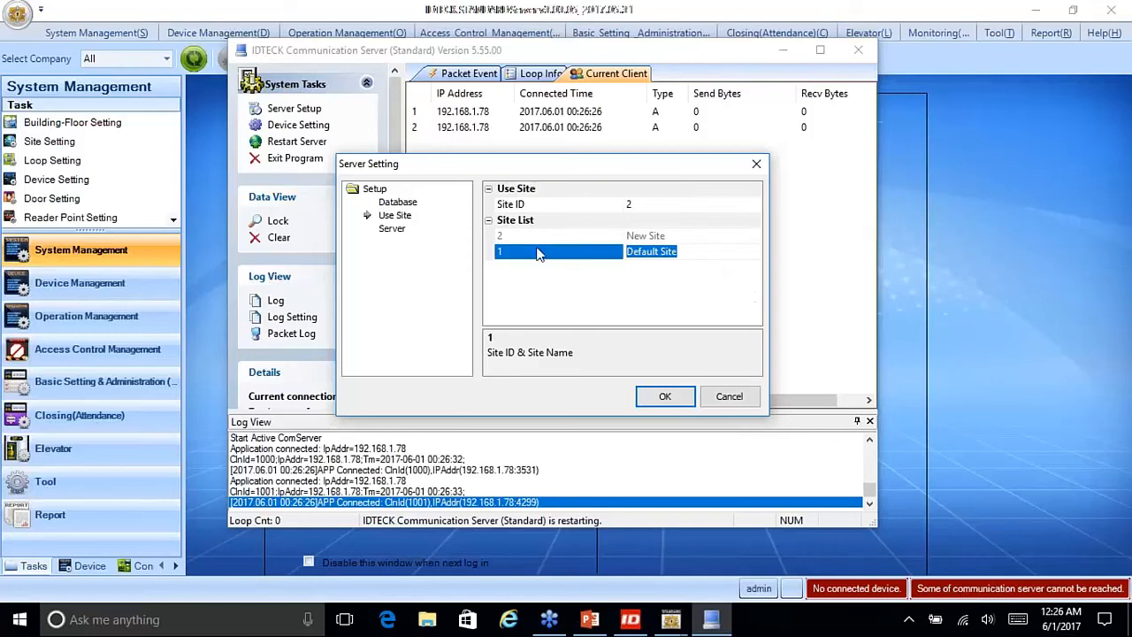
pyautogui.click(510, 235)
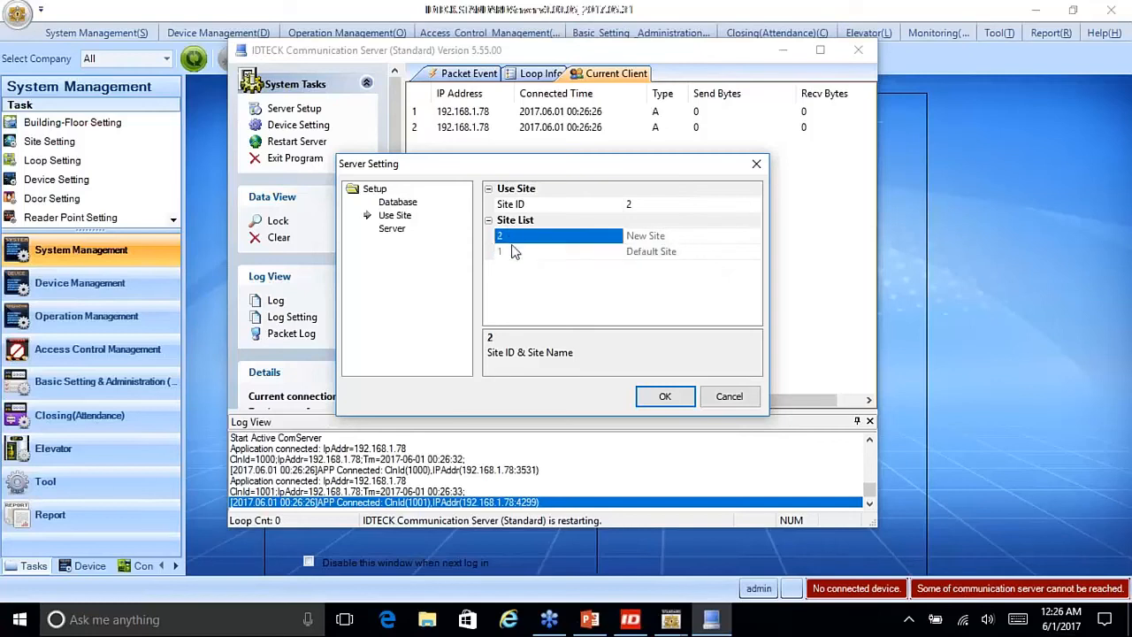
pyautogui.click(643, 207)
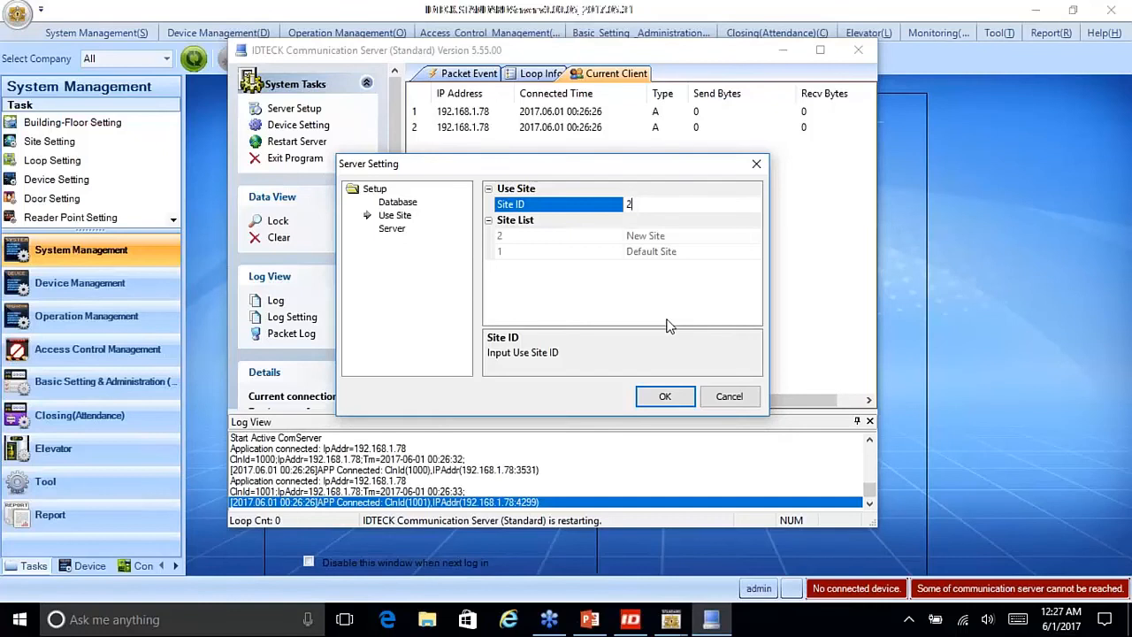
pyautogui.click(516, 252)
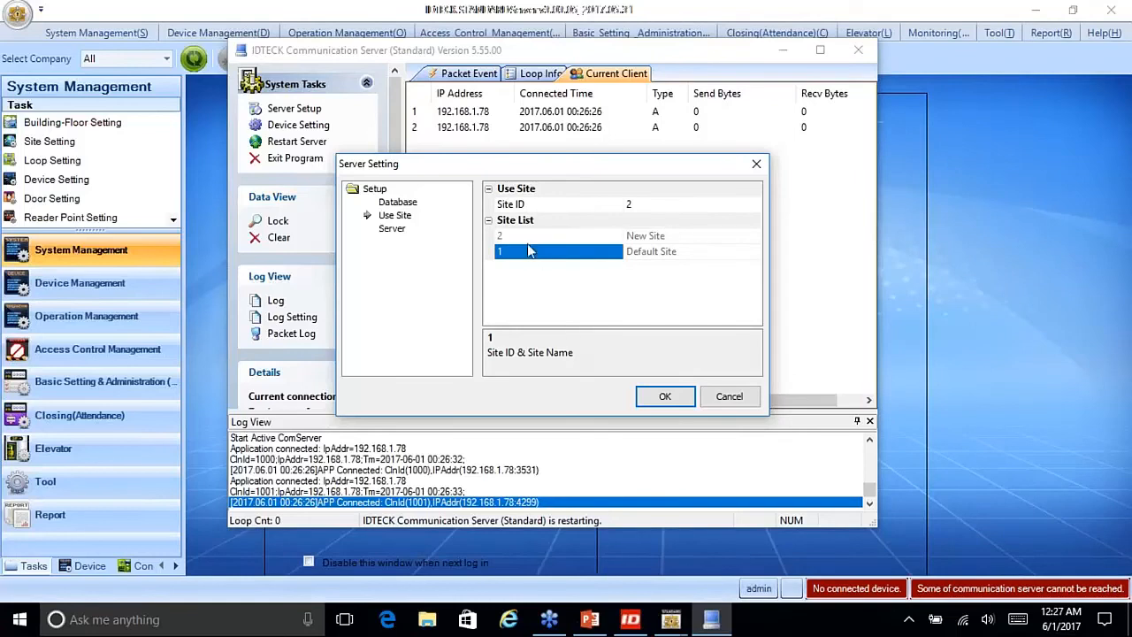
pyautogui.click(640, 205)
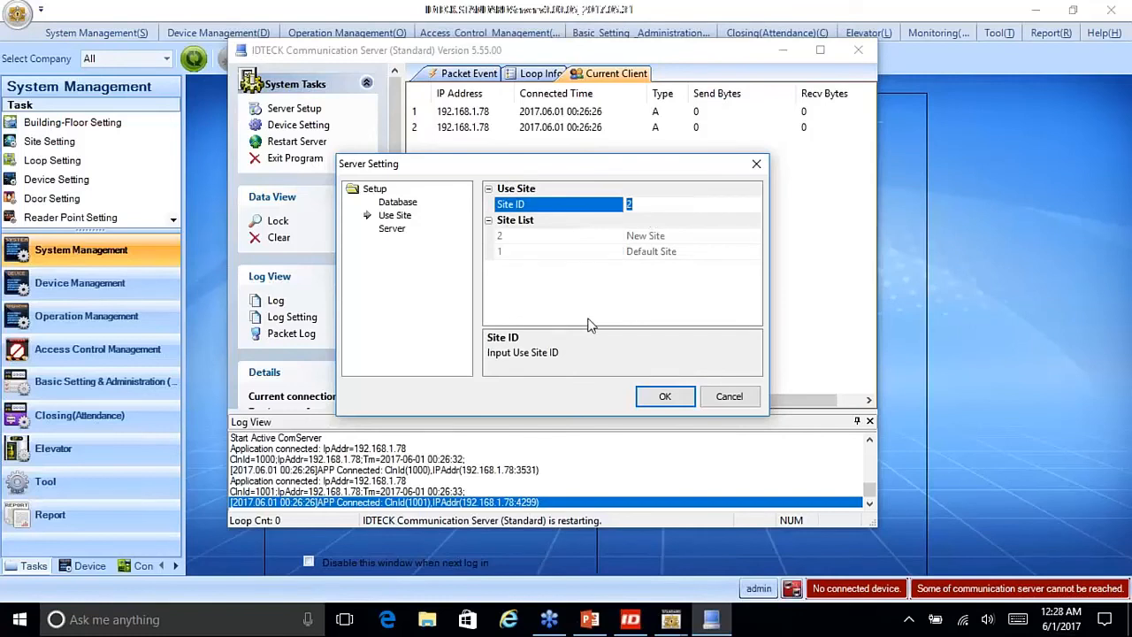
pyautogui.click(728, 397)
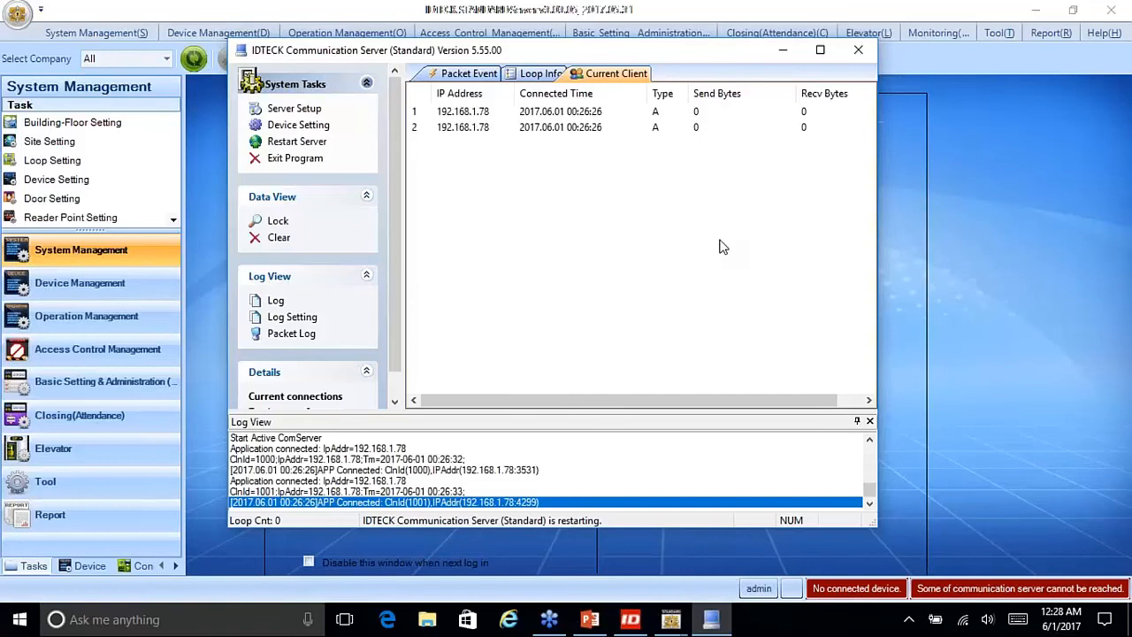
# Step: Review the Communication Server's Packet Event, Loop Info and Current Client views
pyautogui.click(460, 74)
pyautogui.click(541, 74)
pyautogui.click(610, 74)
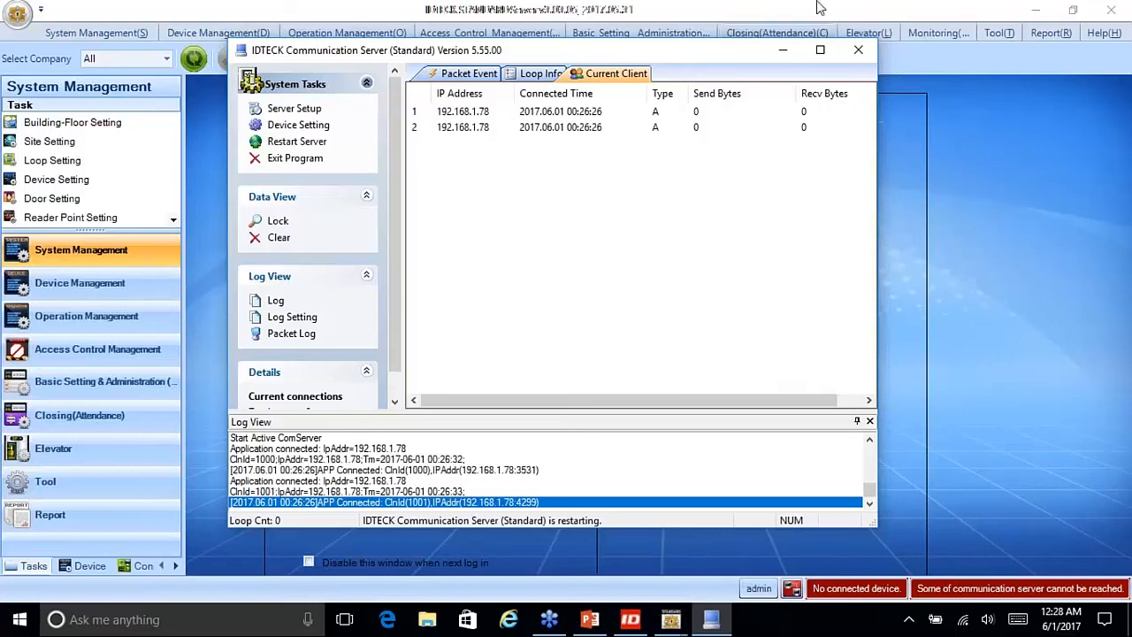
# Step: Return to the PowerPoint webinar and advance toward the closing thank-you slide
pyautogui.click(1117, 69)
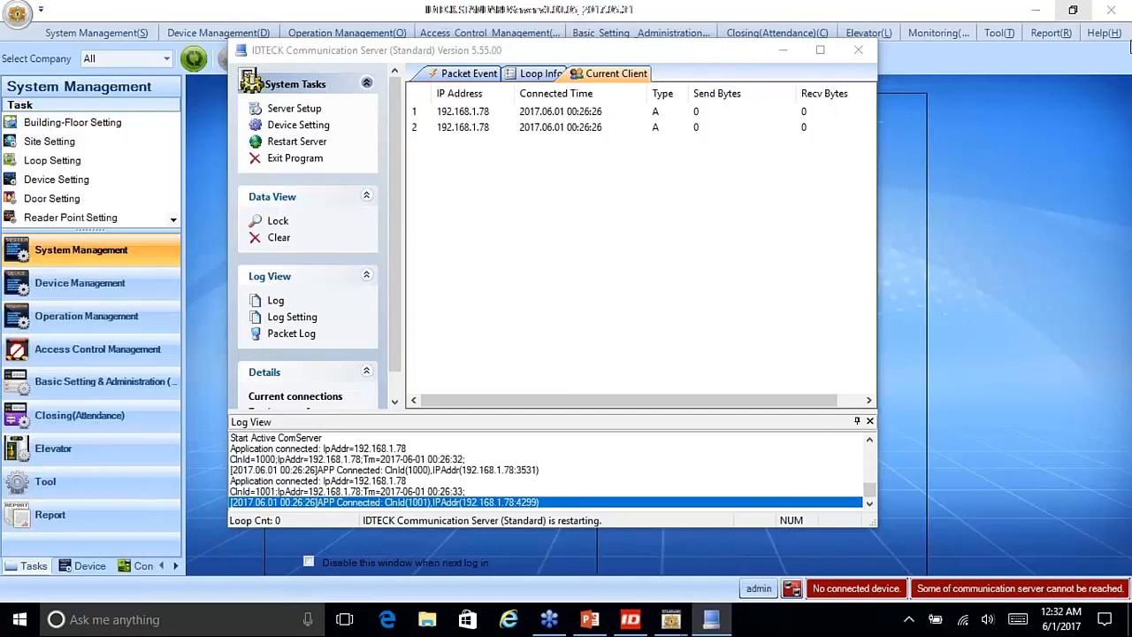
pyautogui.click(591, 623)
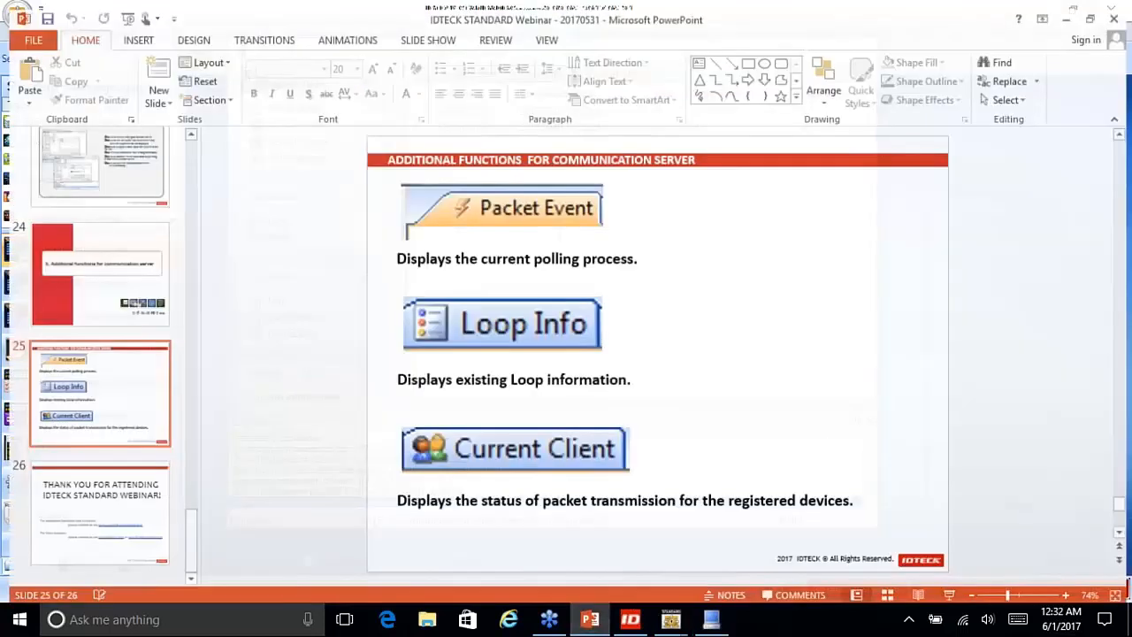
pyautogui.scroll(-1, 700, 524)
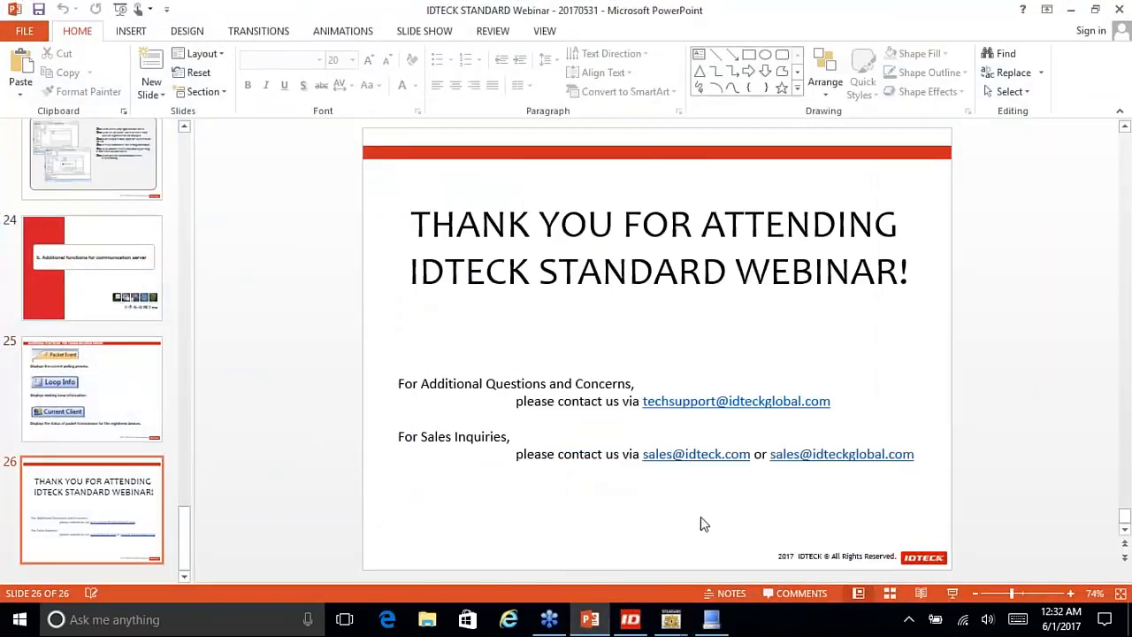